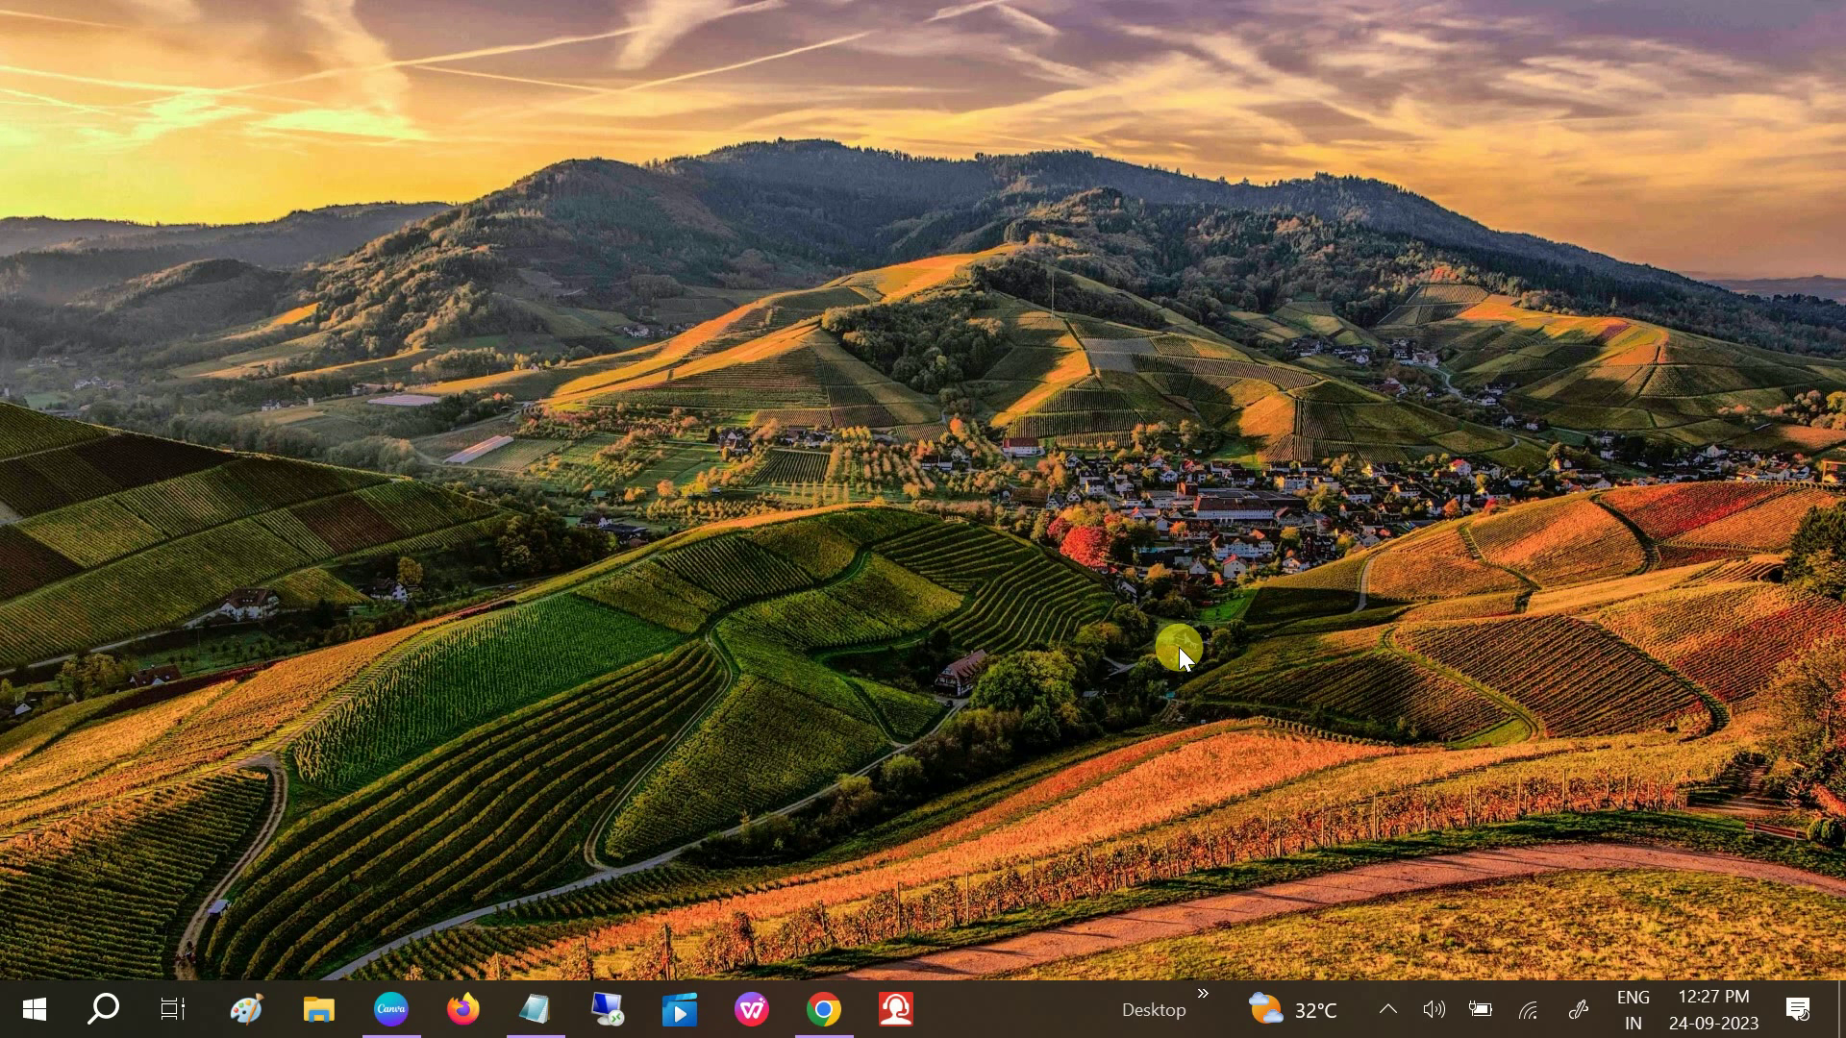
- Open File Explorer from the taskbar, showing its Quick access view
left_click(314, 1012)
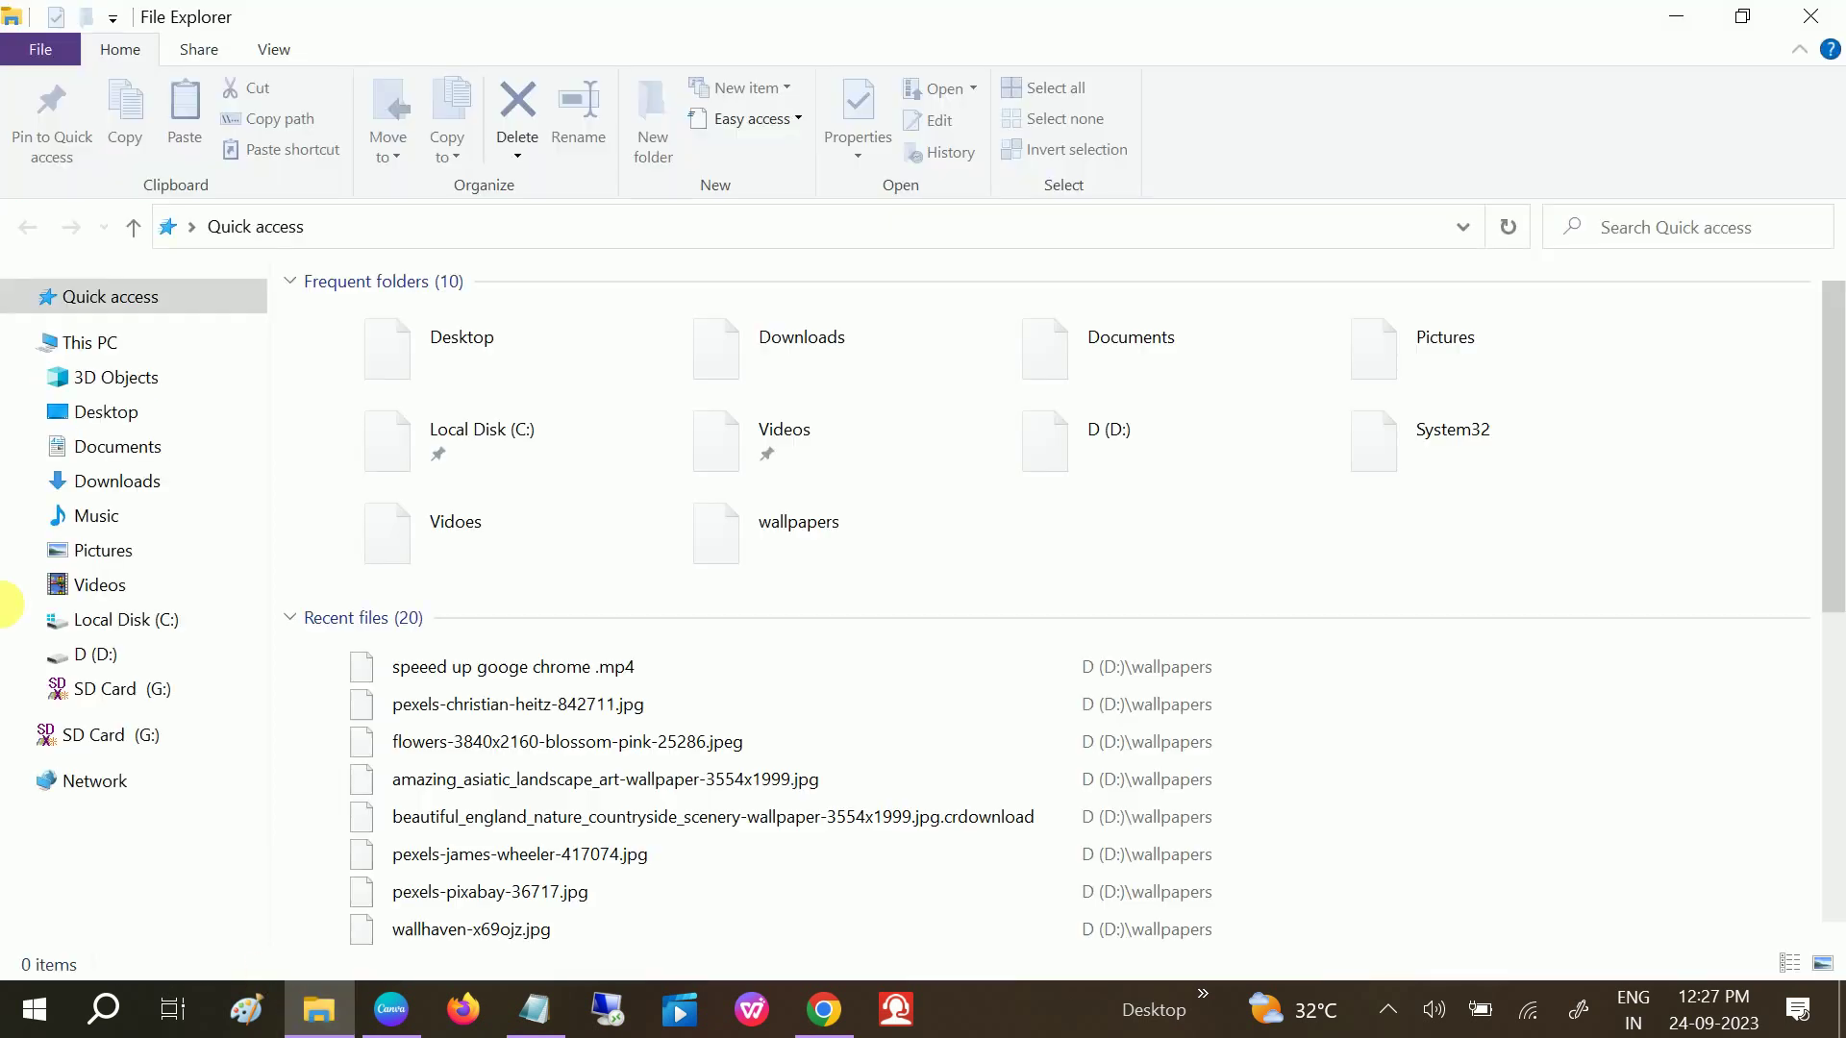
- Switch File Explorer to This PC to list the folders and the C:, D: and G: drives
left_click(90, 344)
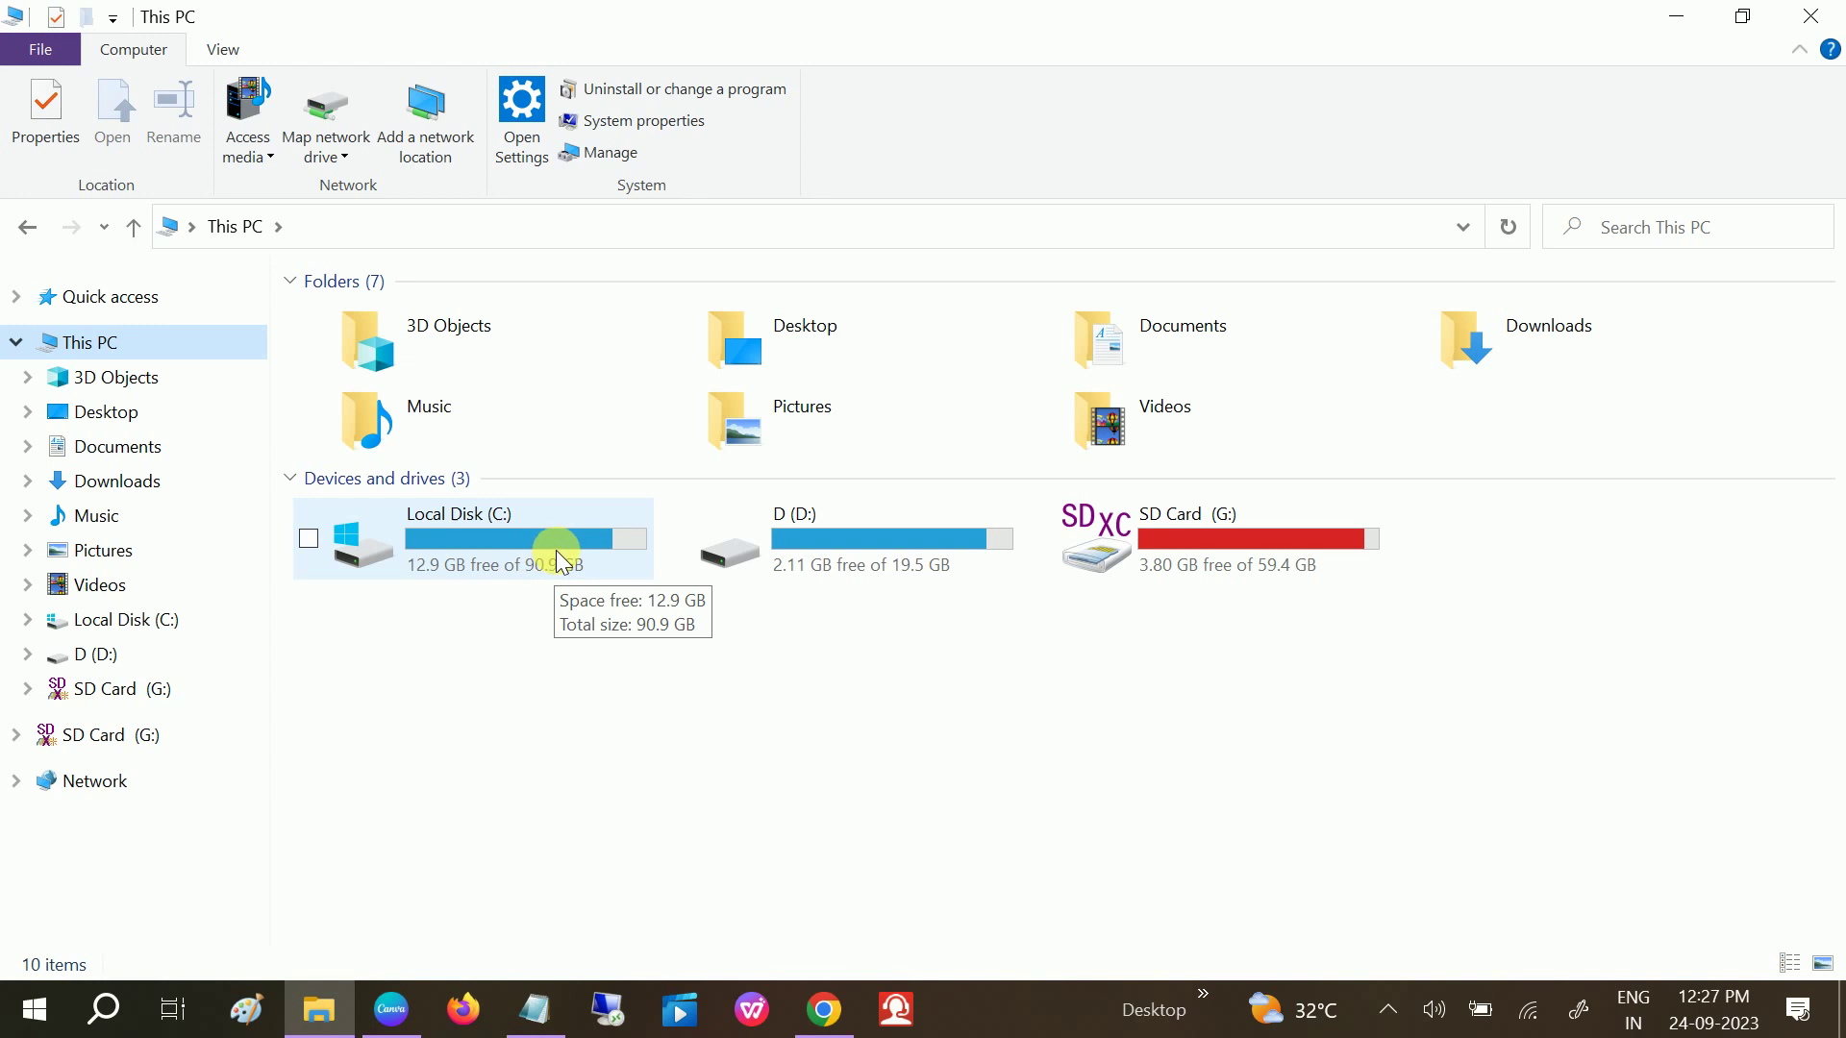
left_click(107, 1019)
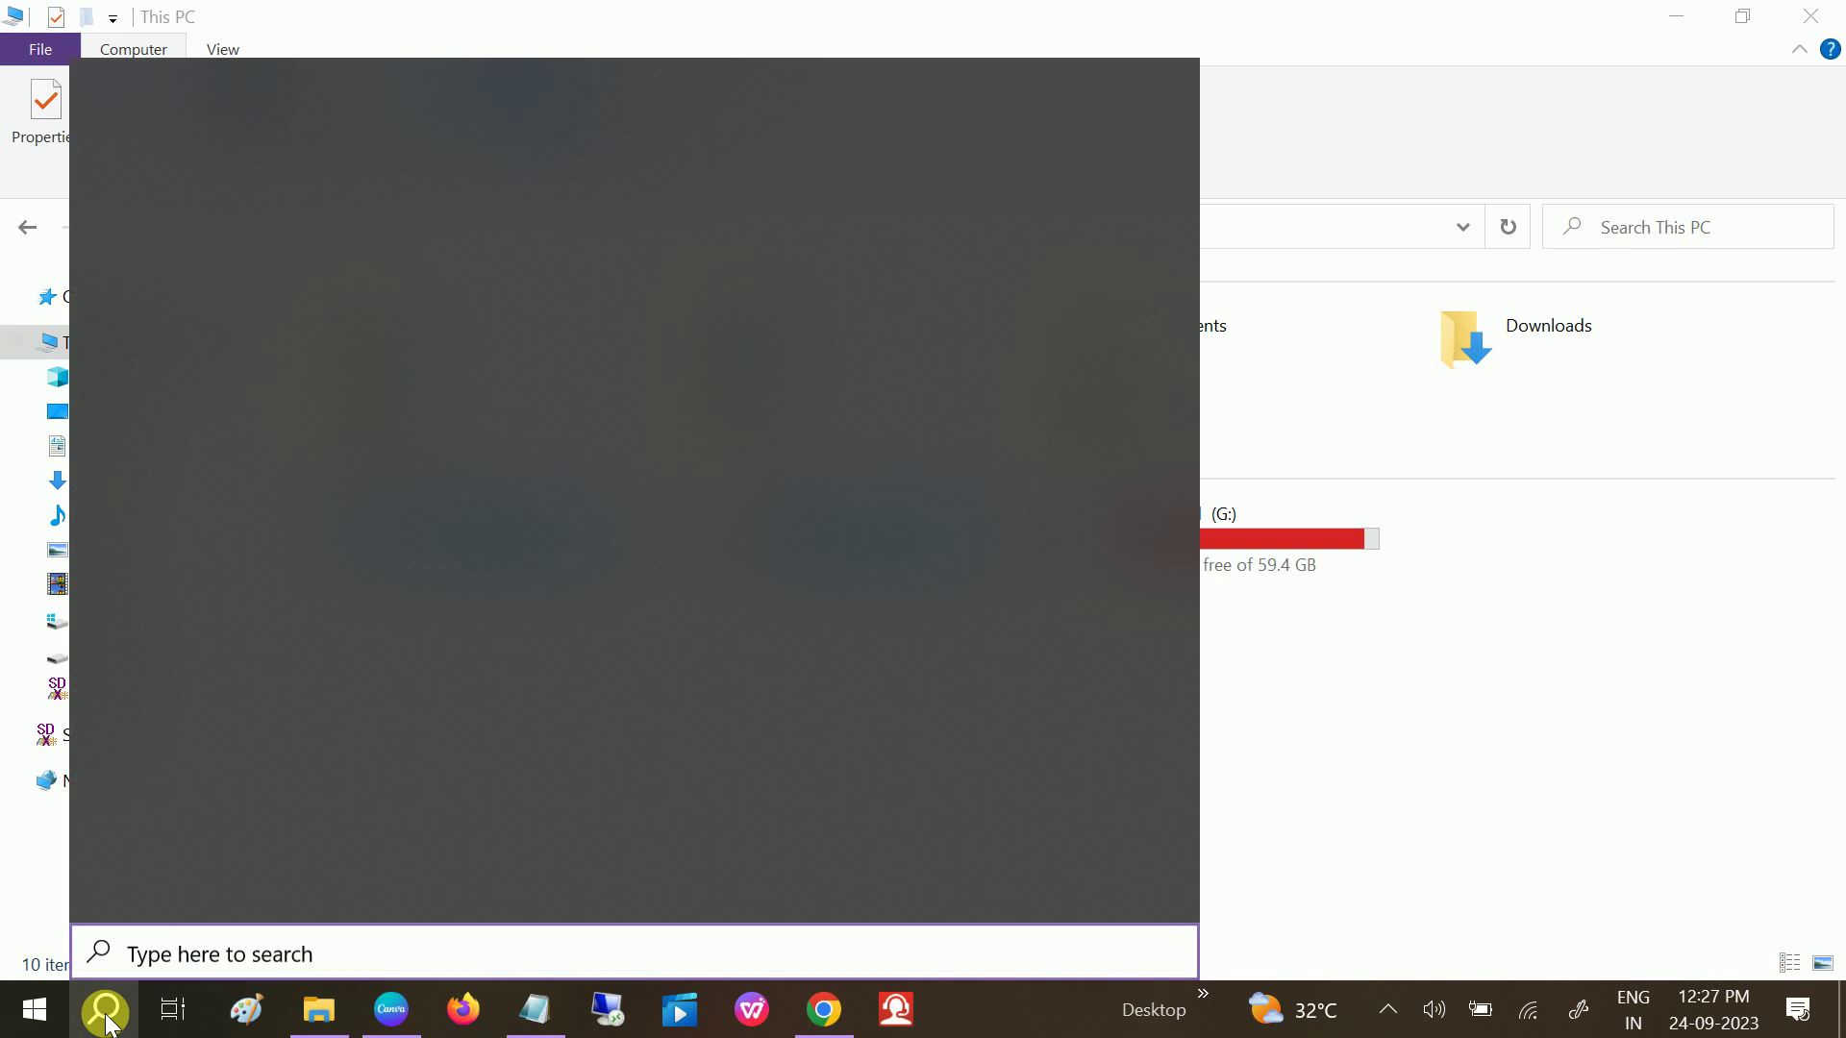
type("sys")
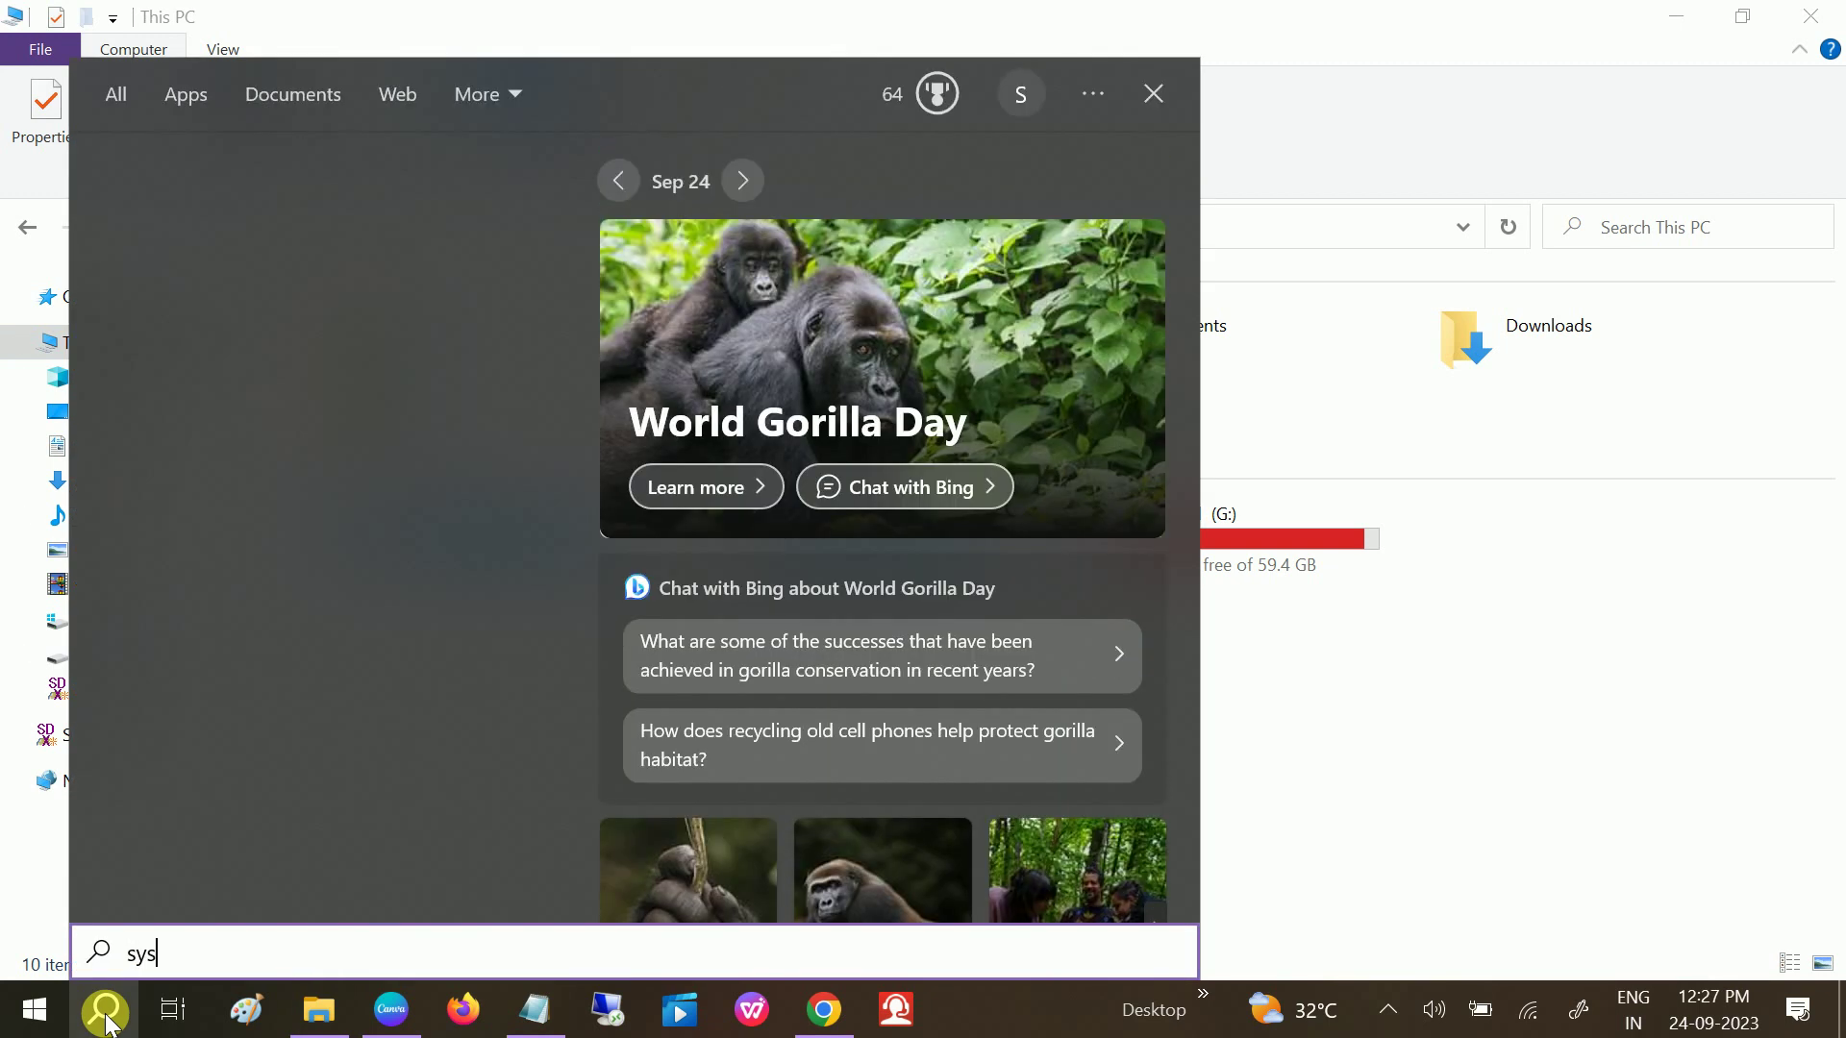
left_click(345, 199)
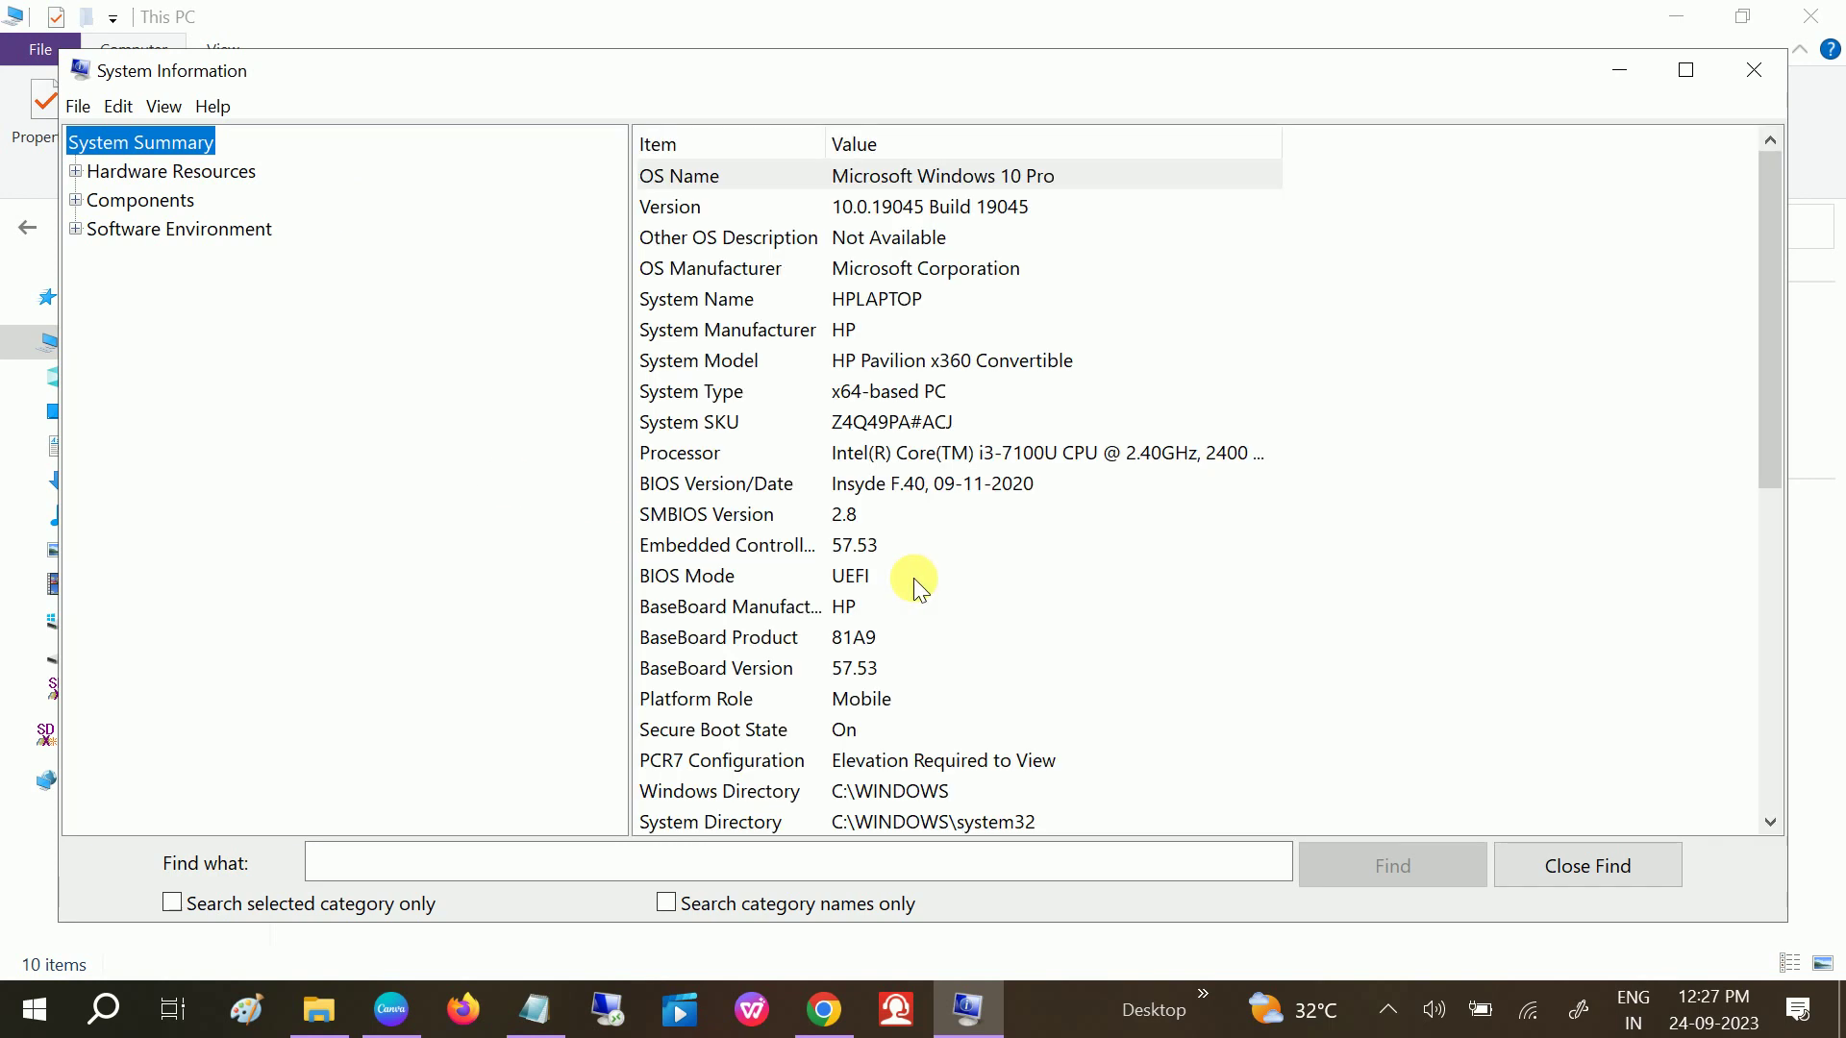
scroll(918, 589, "down", 2)
scroll(890, 428, "down", 3)
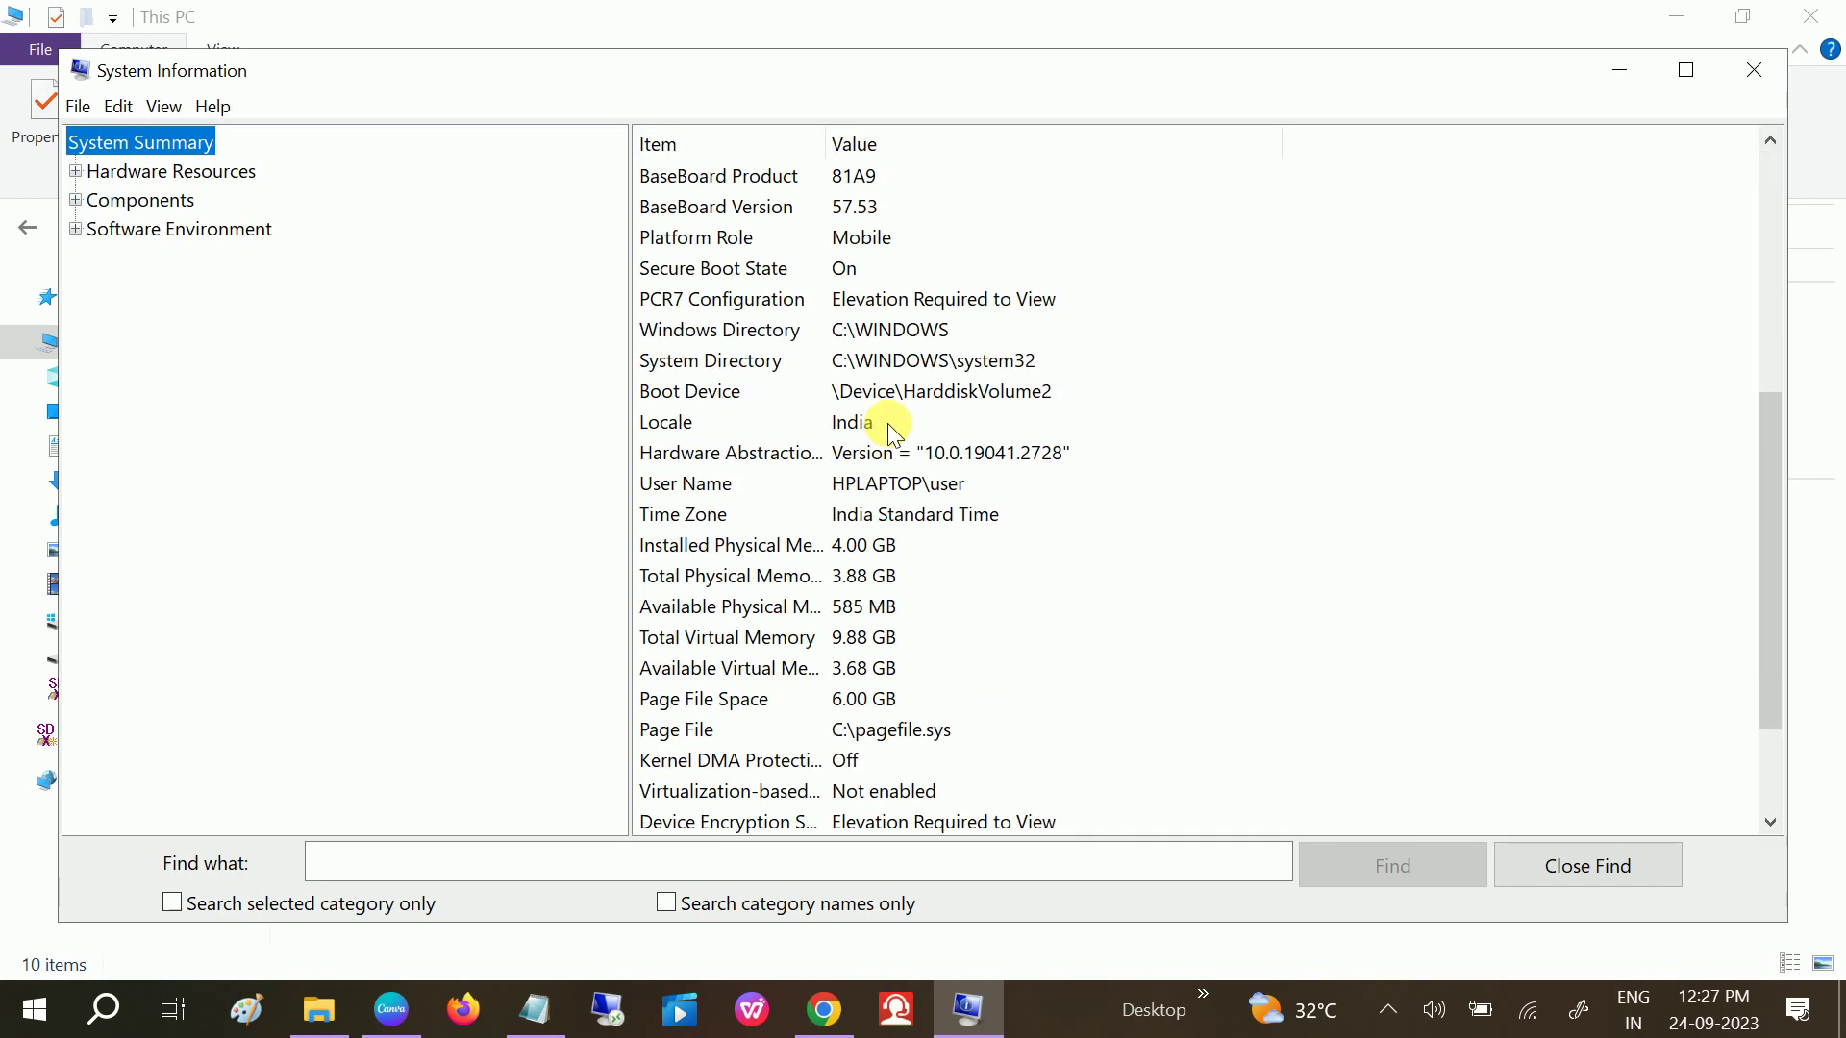
left_click(780, 545)
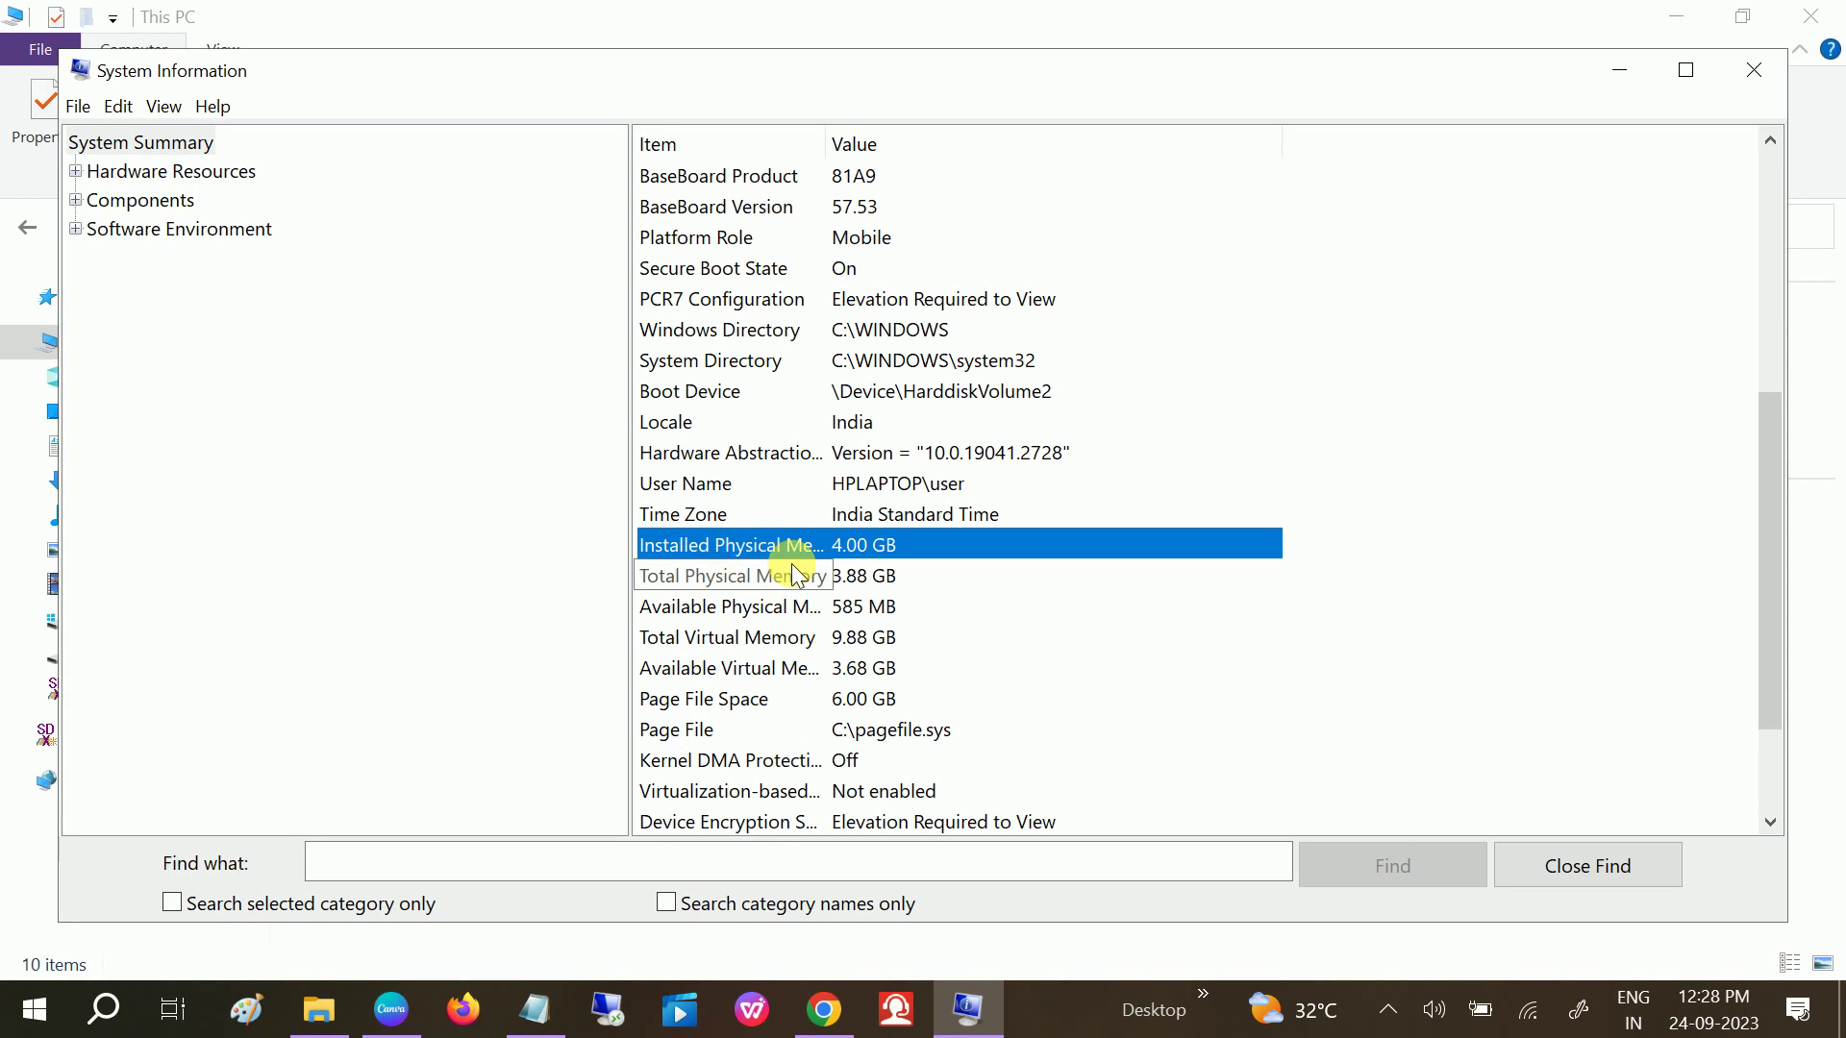
left_click_drag(825, 144, 964, 164)
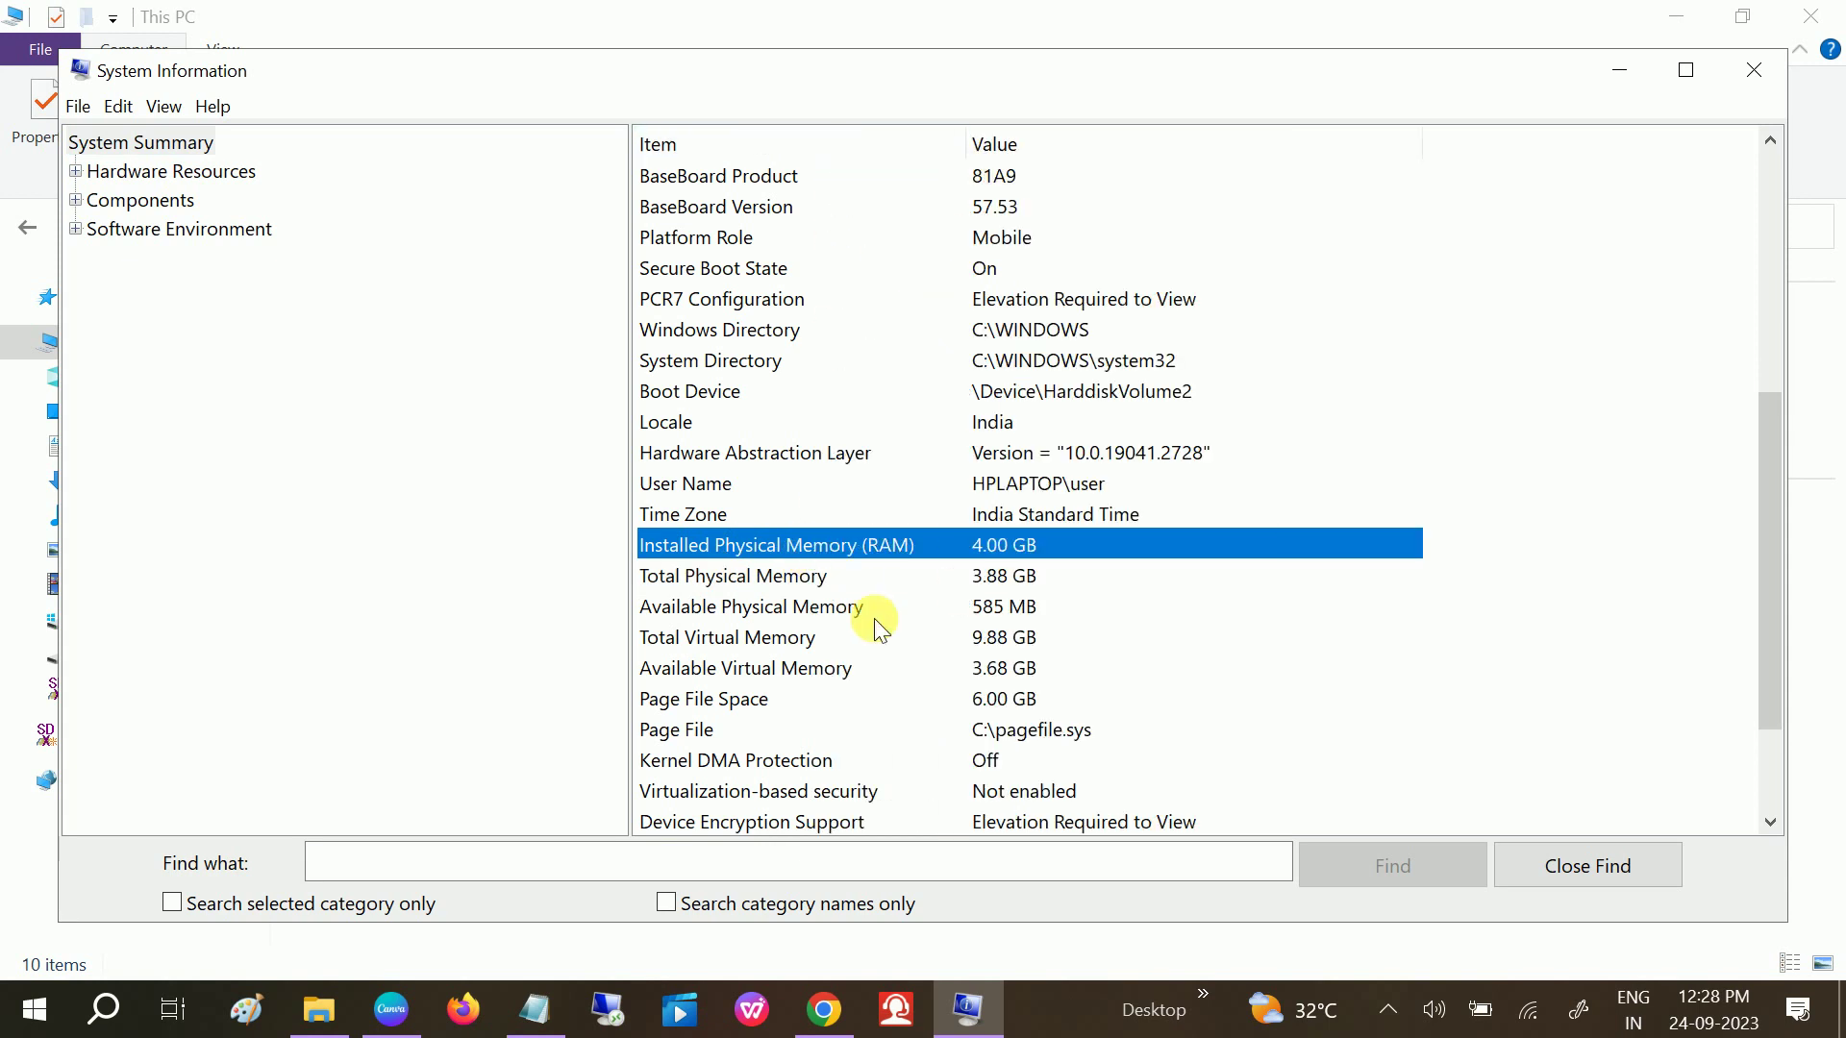
left_click(782, 580)
left_click(775, 607)
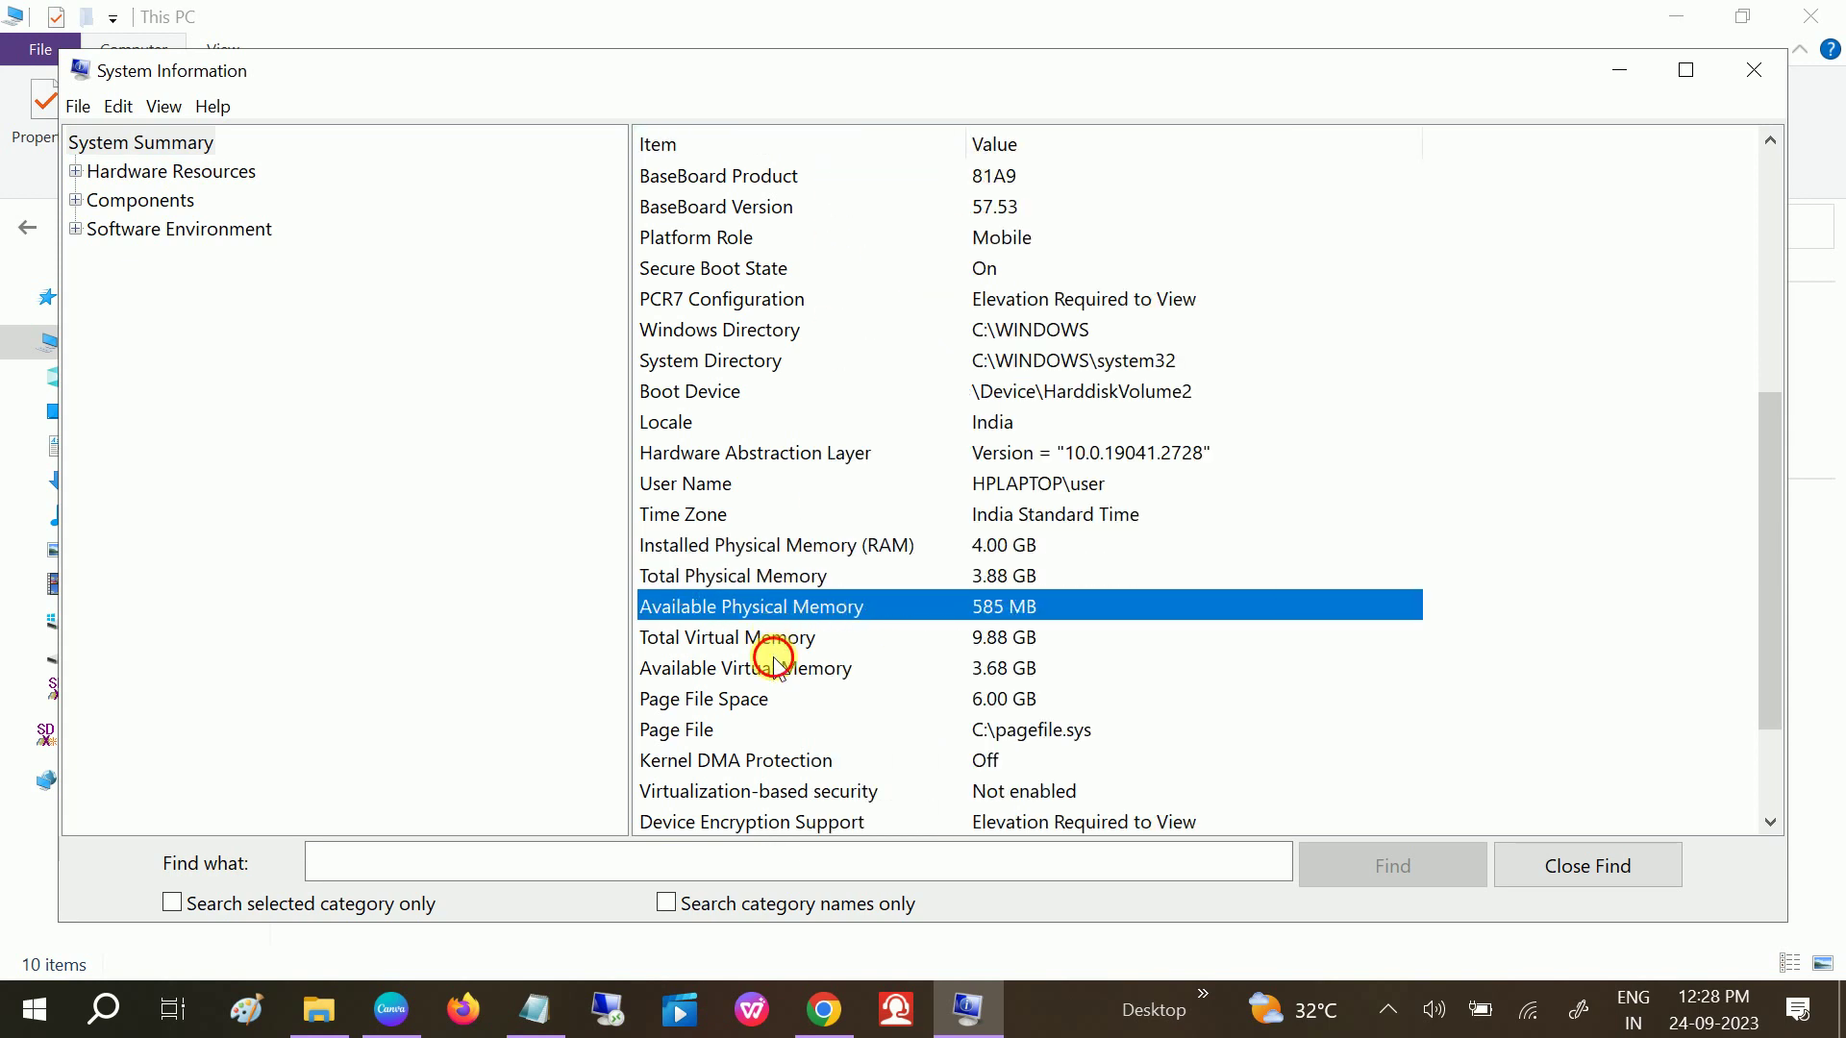
left_click(775, 668)
left_click(775, 699)
left_click(769, 607)
left_click(692, 575)
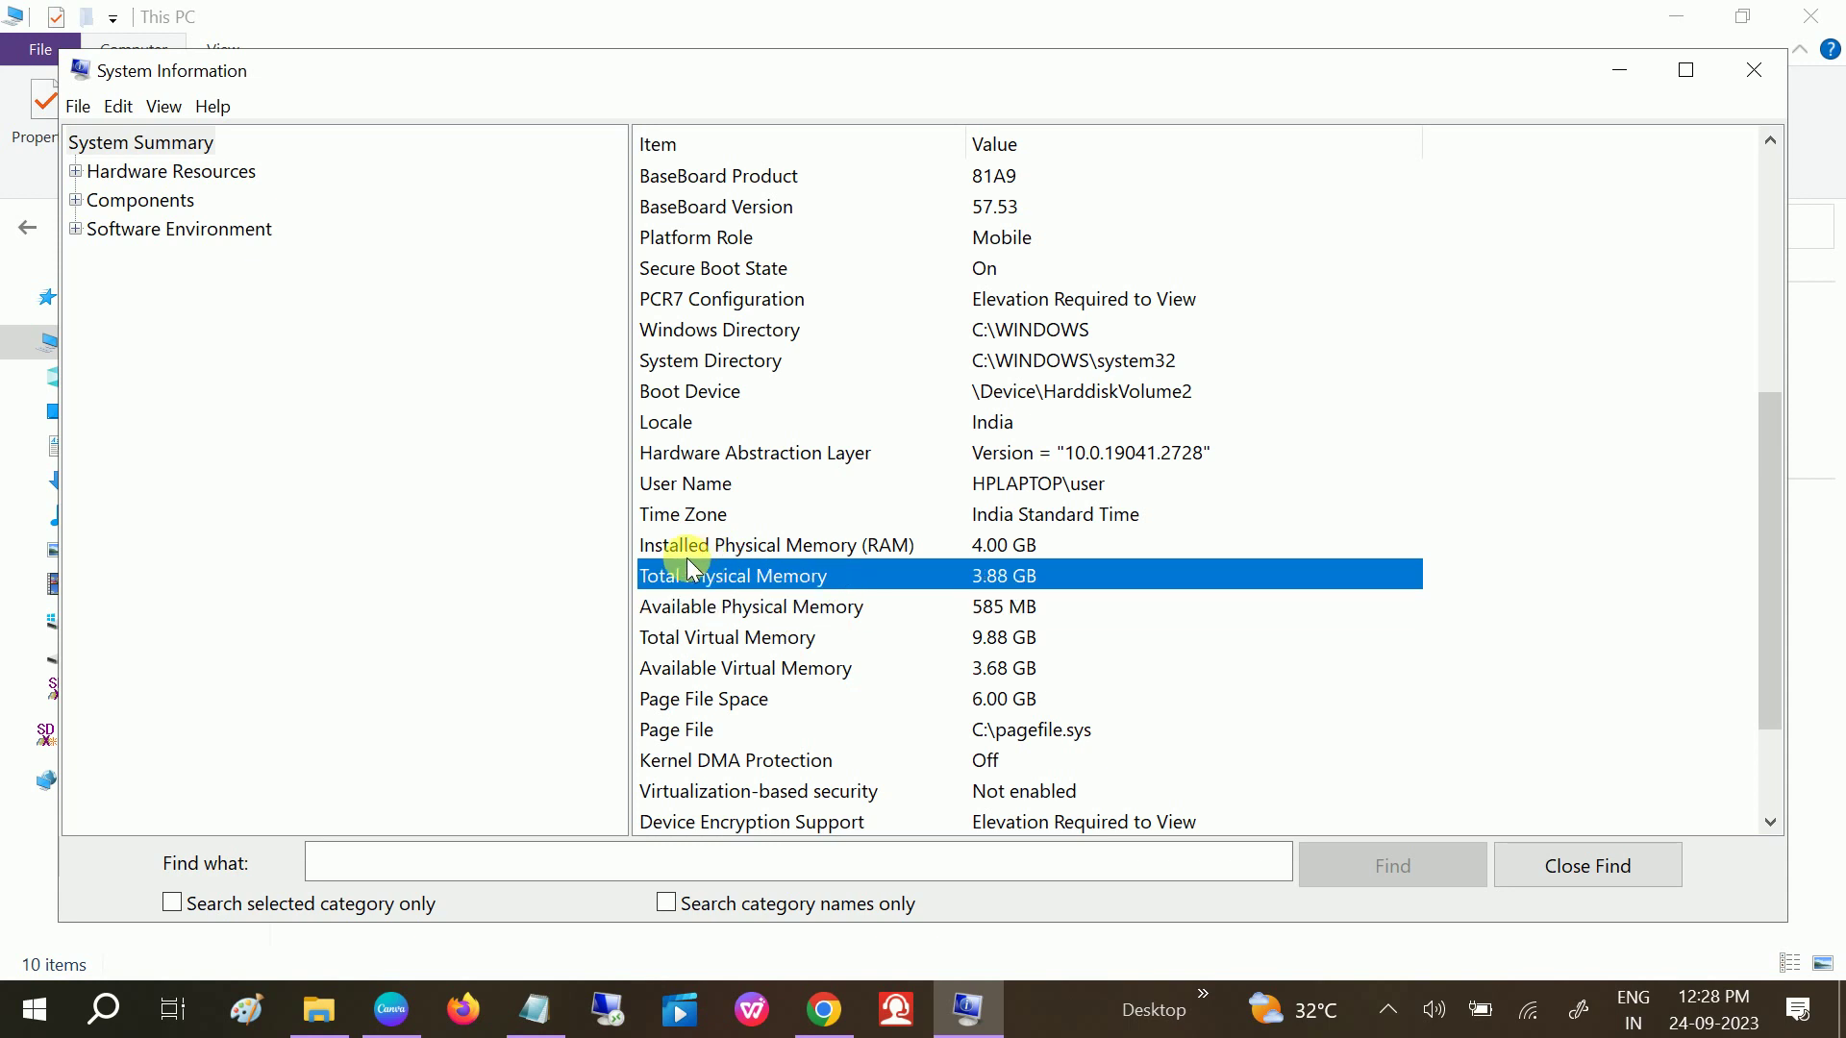
left_click(694, 550)
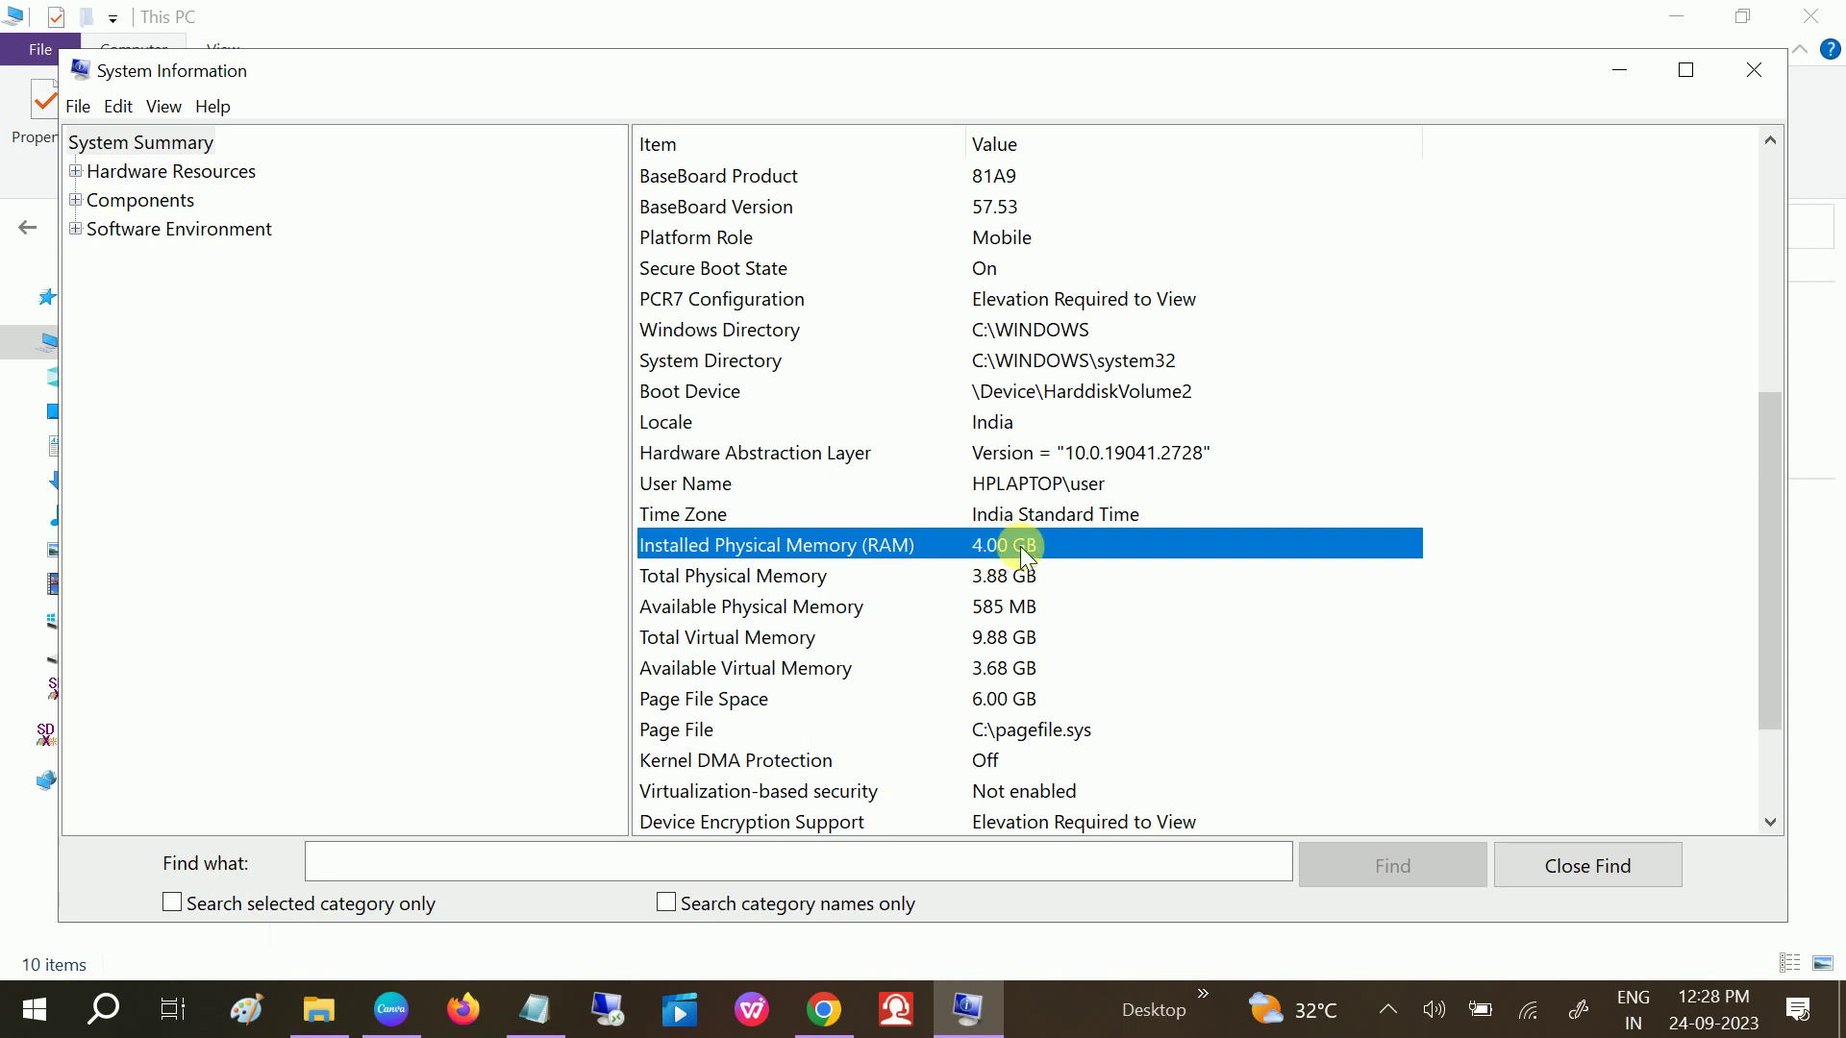
left_click(1752, 71)
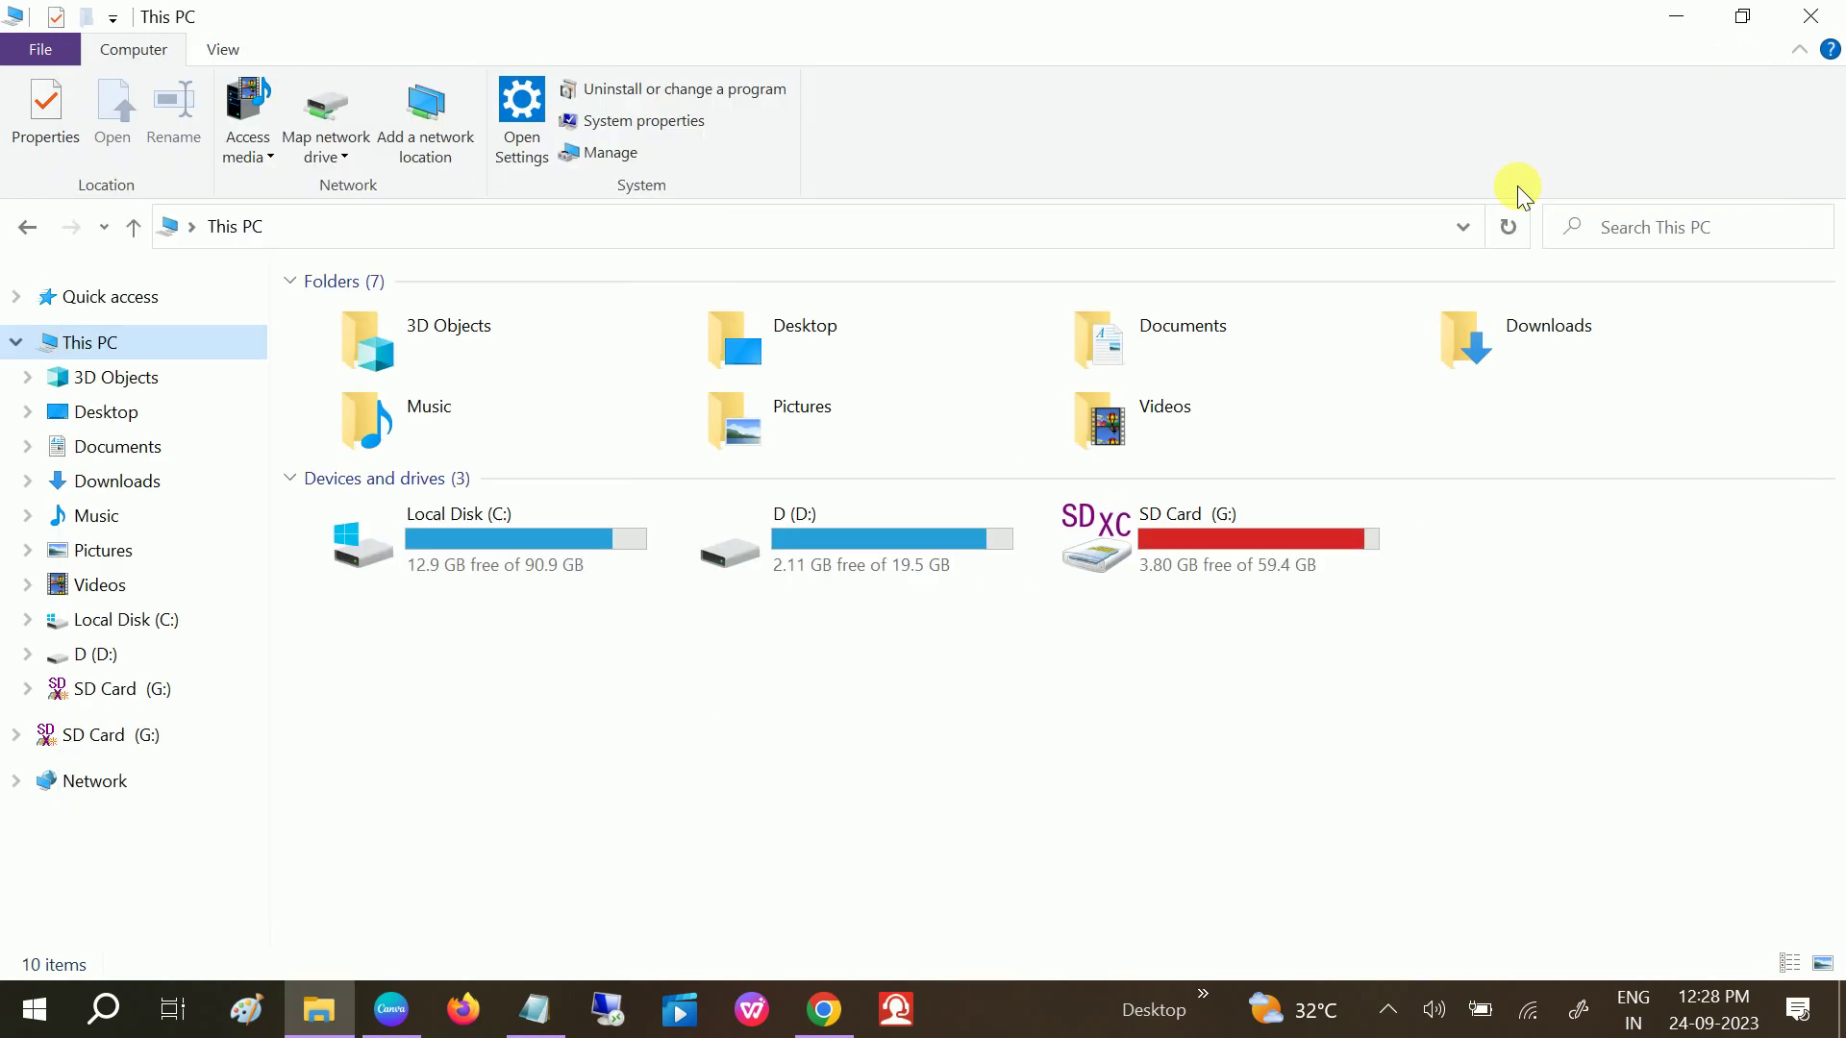
- Close File Explorer and open the Run dialog, centred on screen, with sysdm.cpl as the command
left_click(1812, 12)
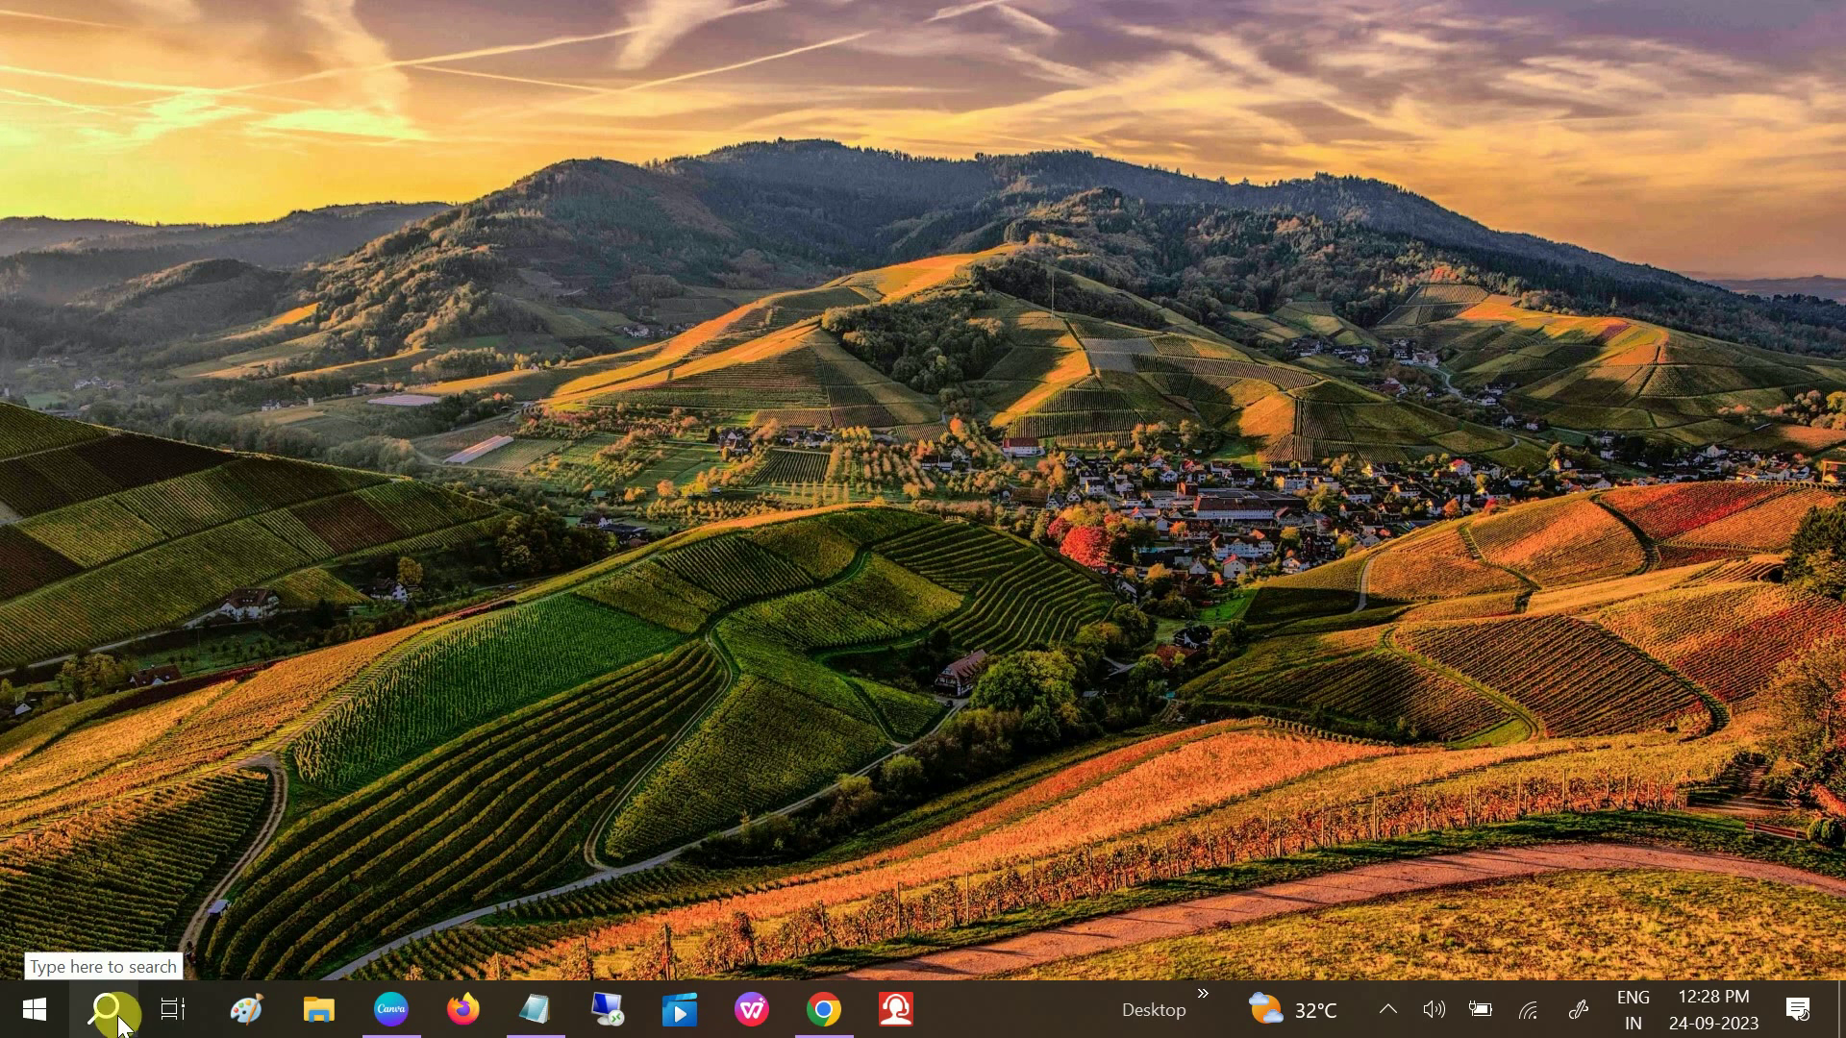
left_click(113, 1011)
type("run")
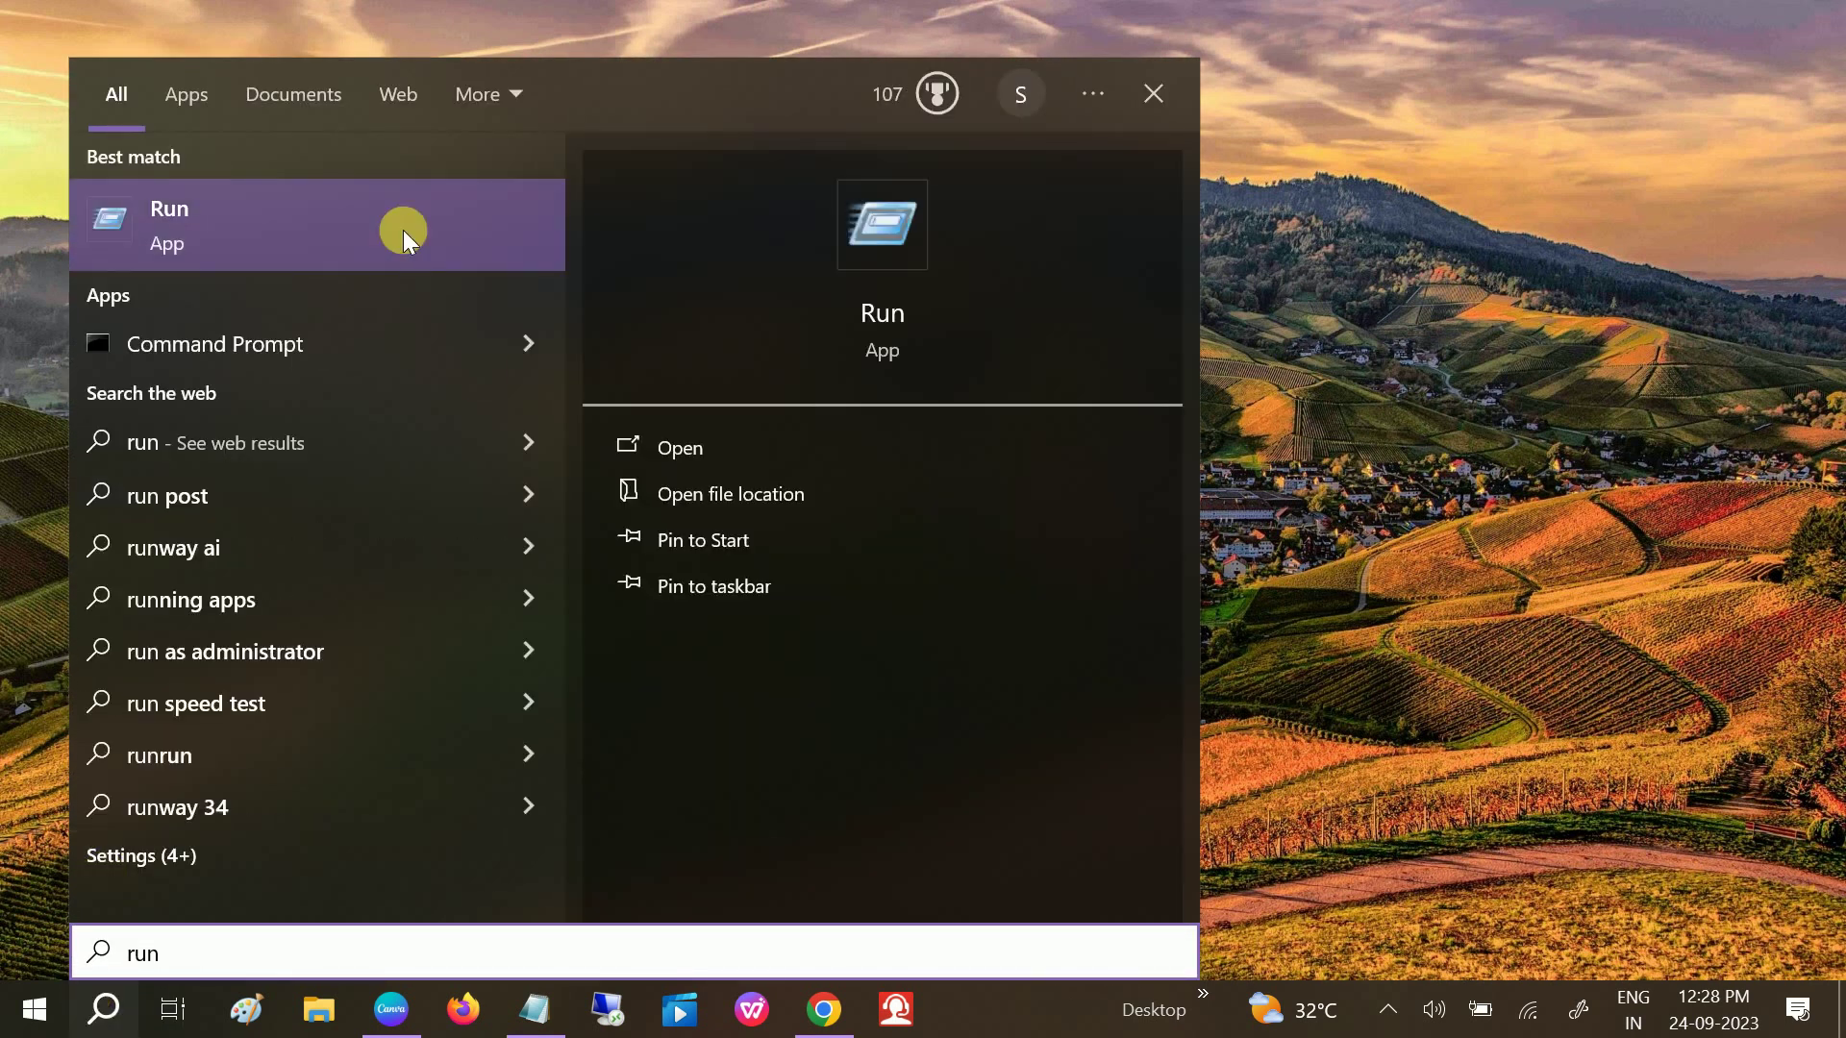
left_click(404, 235)
left_click_drag(382, 661, 948, 240)
left_click(786, 392)
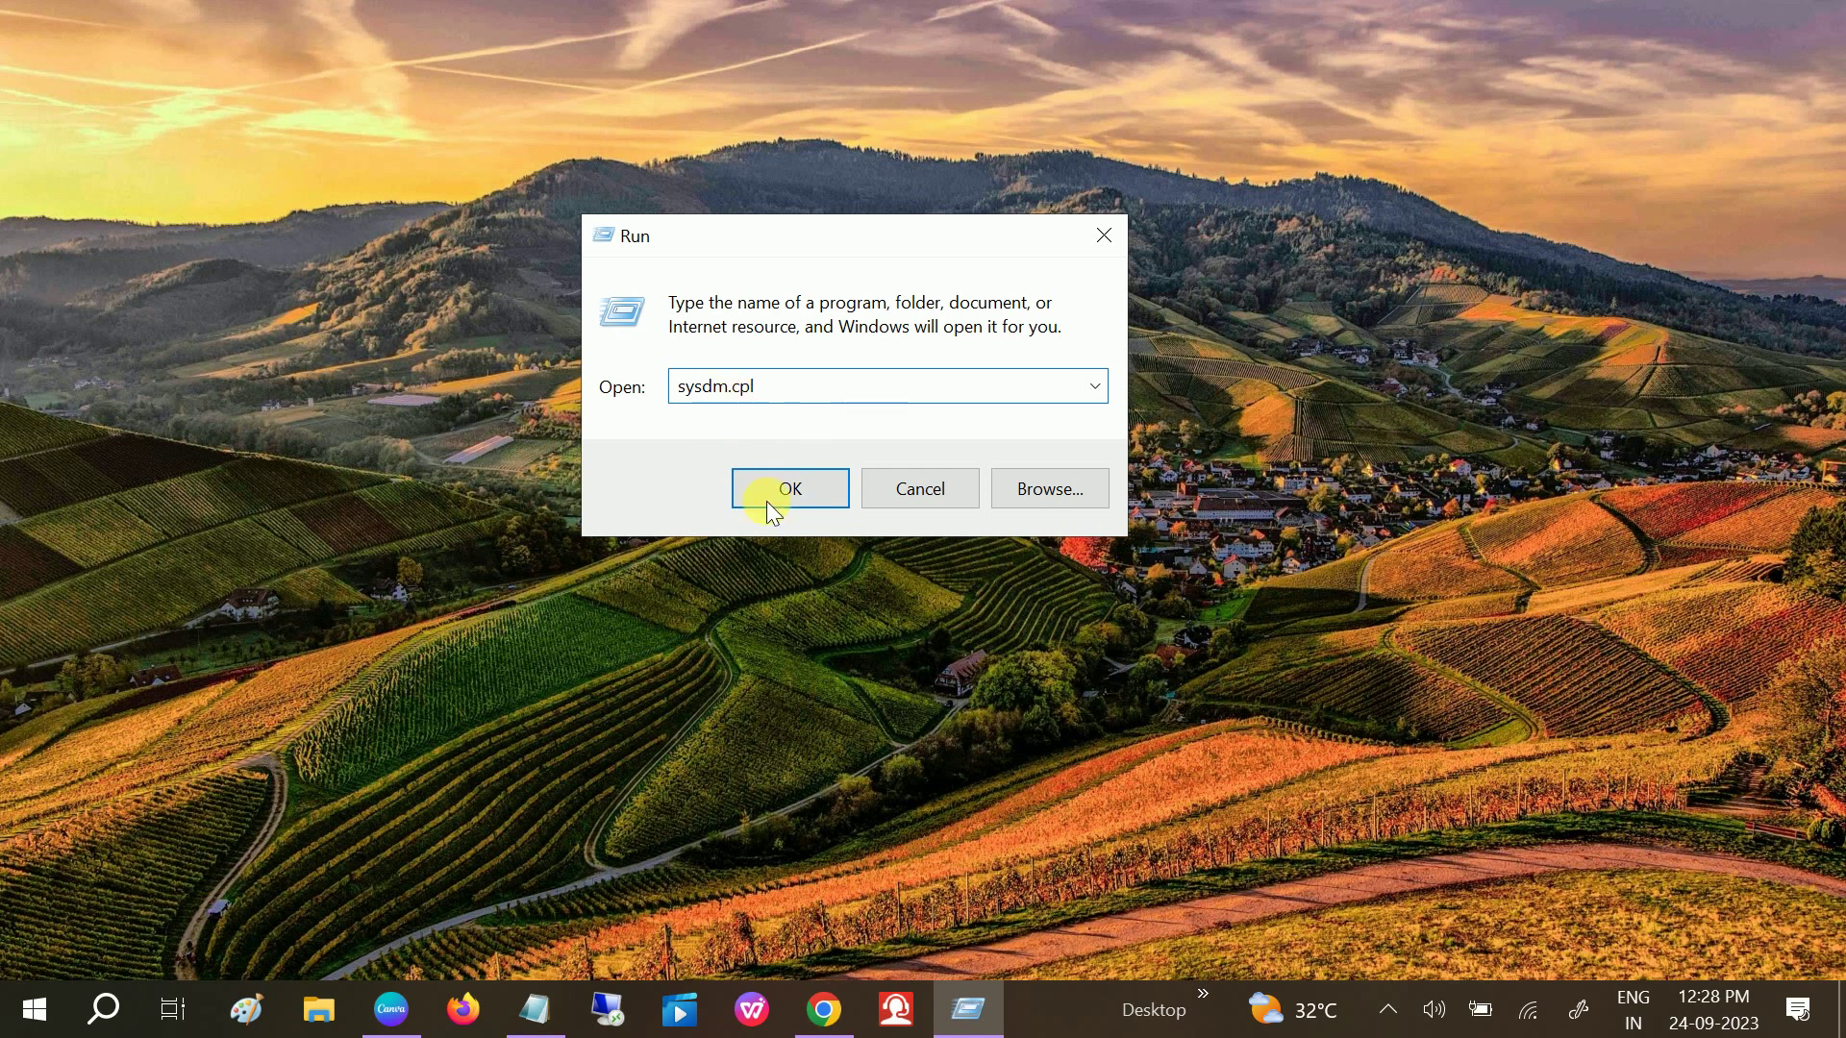
- Run sysdm.cpl and open Advanced > Performance Settings > Virtual Memory for drive C:'s paging sizes
left_click(789, 488)
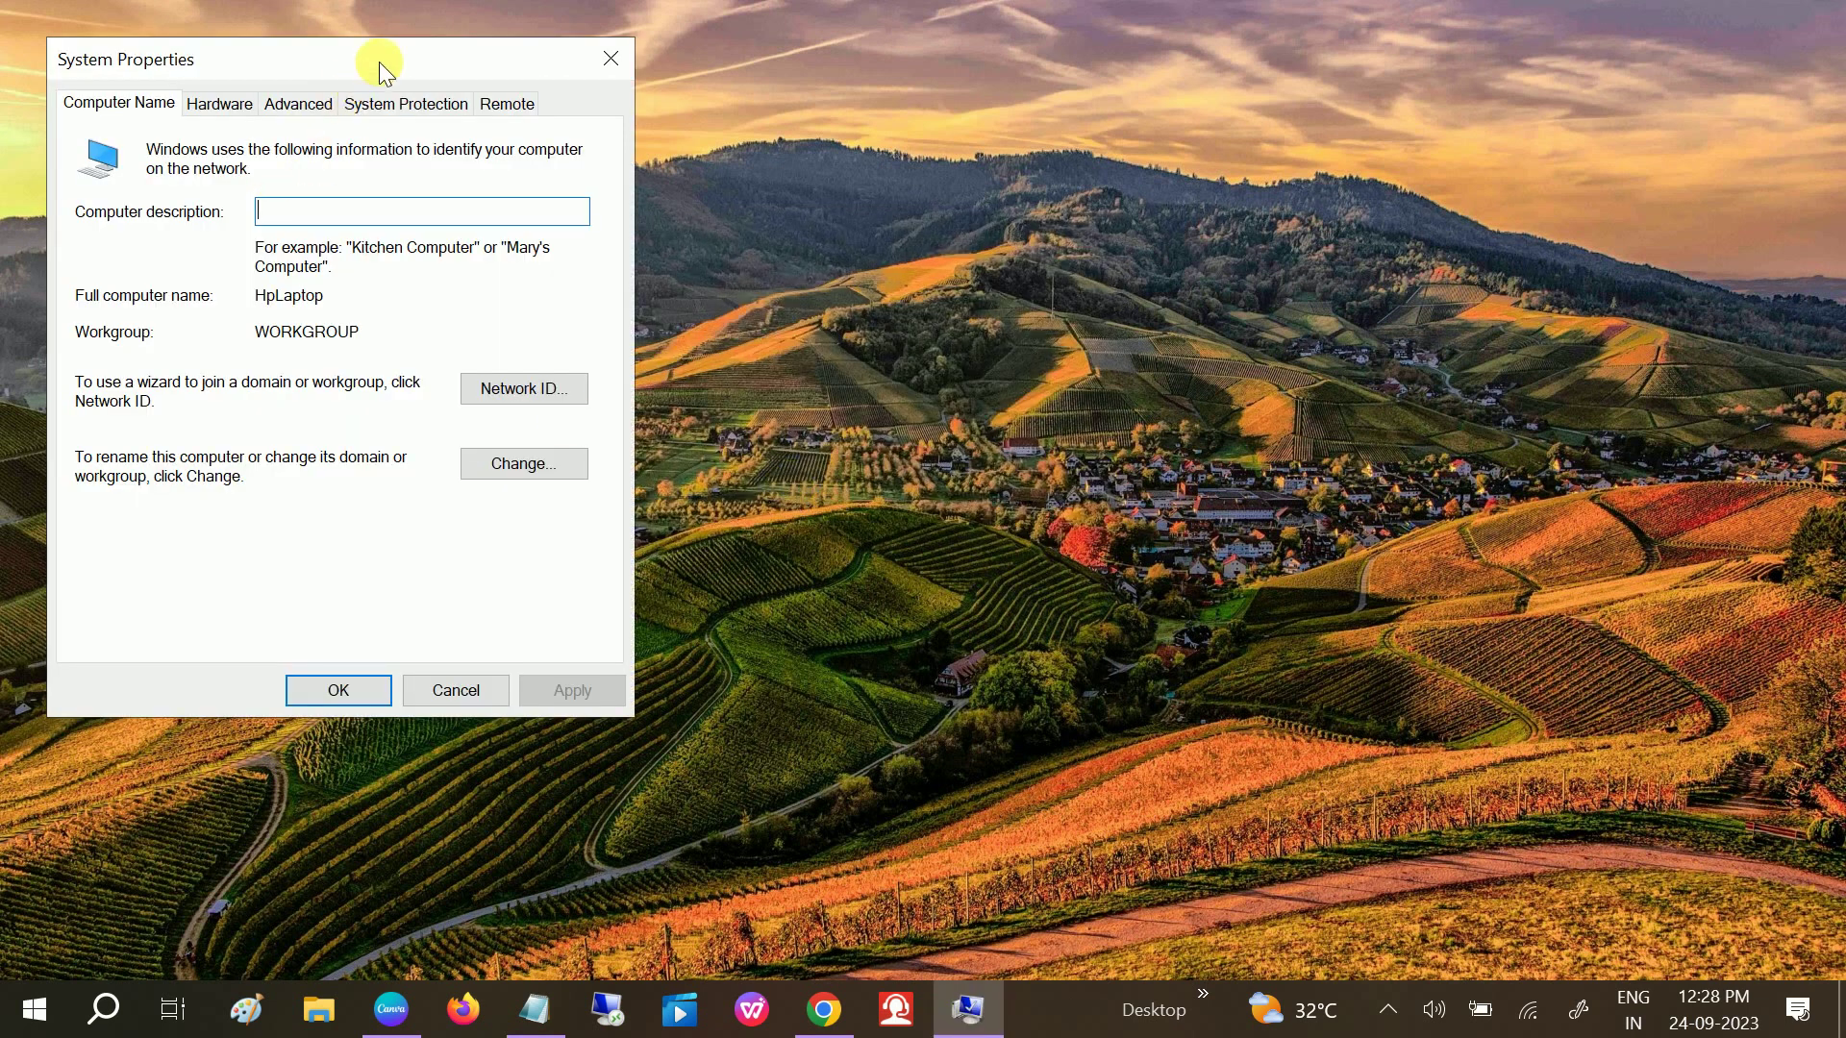
left_click_drag(379, 62, 787, 48)
left_click(729, 90)
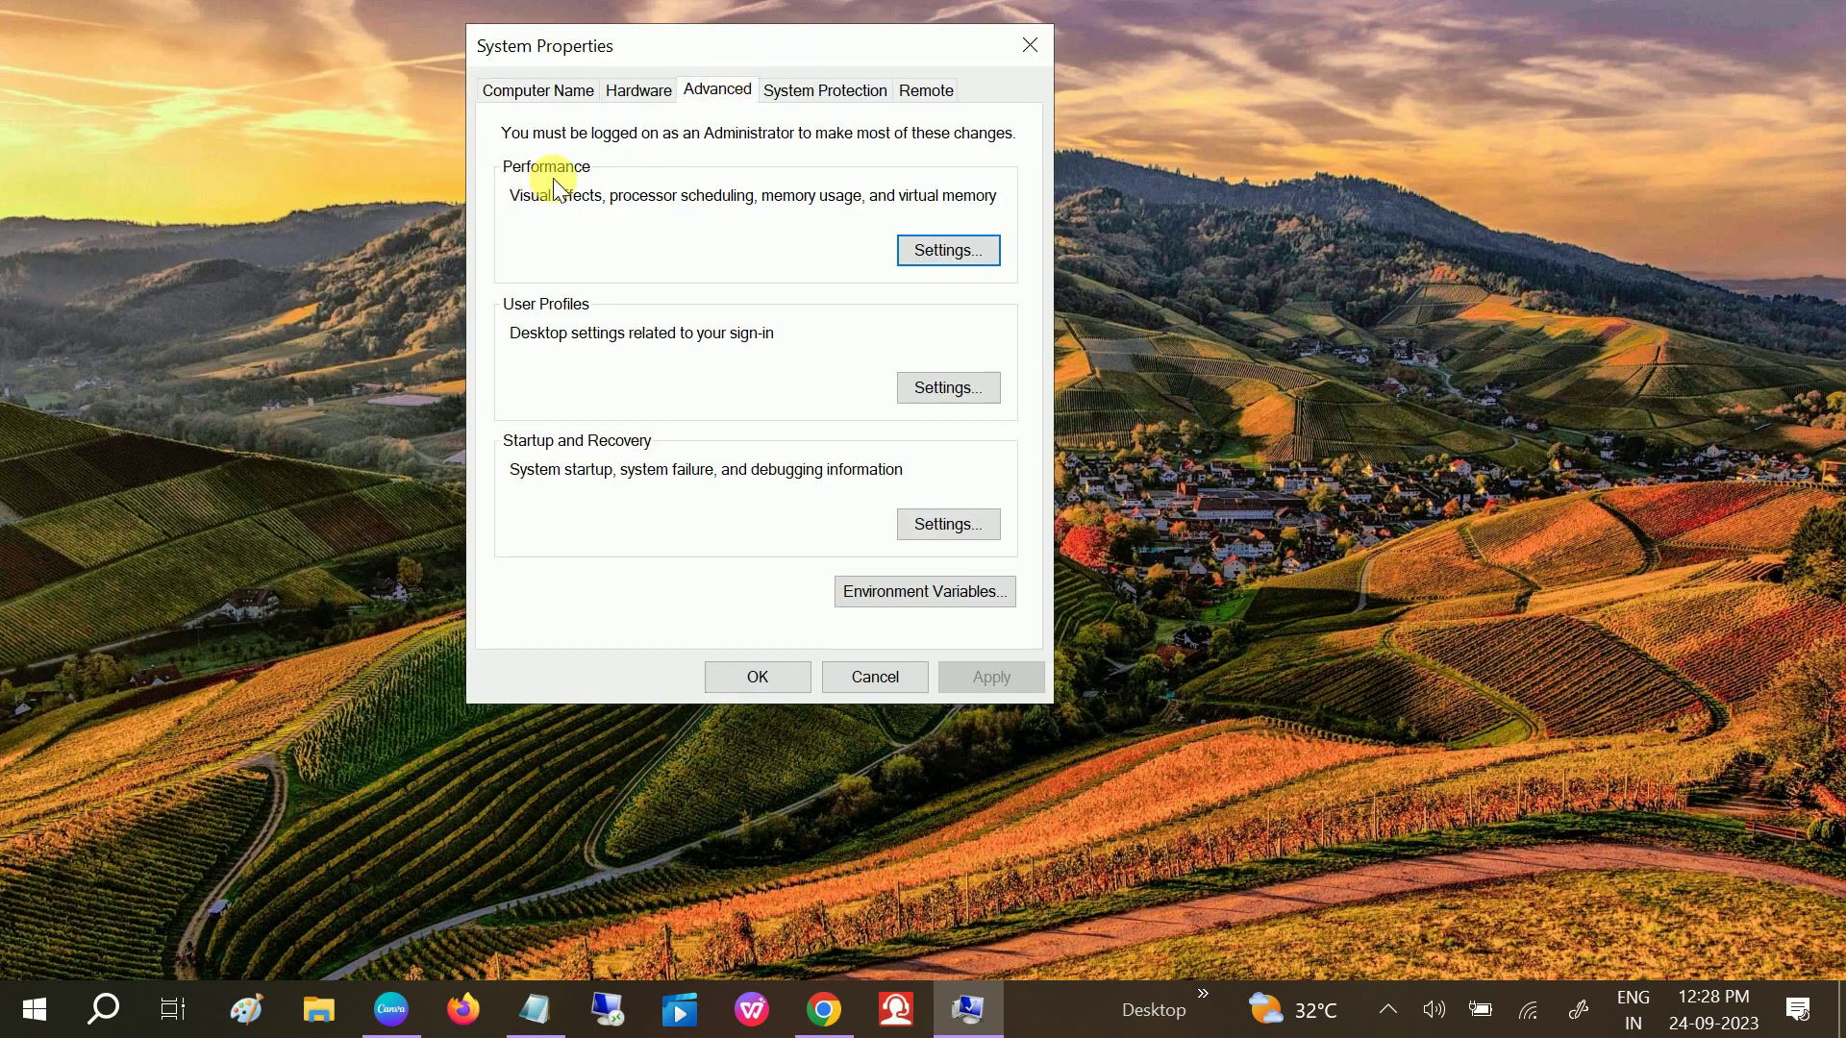
left_click(952, 258)
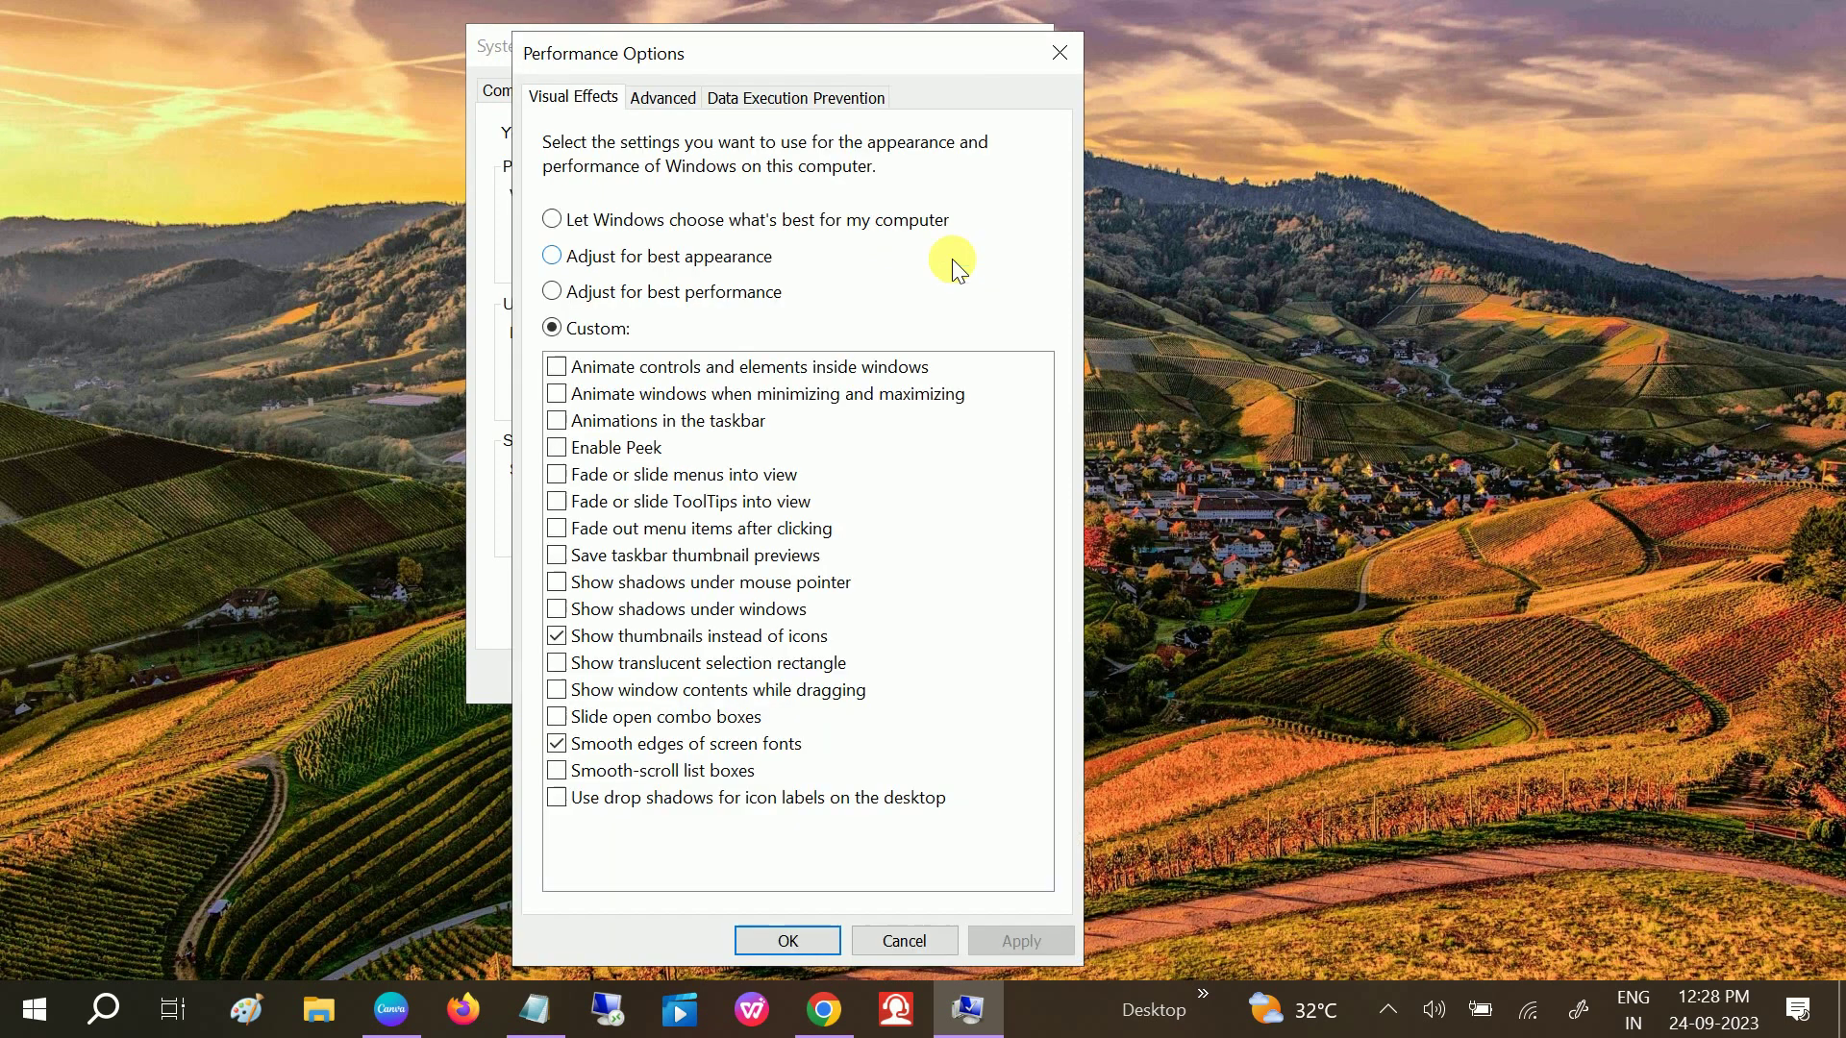
left_click(660, 100)
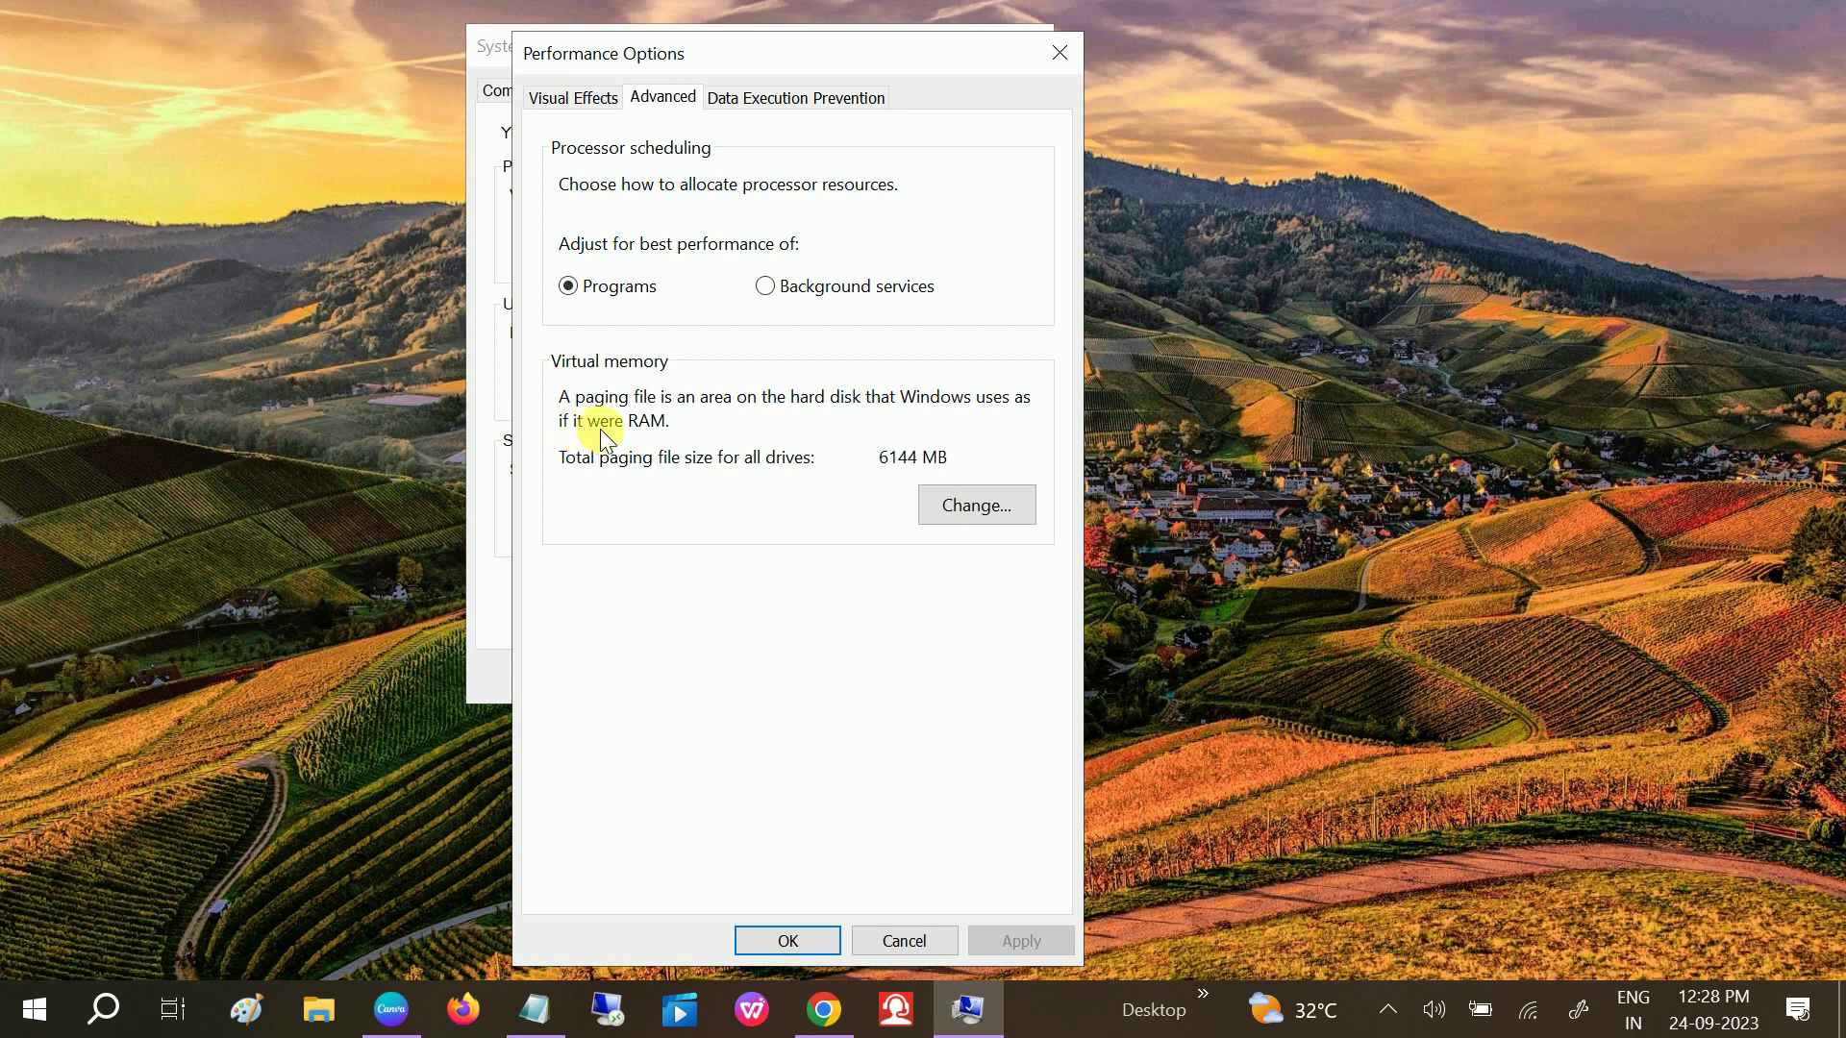
left_click(957, 520)
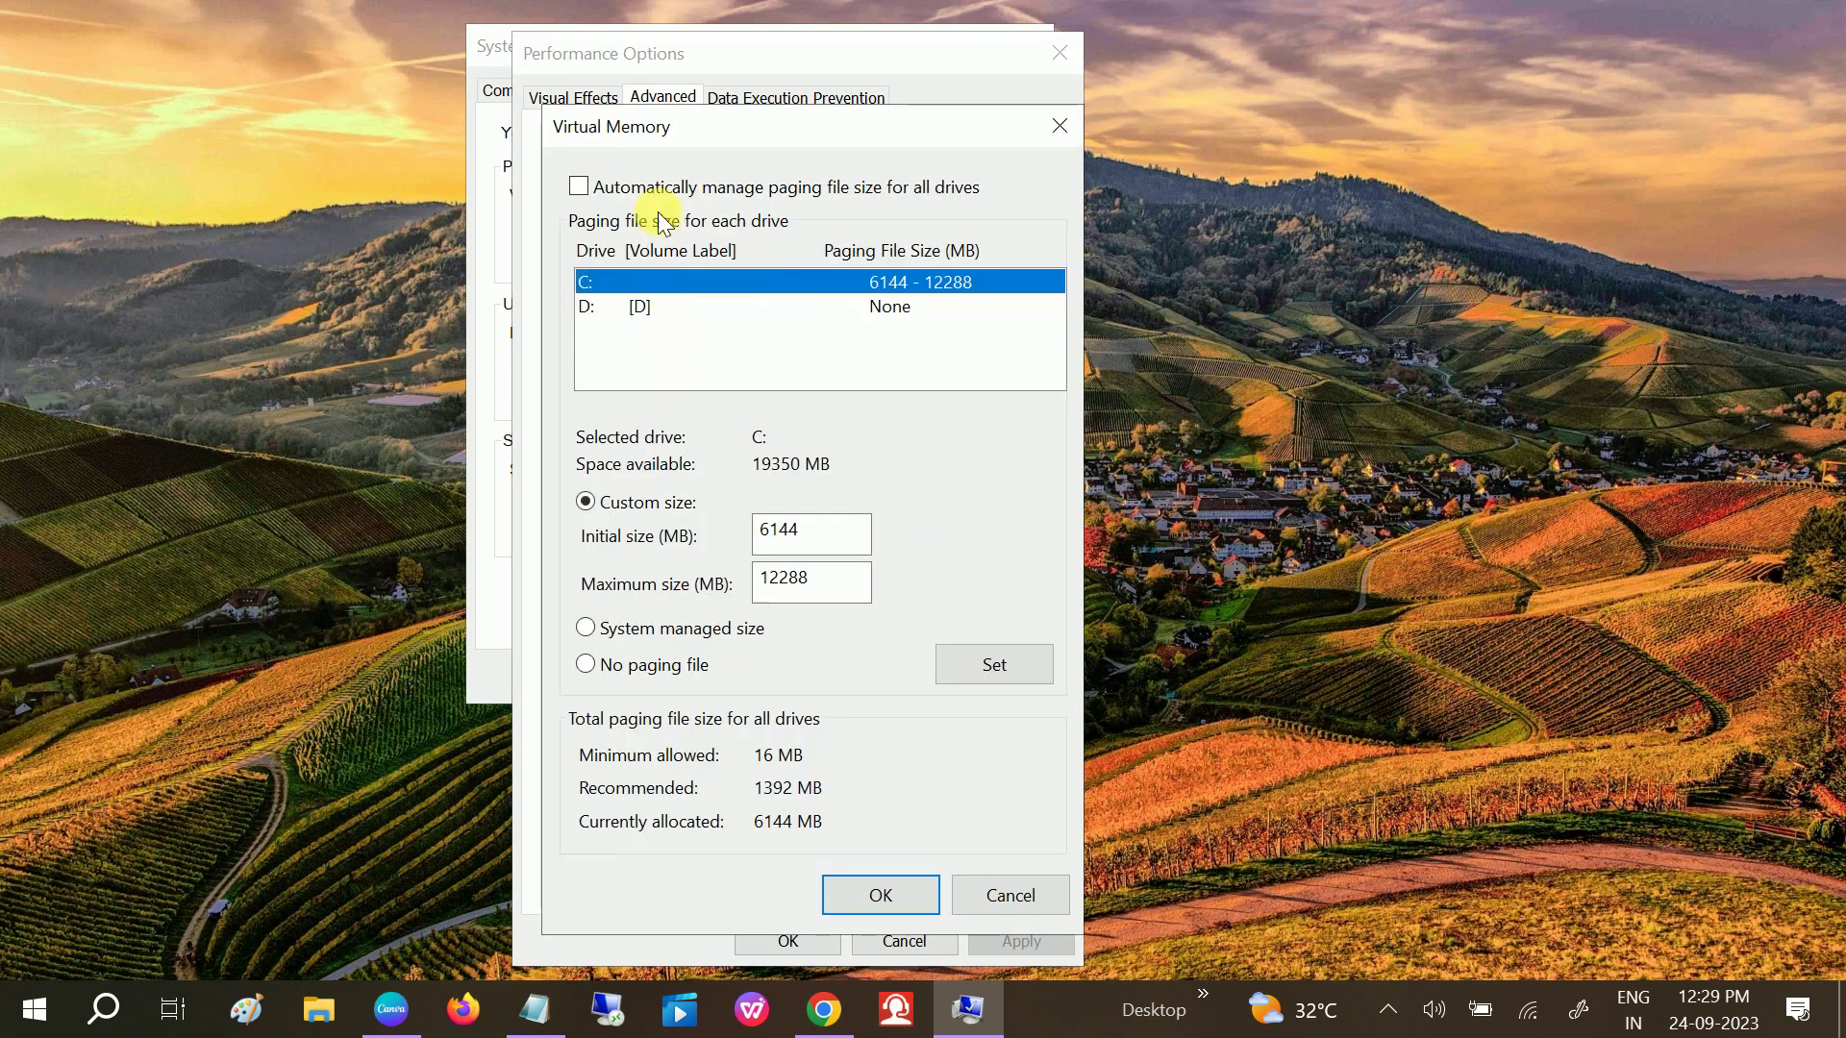
- Toggle automatic paging file management on then off, and focus C:'s Initial size box
left_click(583, 188)
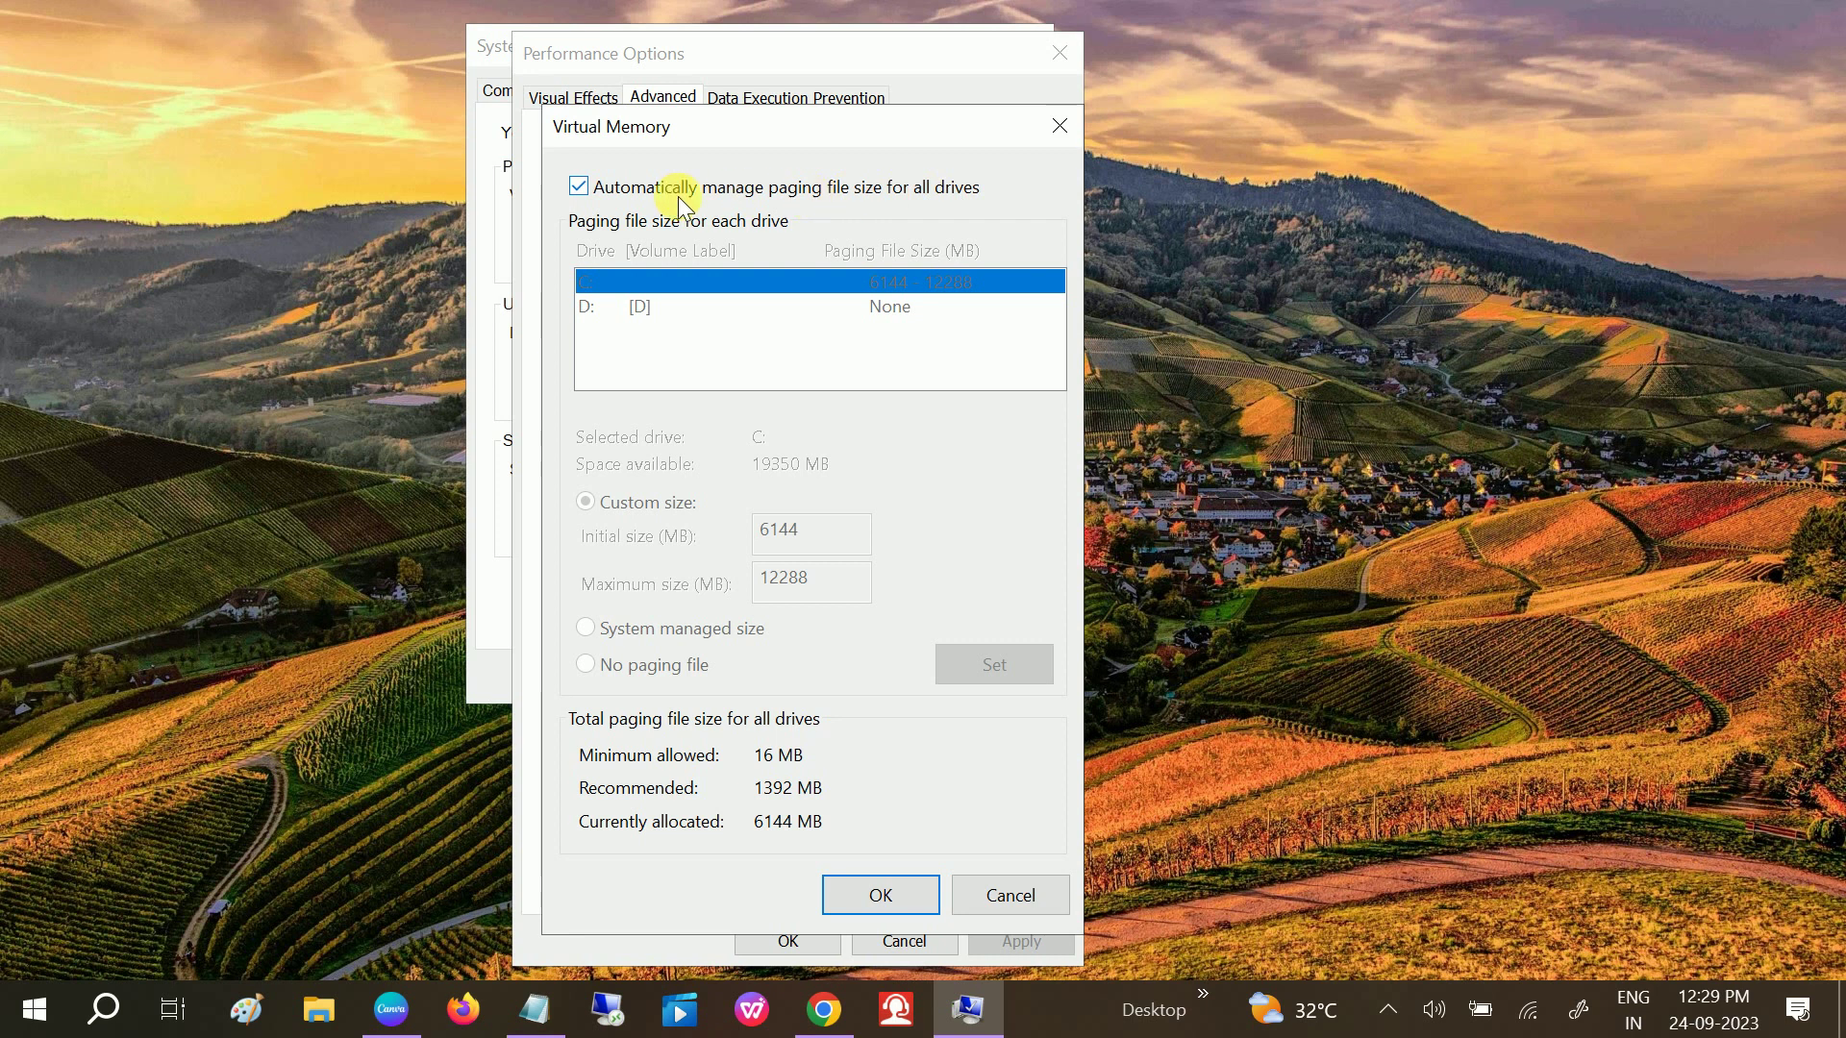
left_click(581, 188)
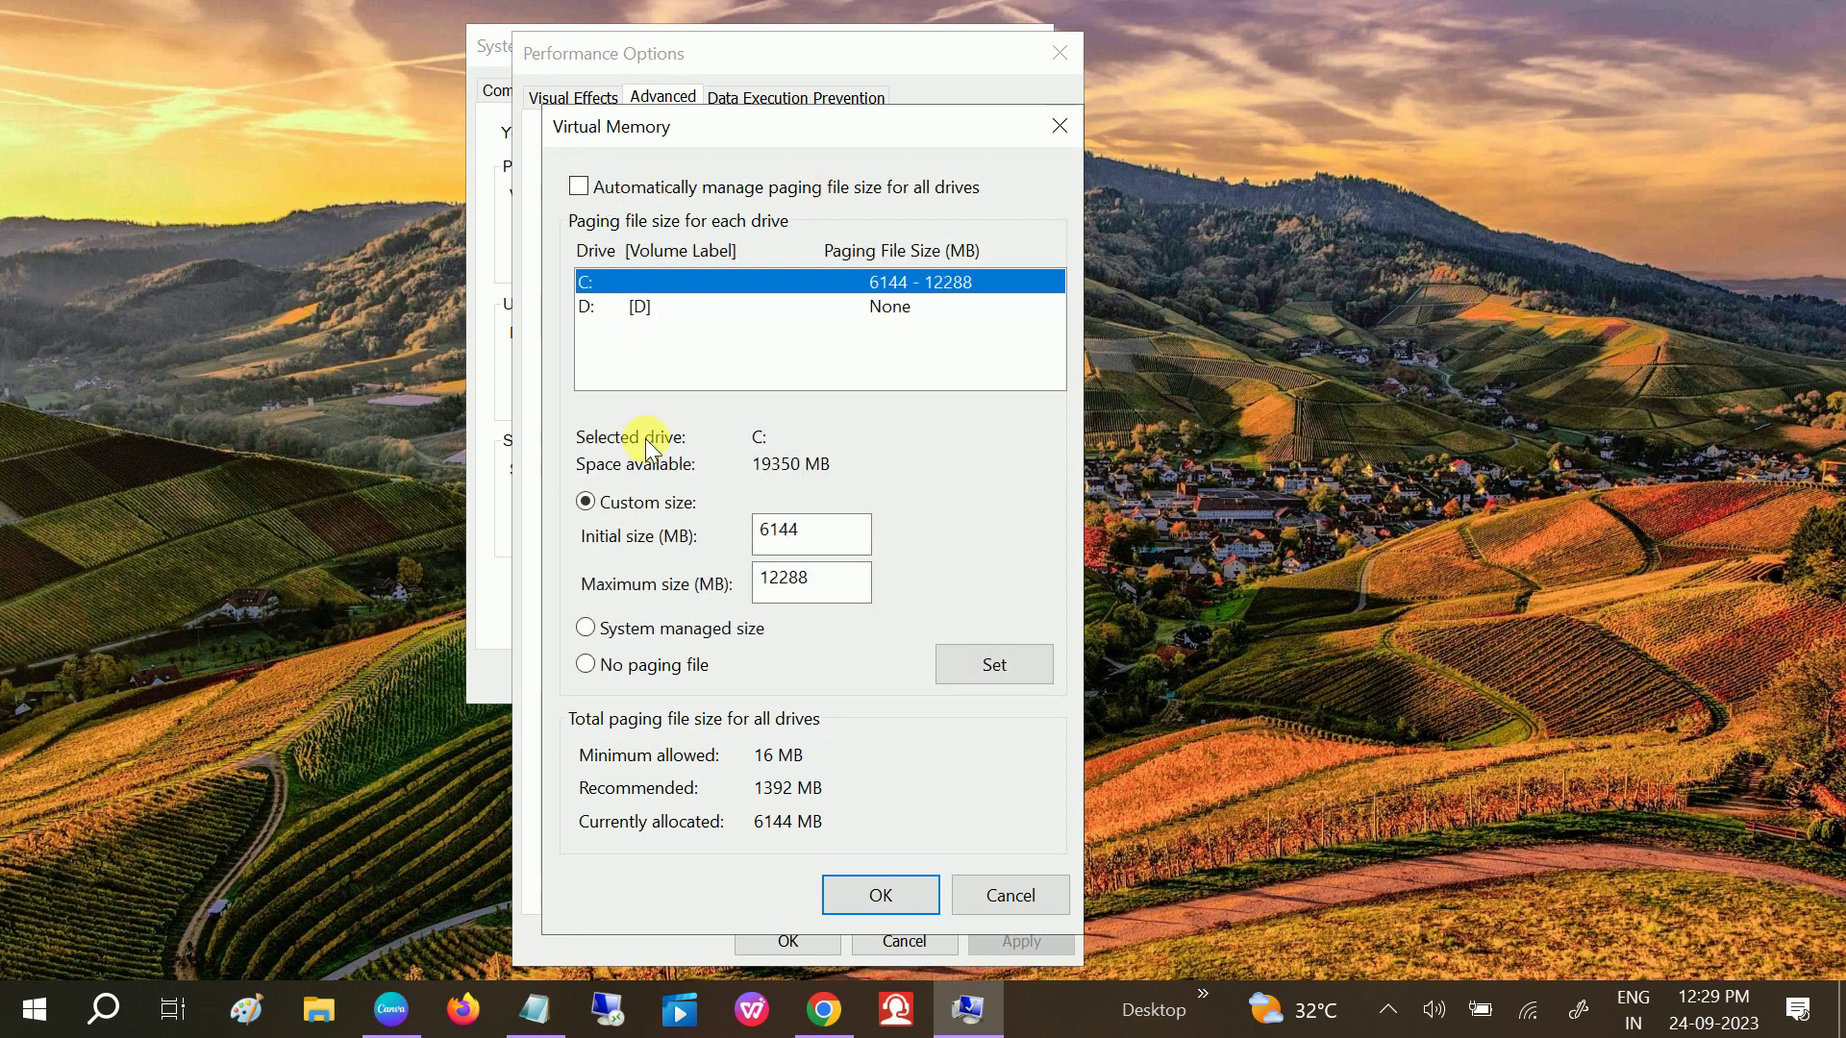
left_click(813, 527)
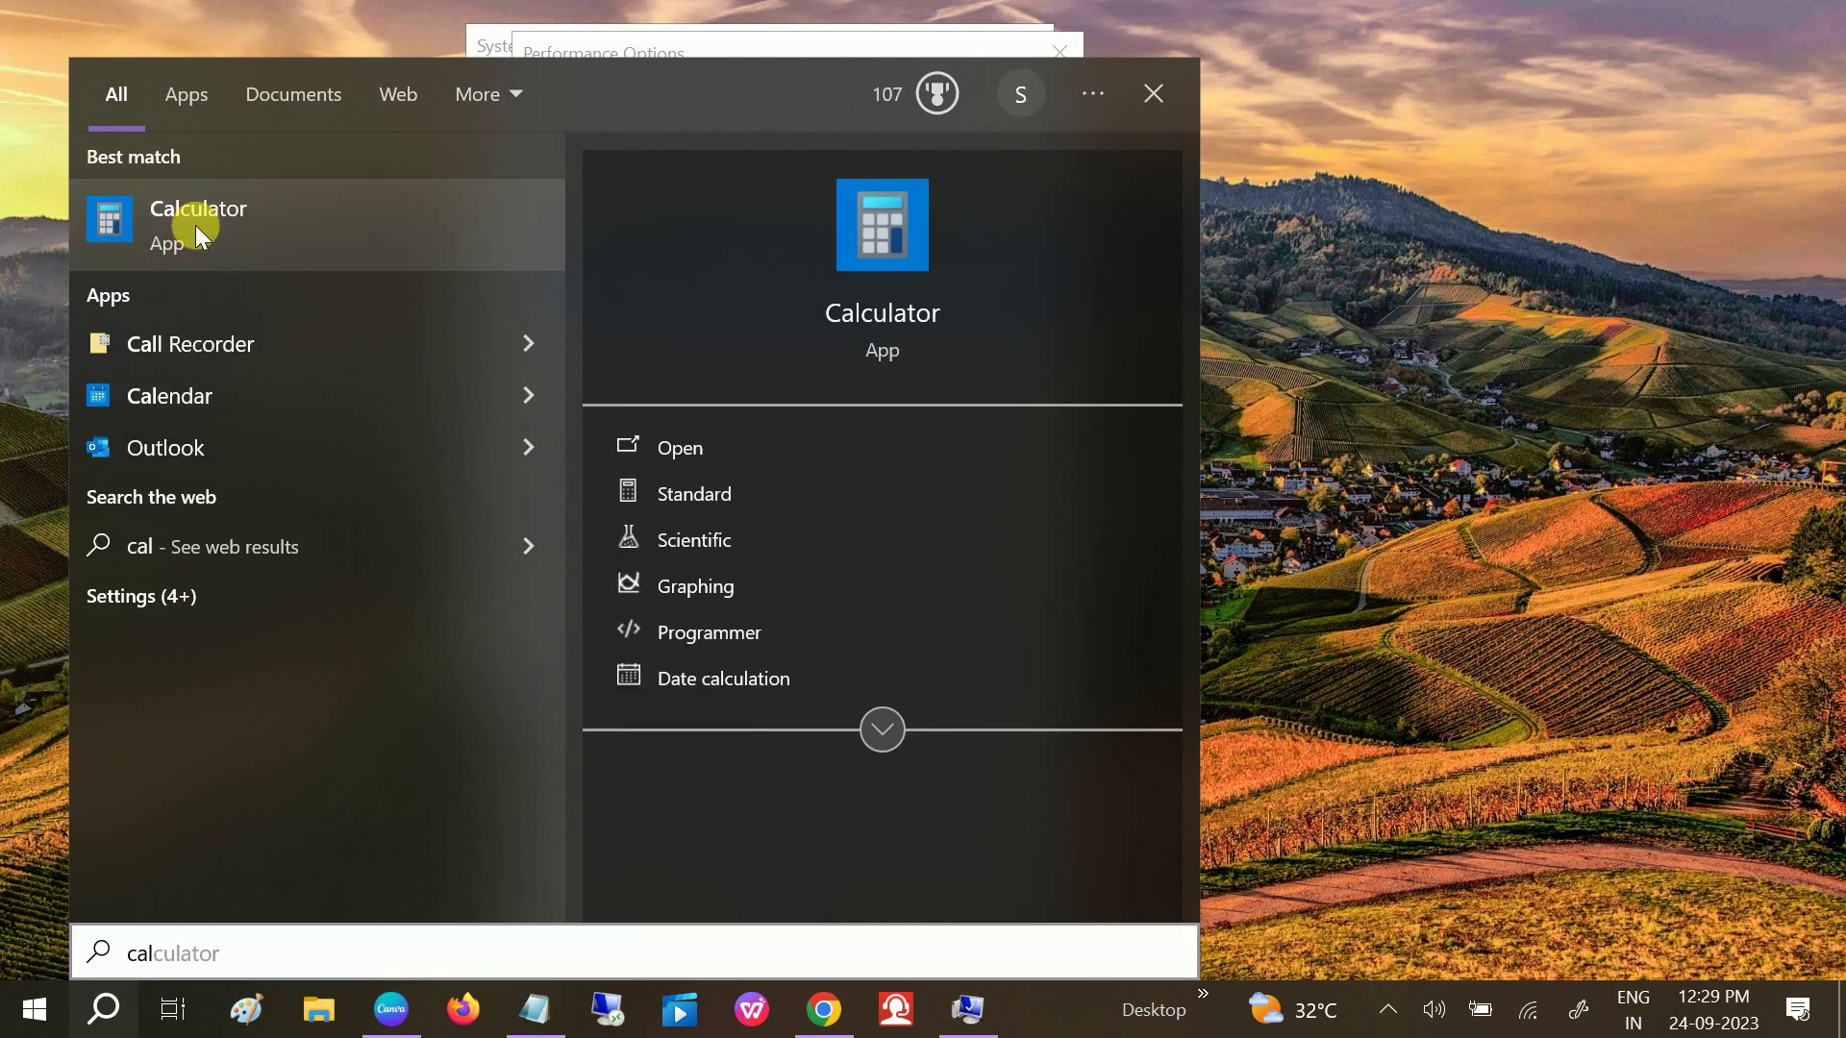
- Launch Calculator, compute 1024 × 4 = 4,096, then select C:'s 6144 initial size value
left_click(194, 225)
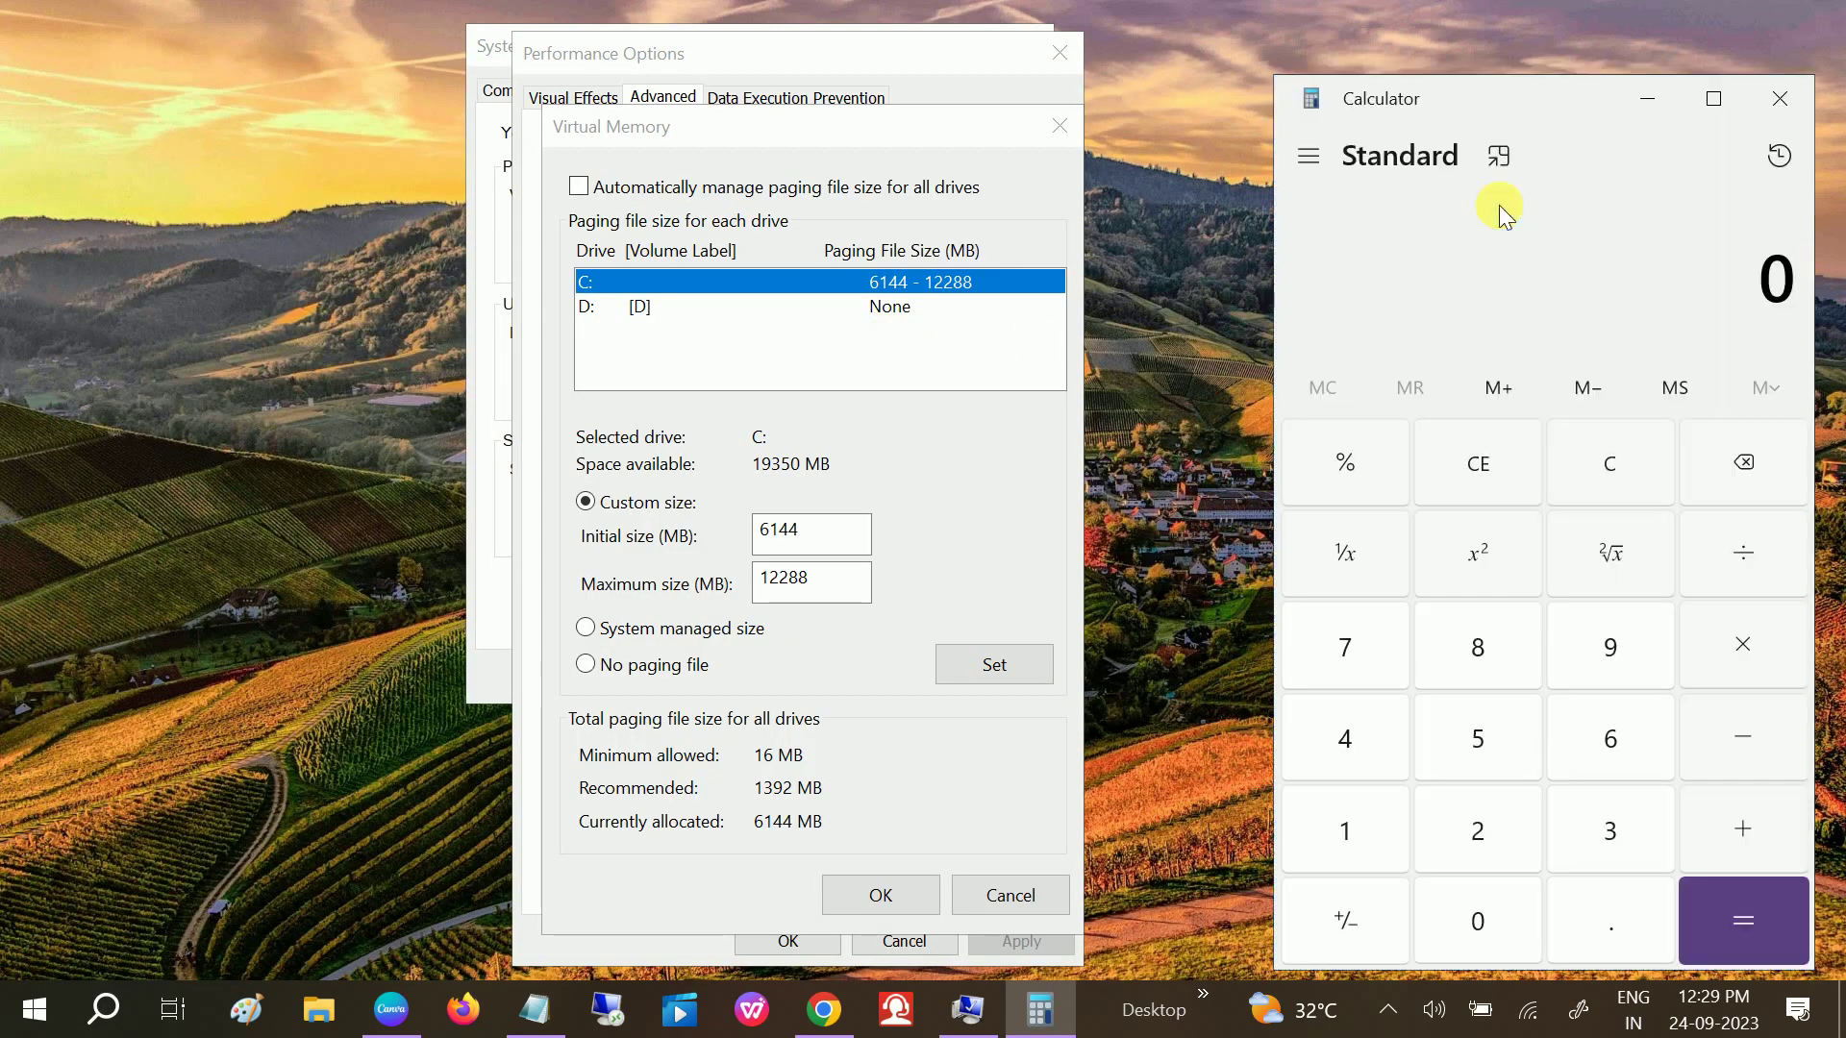
left_click(1346, 828)
left_click(1475, 892)
left_click(1474, 833)
left_click(1349, 737)
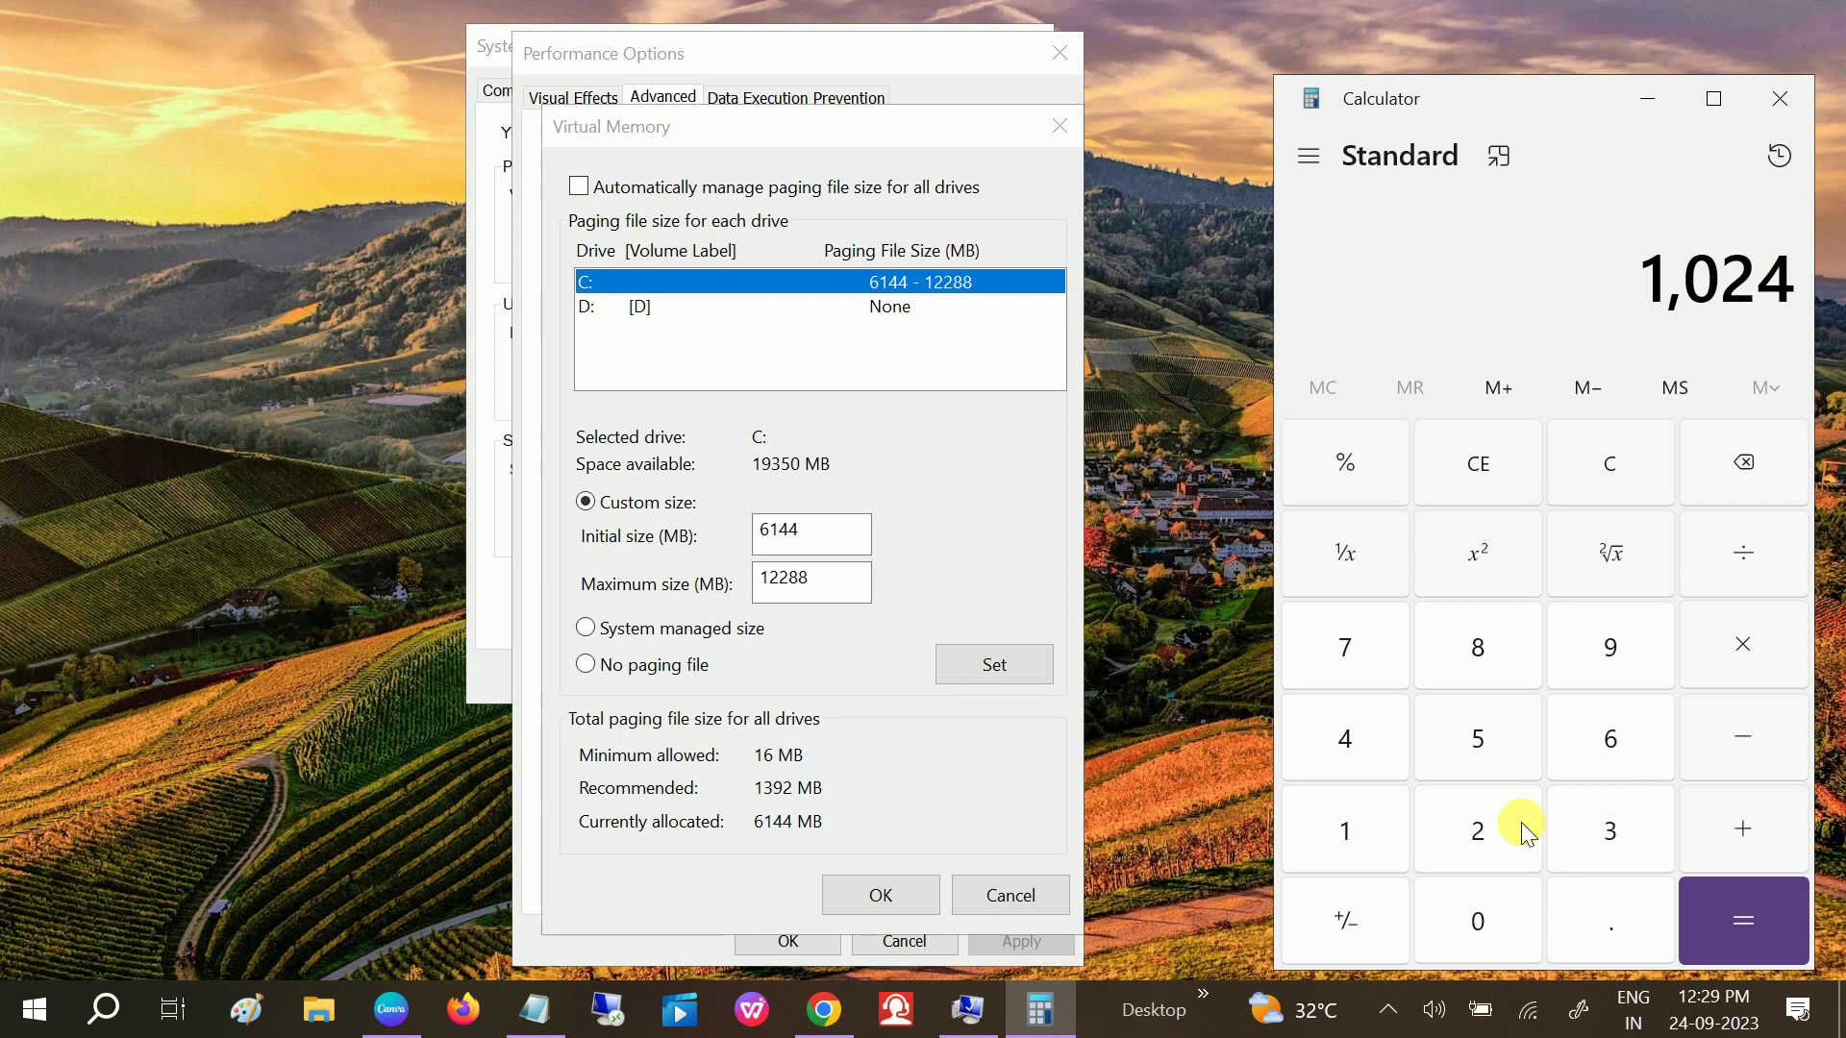
left_click(1752, 654)
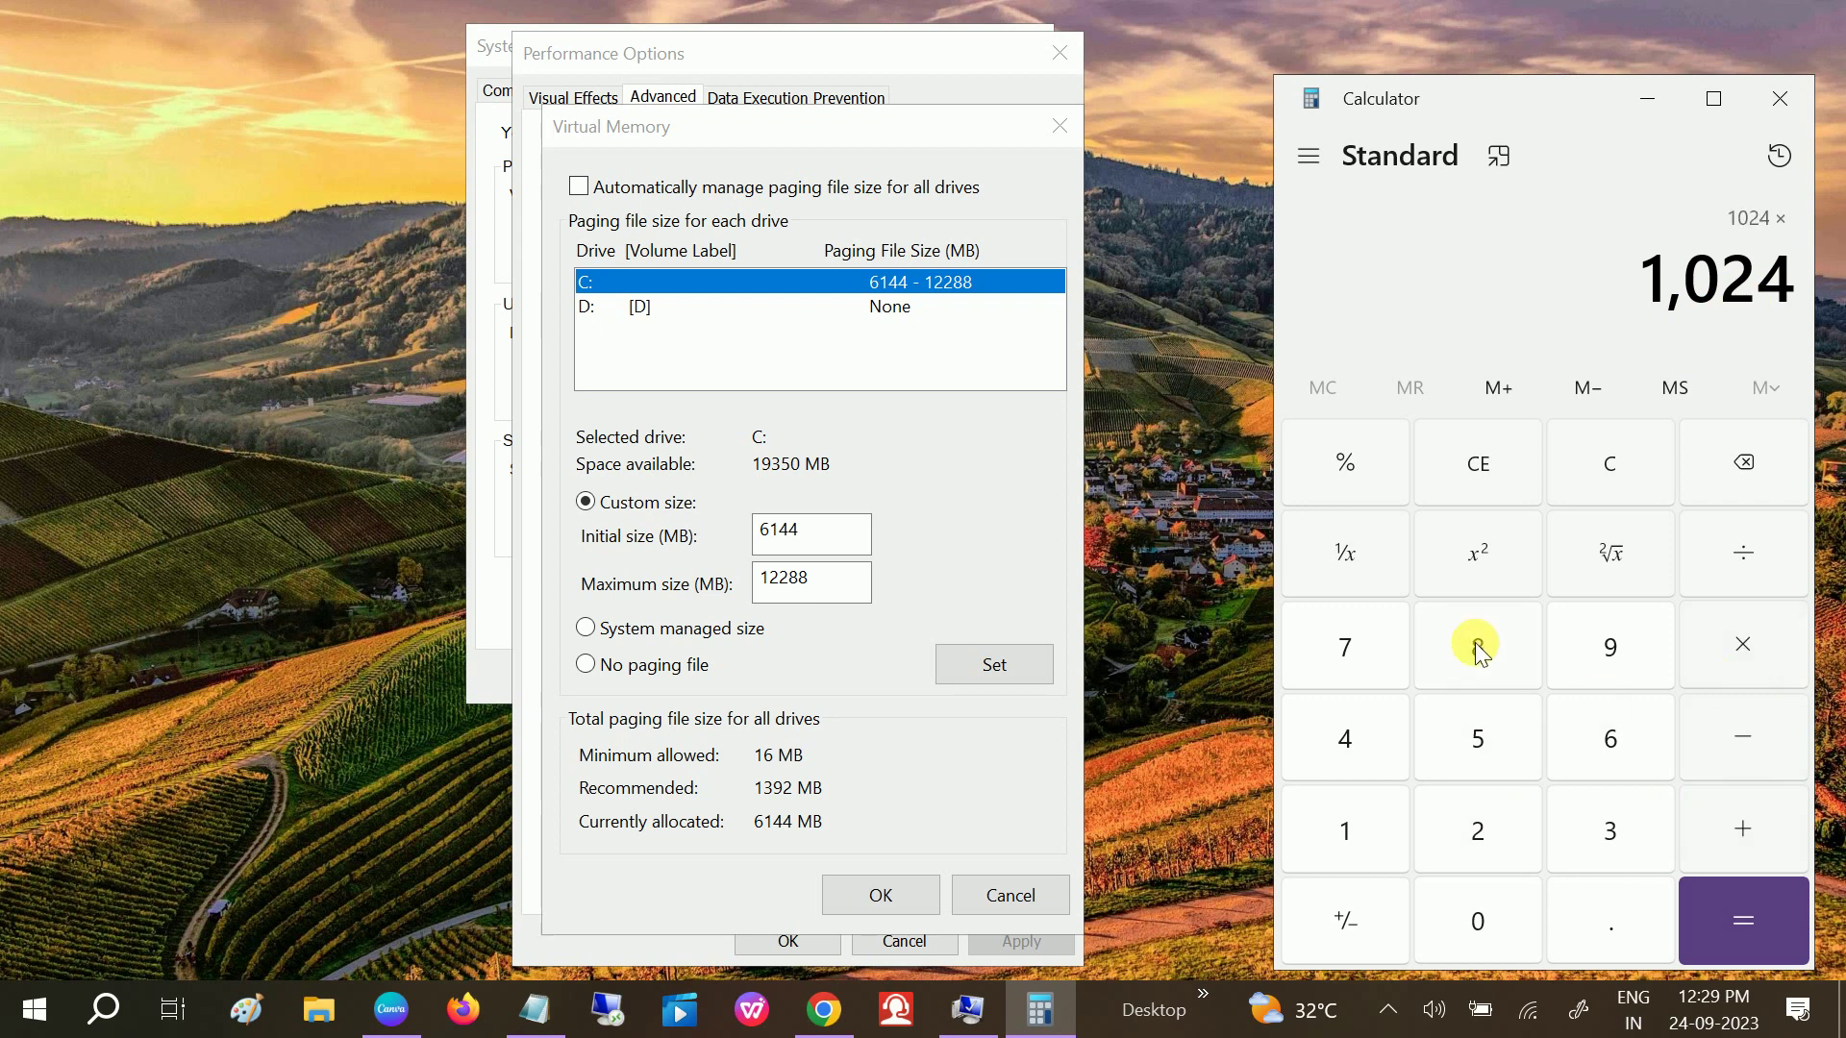
left_click(1345, 750)
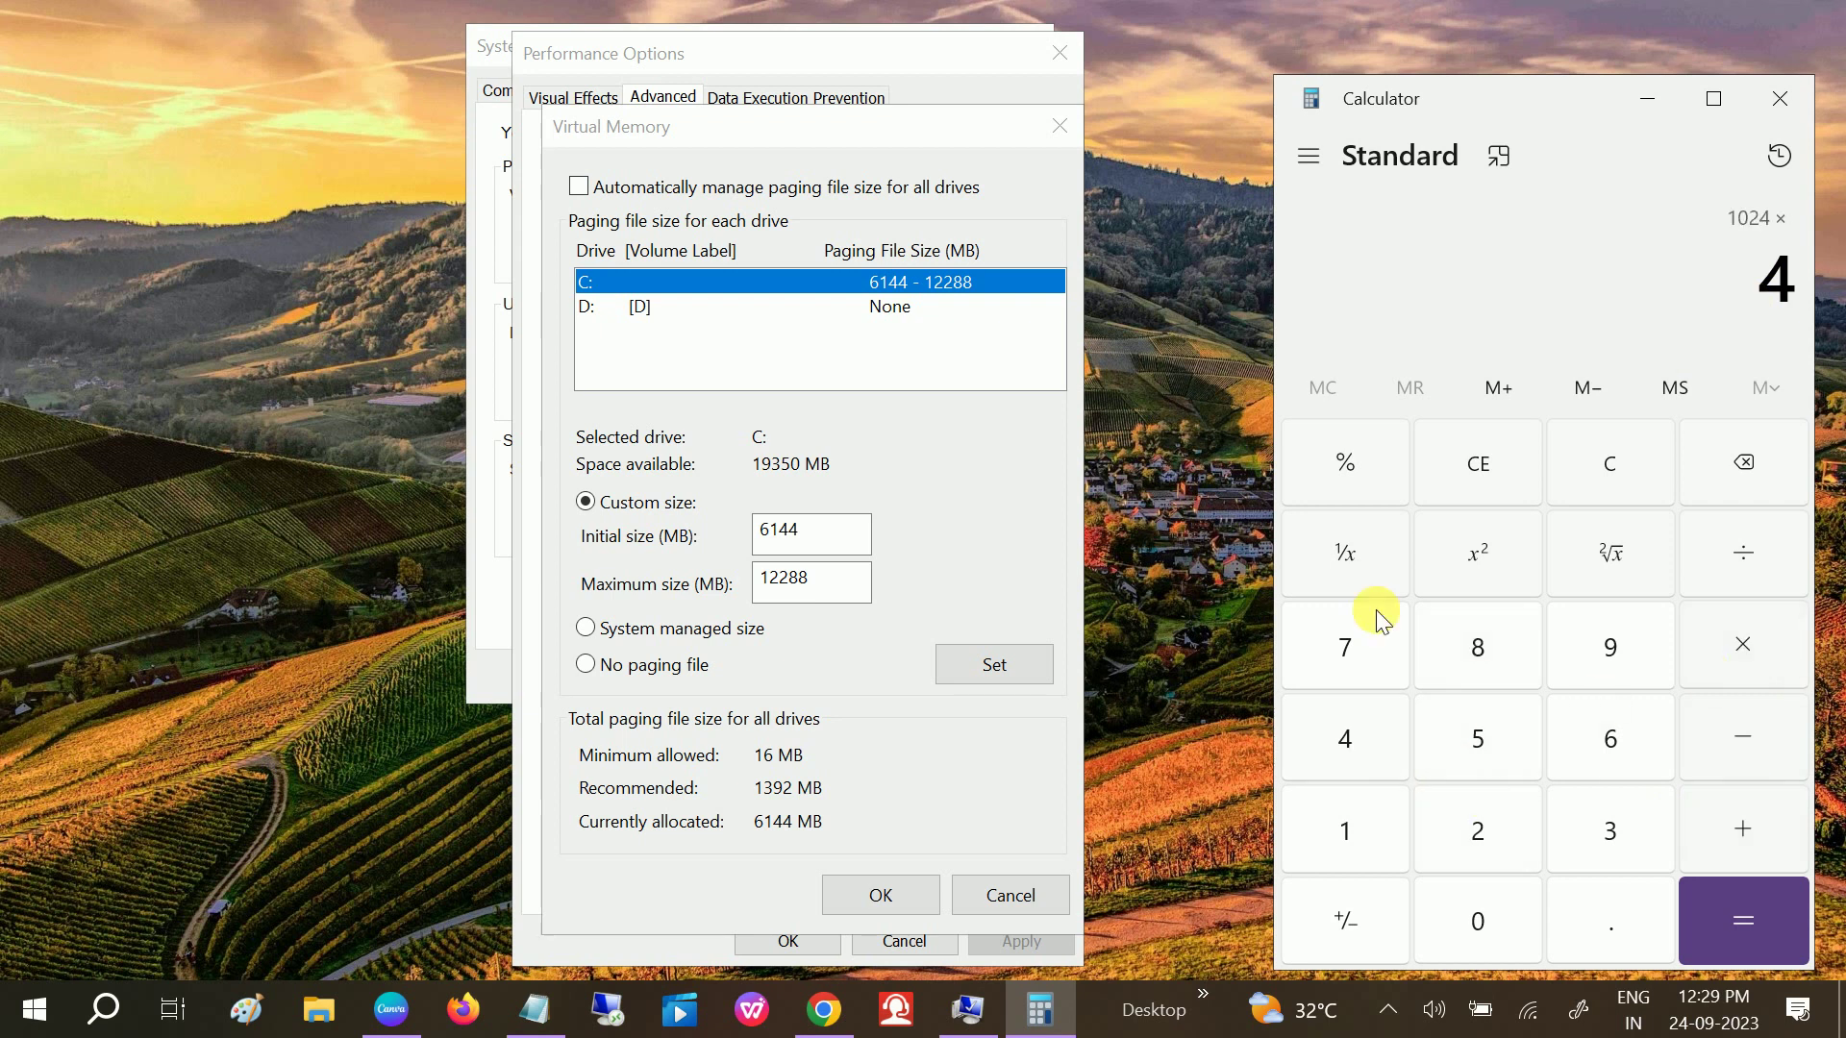
left_click(1756, 914)
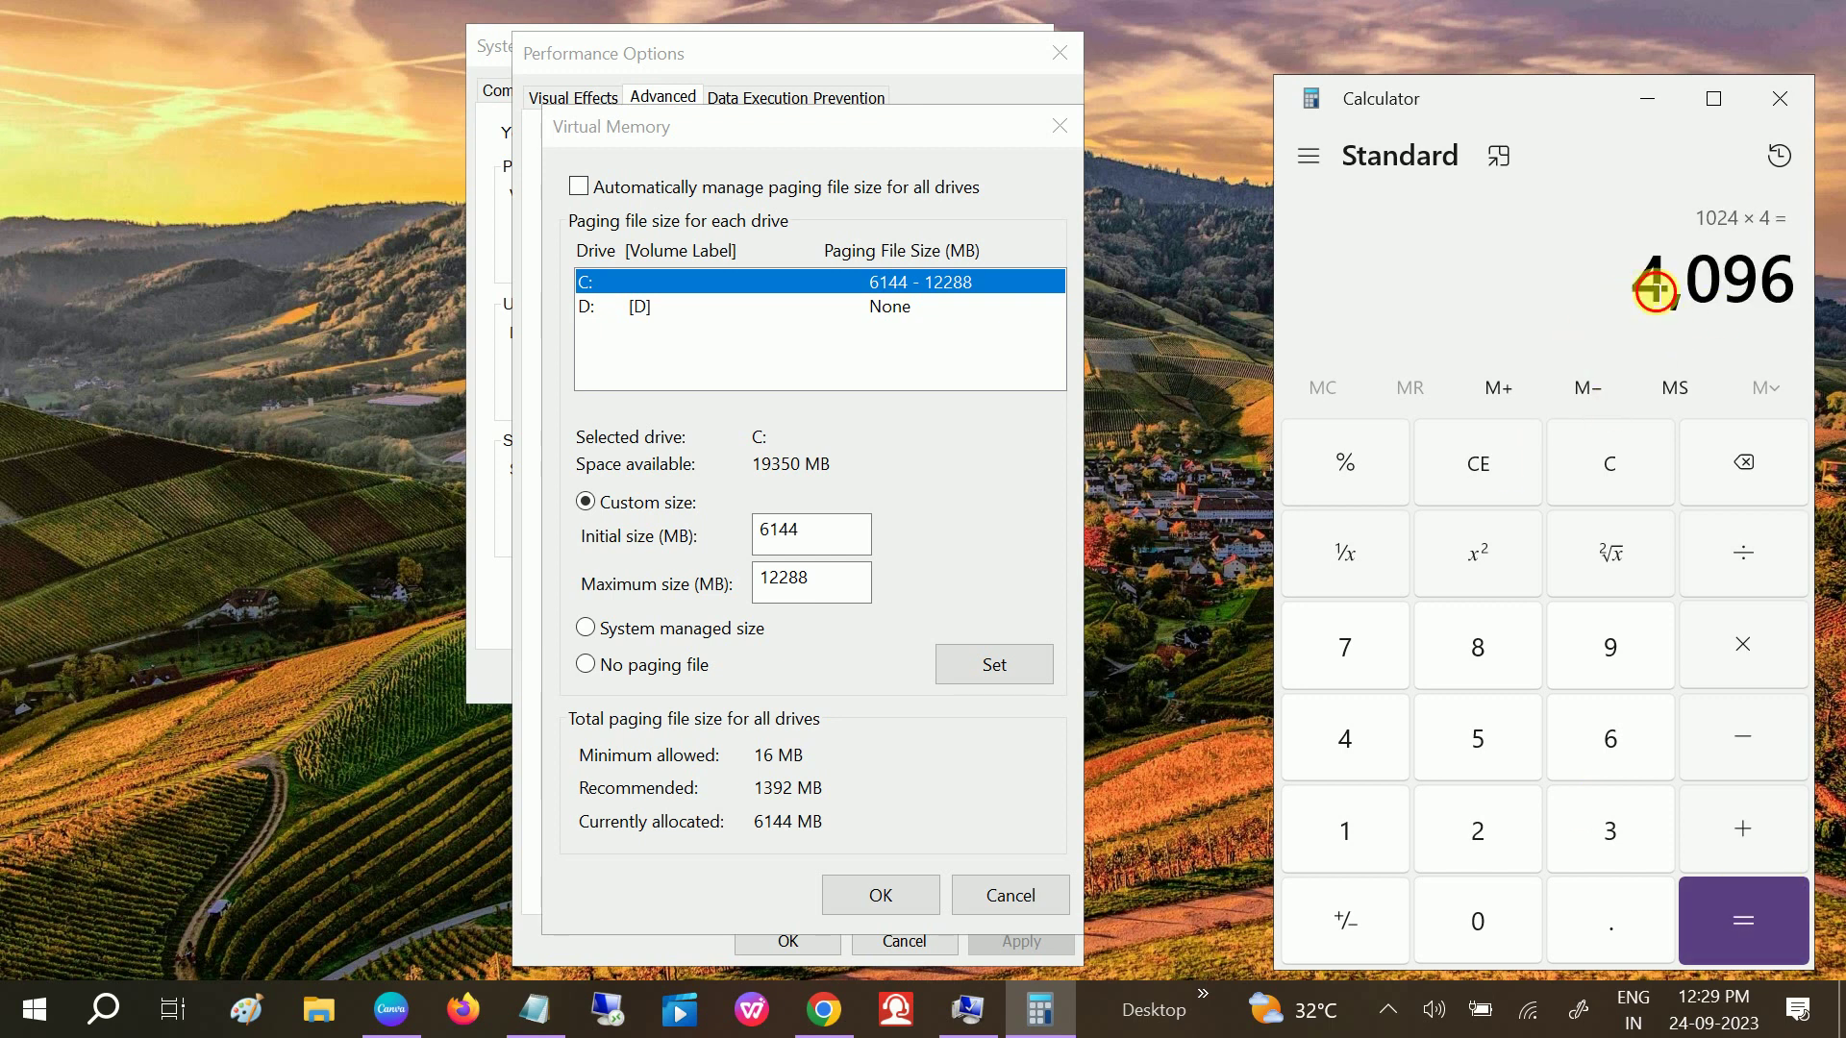
left_click_drag(1645, 300, 1794, 293)
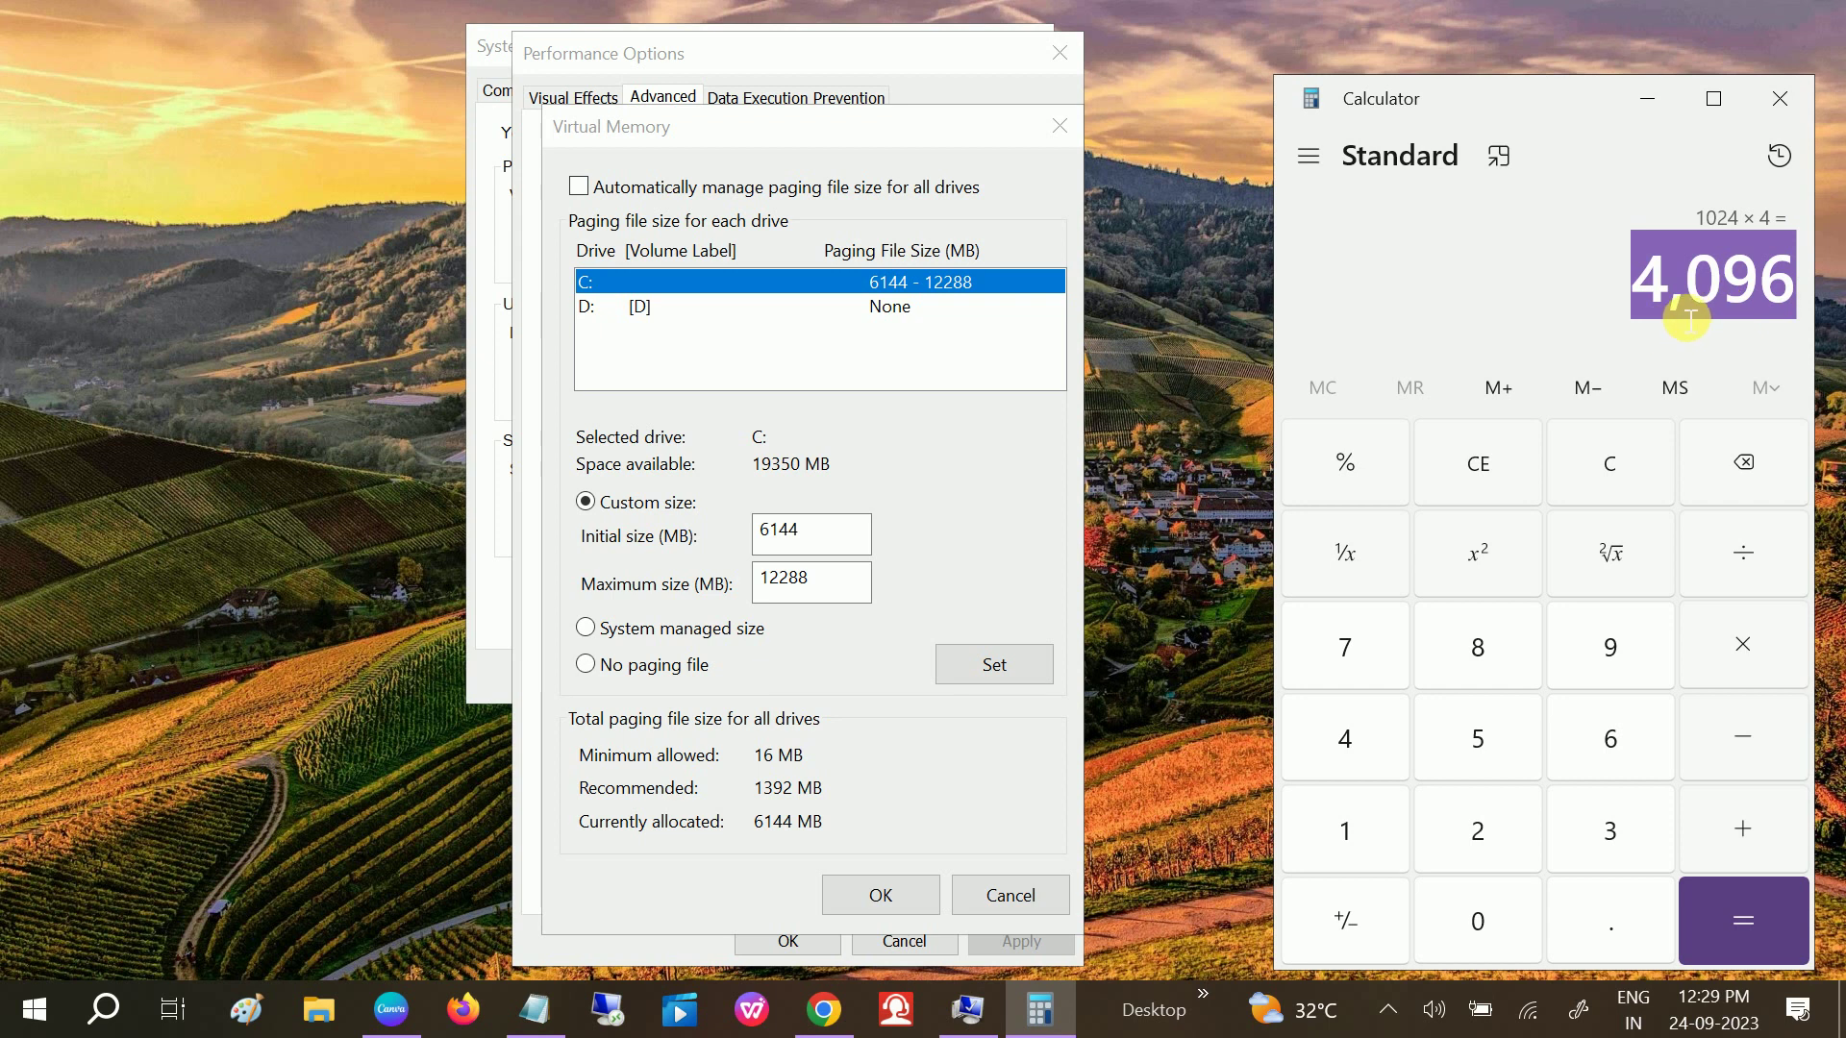
left_click(748, 542)
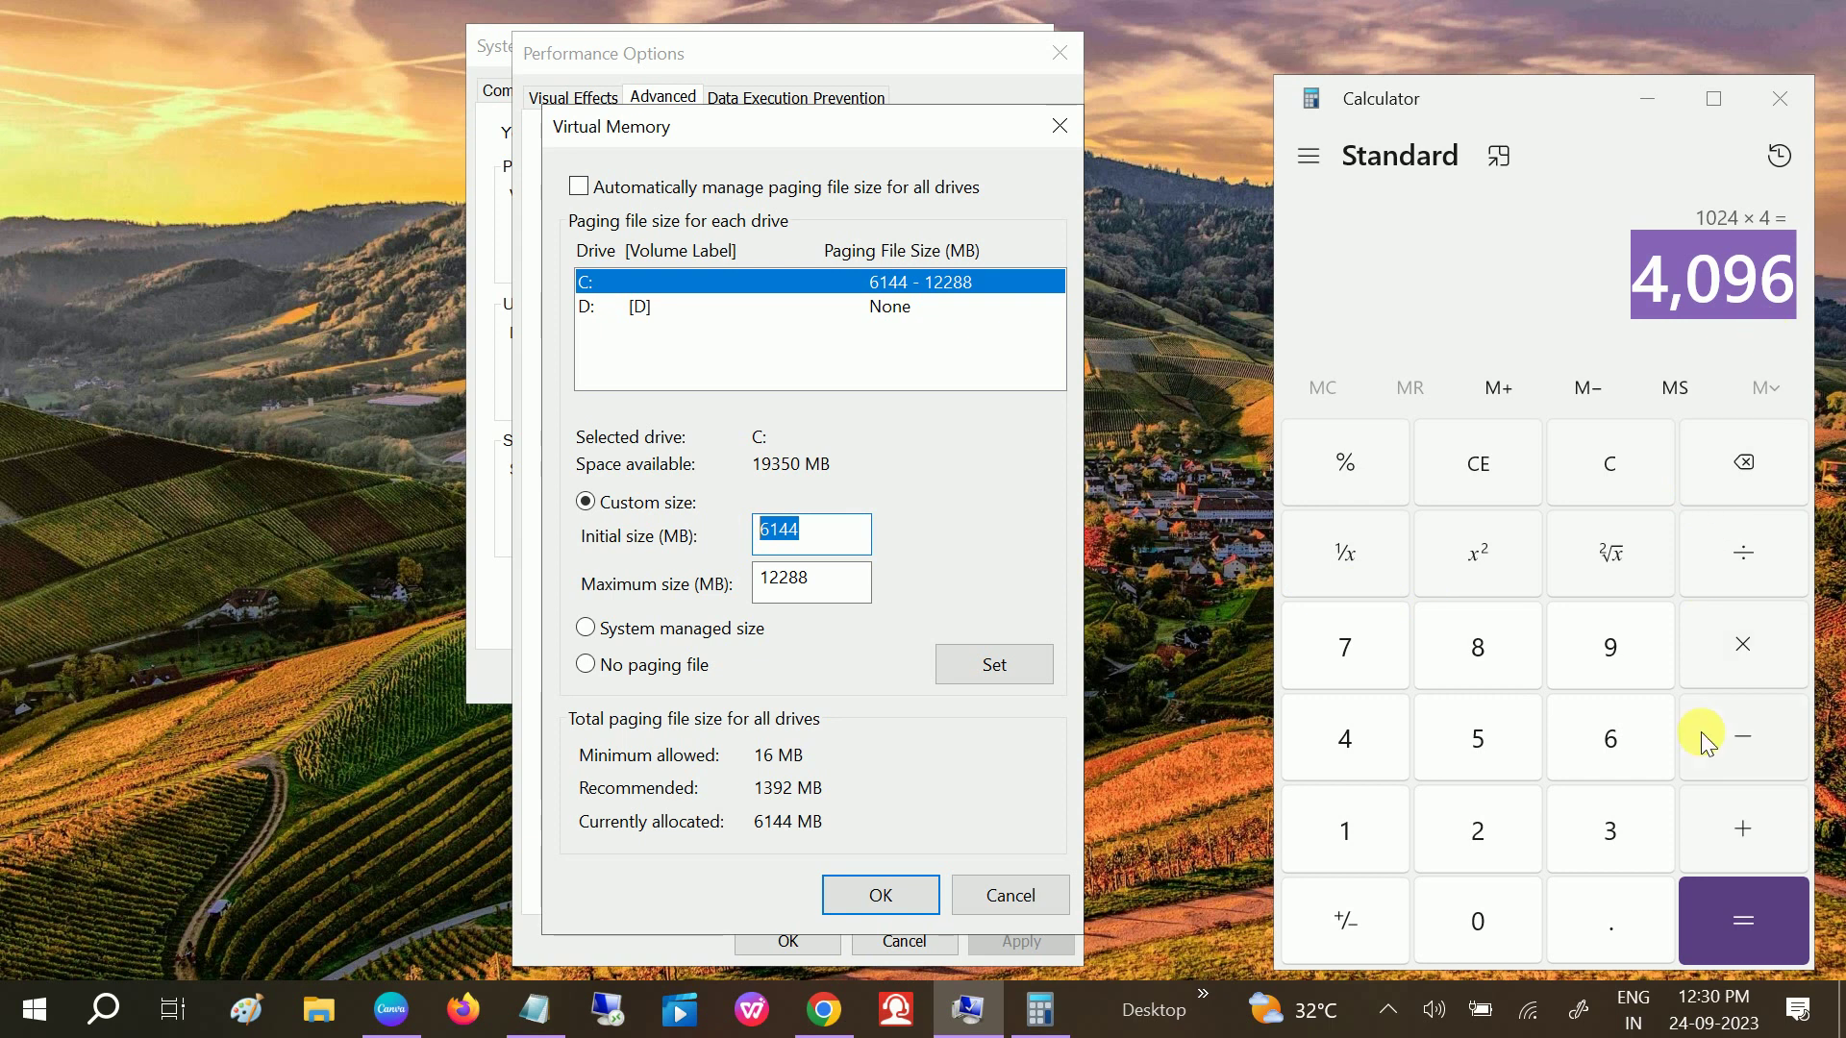
- Multiply 4,096 by 1.5 in Calculator to get 6,144
left_click(1740, 642)
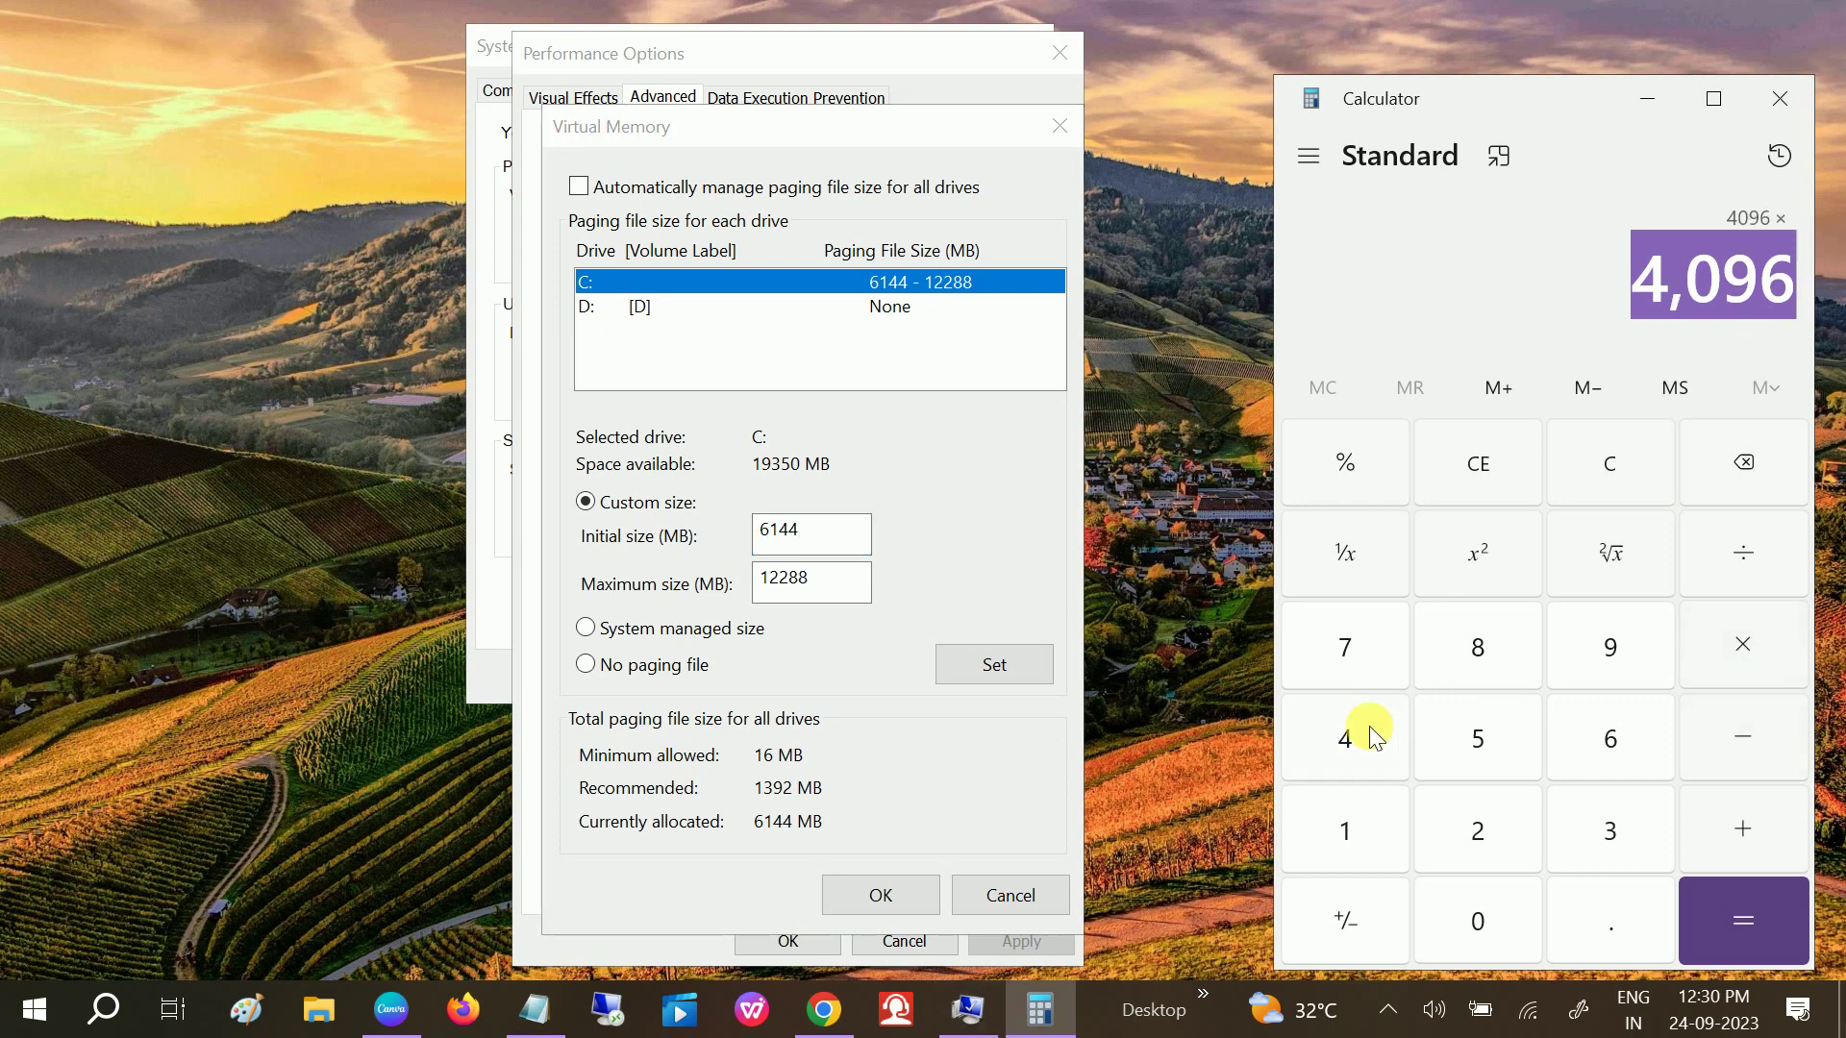
left_click(1341, 848)
left_click(1617, 928)
left_click(1498, 727)
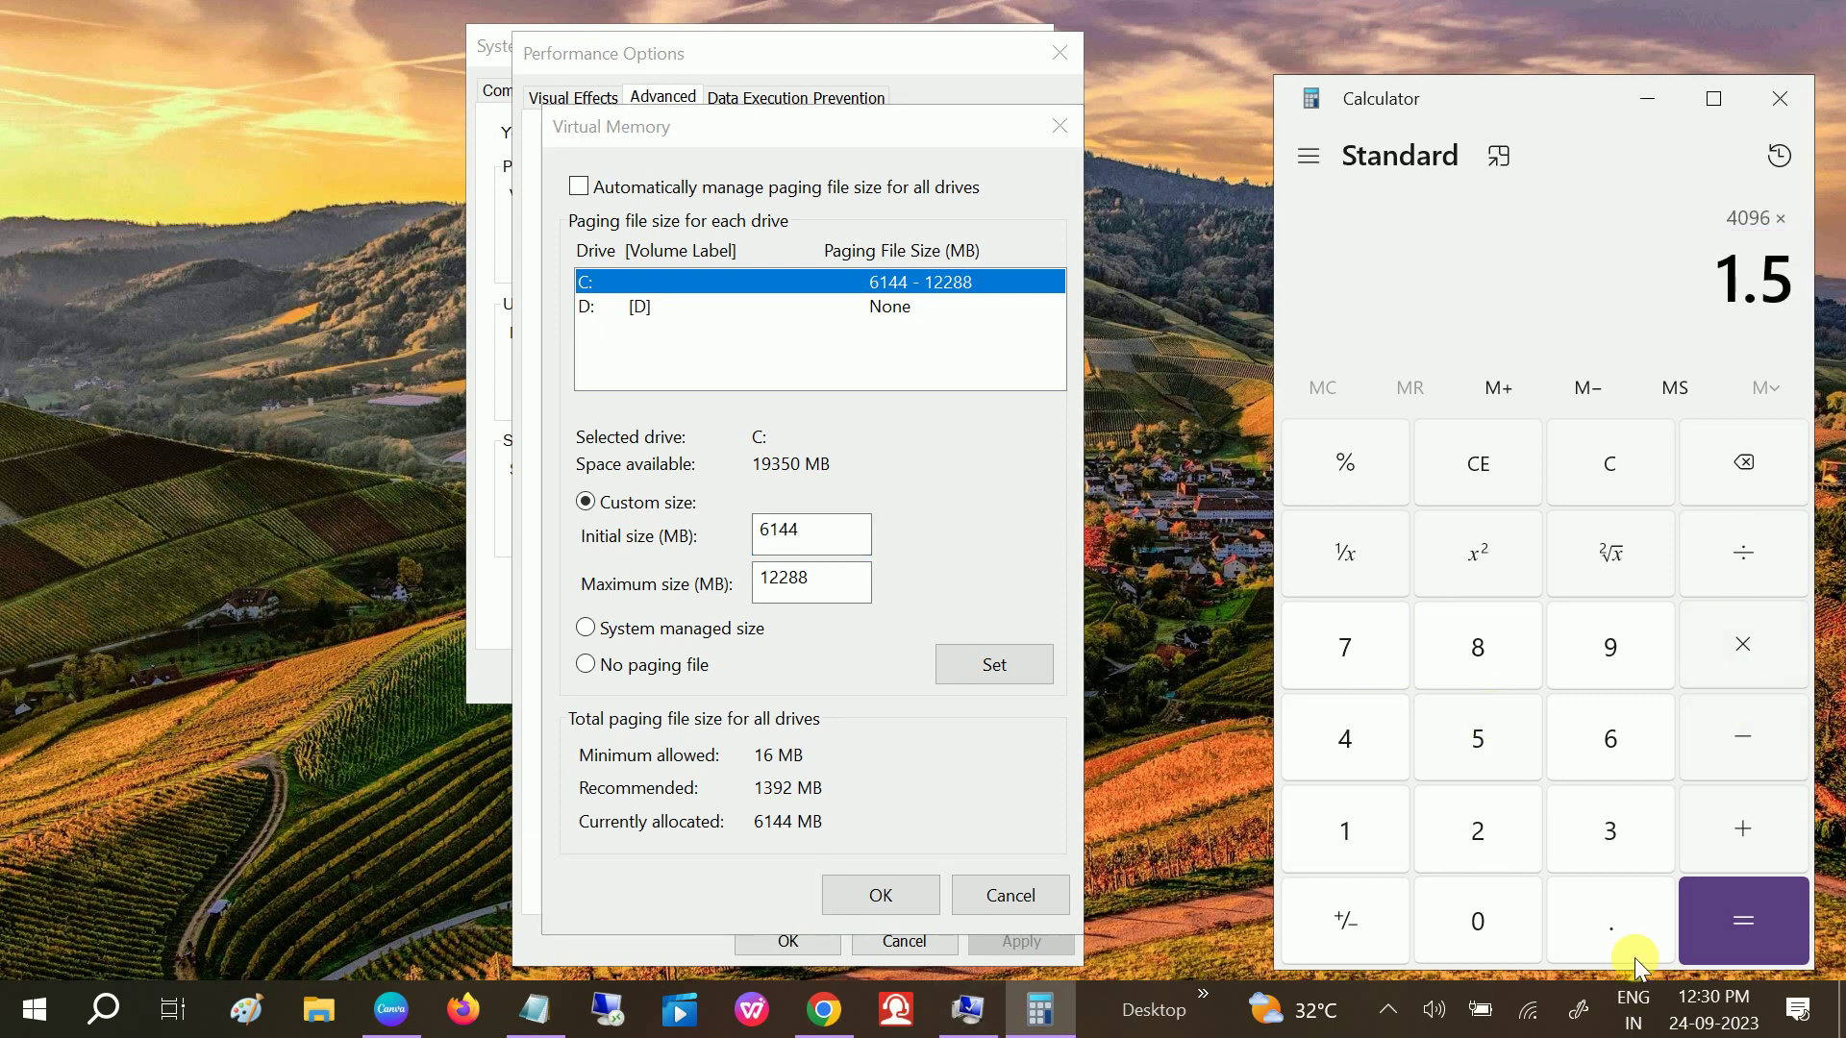
left_click(1745, 918)
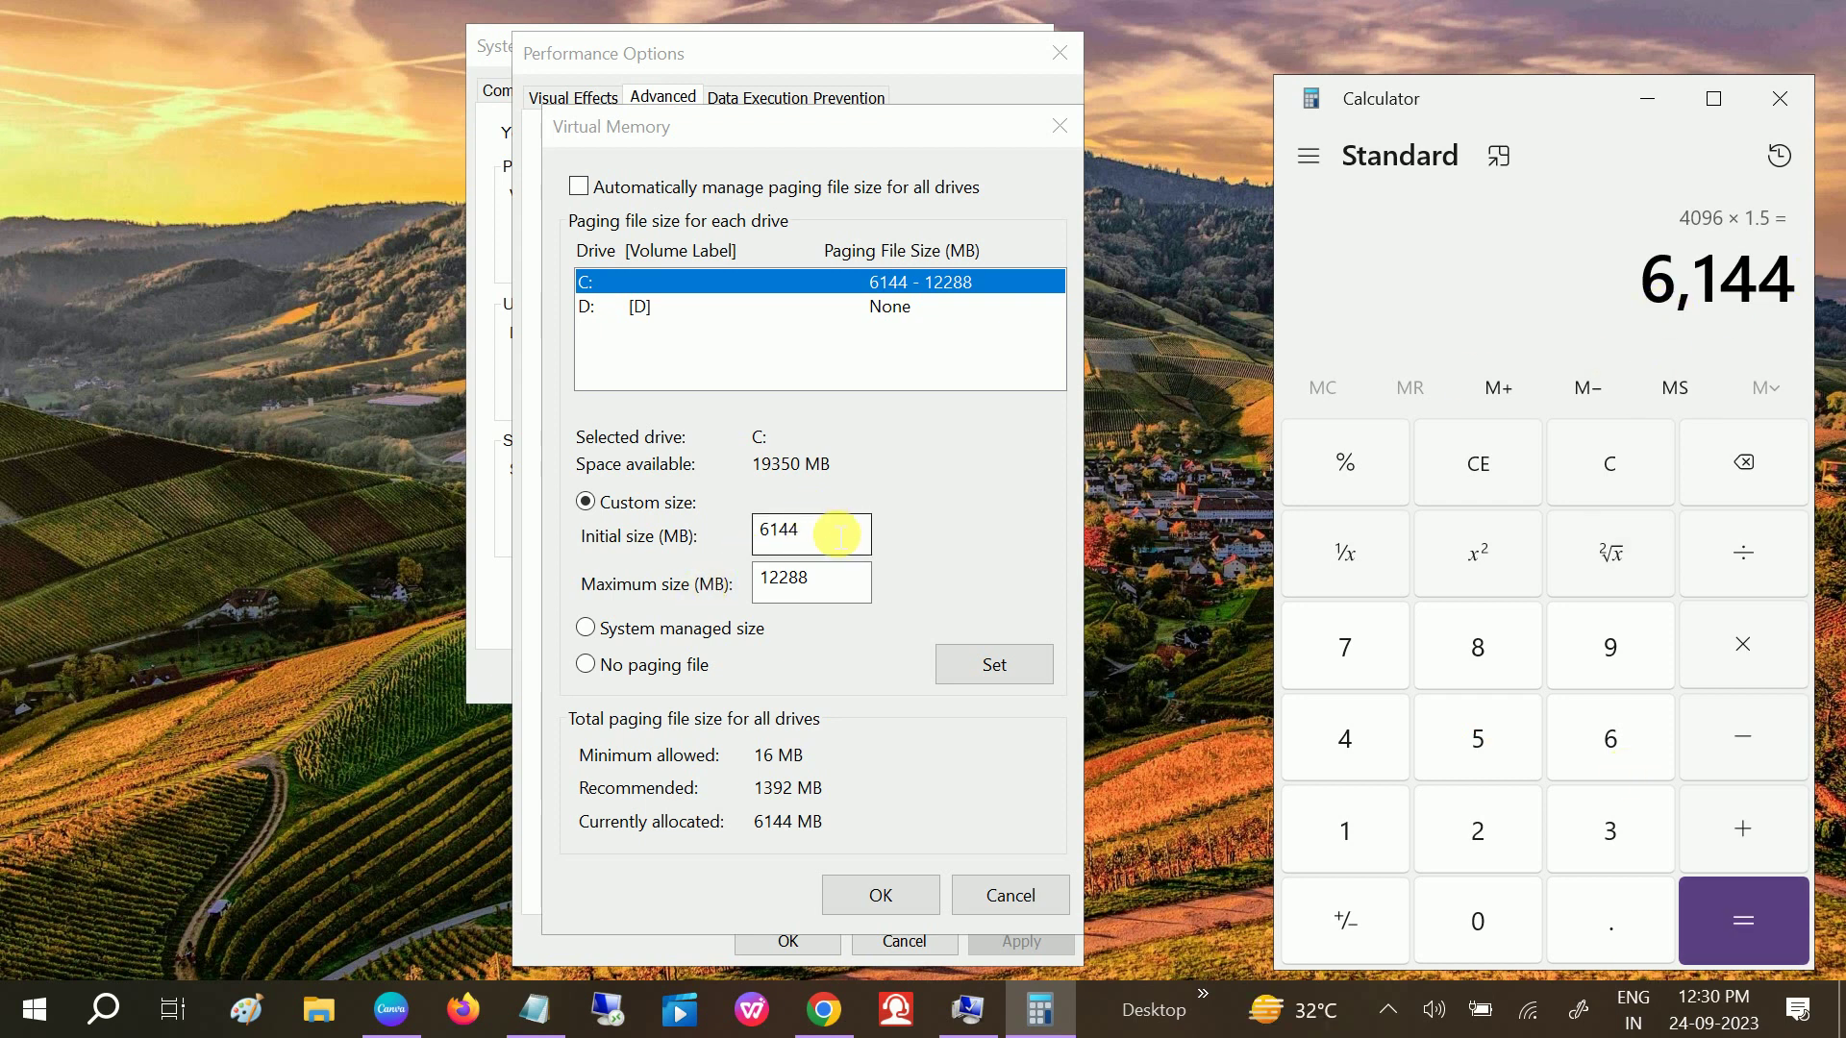
- Type 6 into C:'s Initial size box, then move to the Maximum size box
left_click(688, 537)
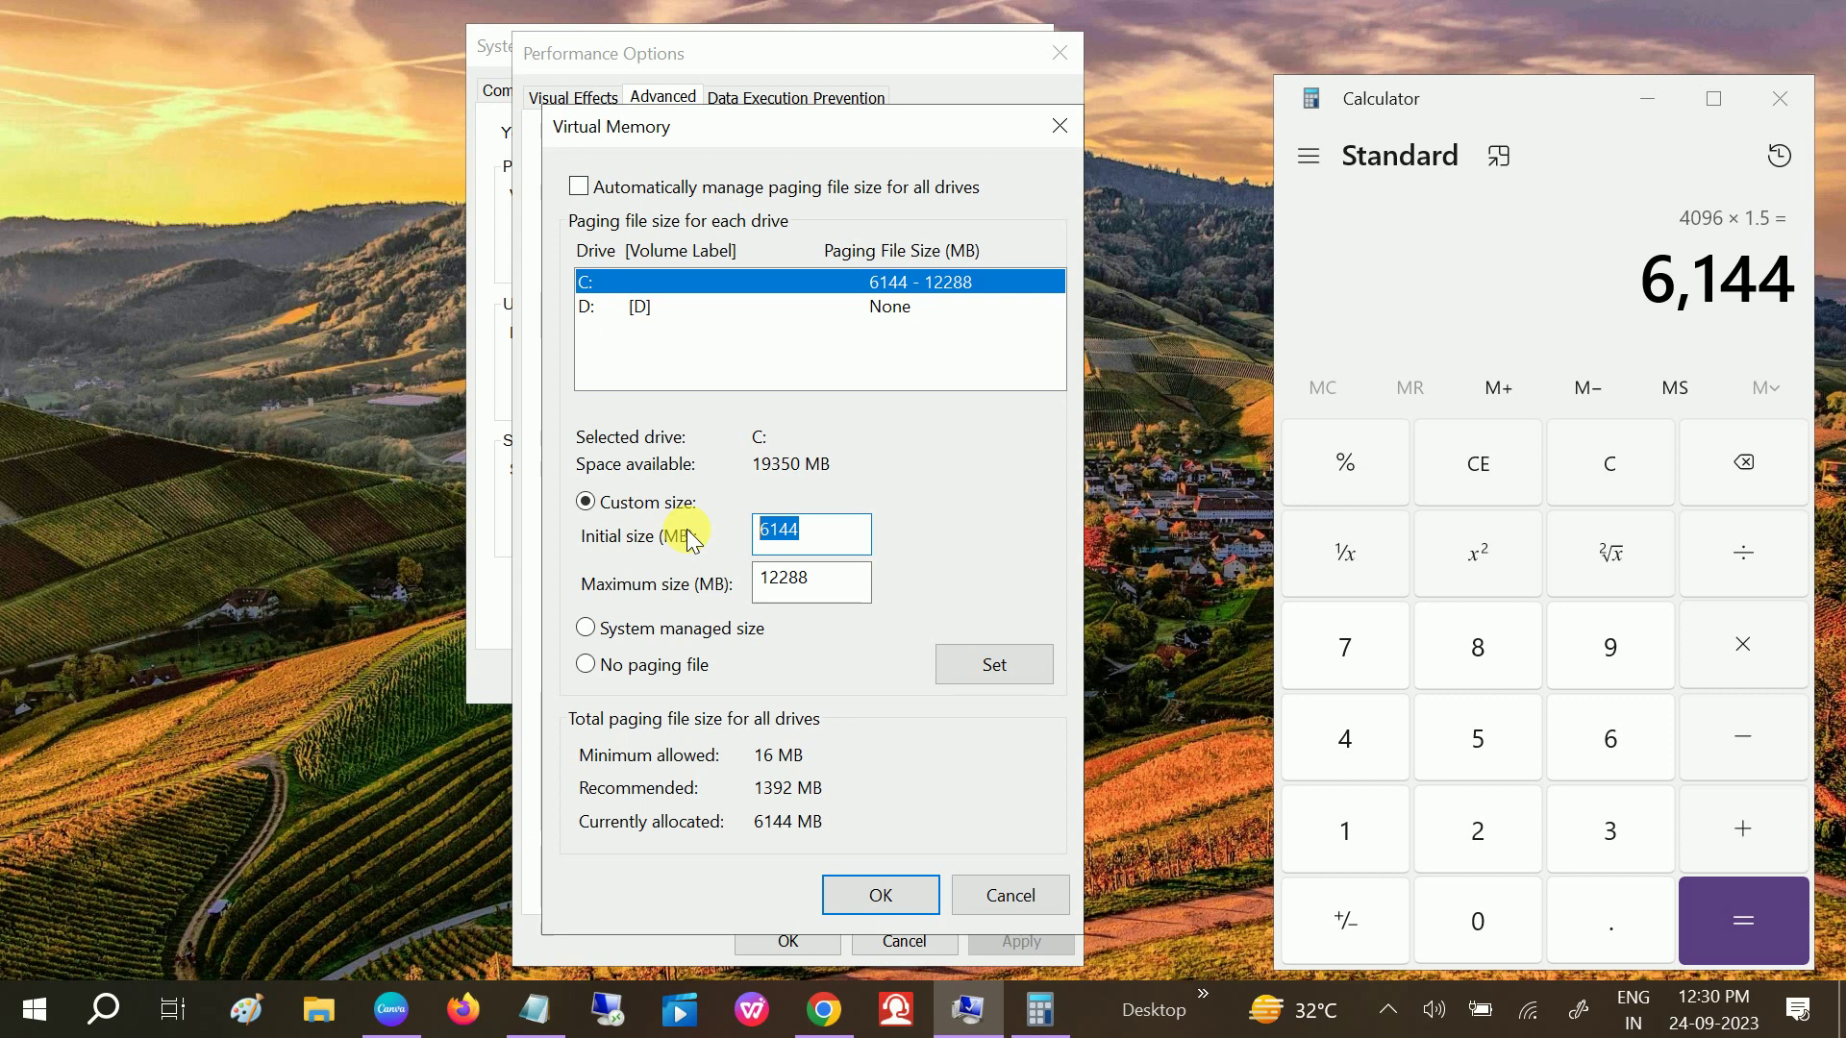
type("6")
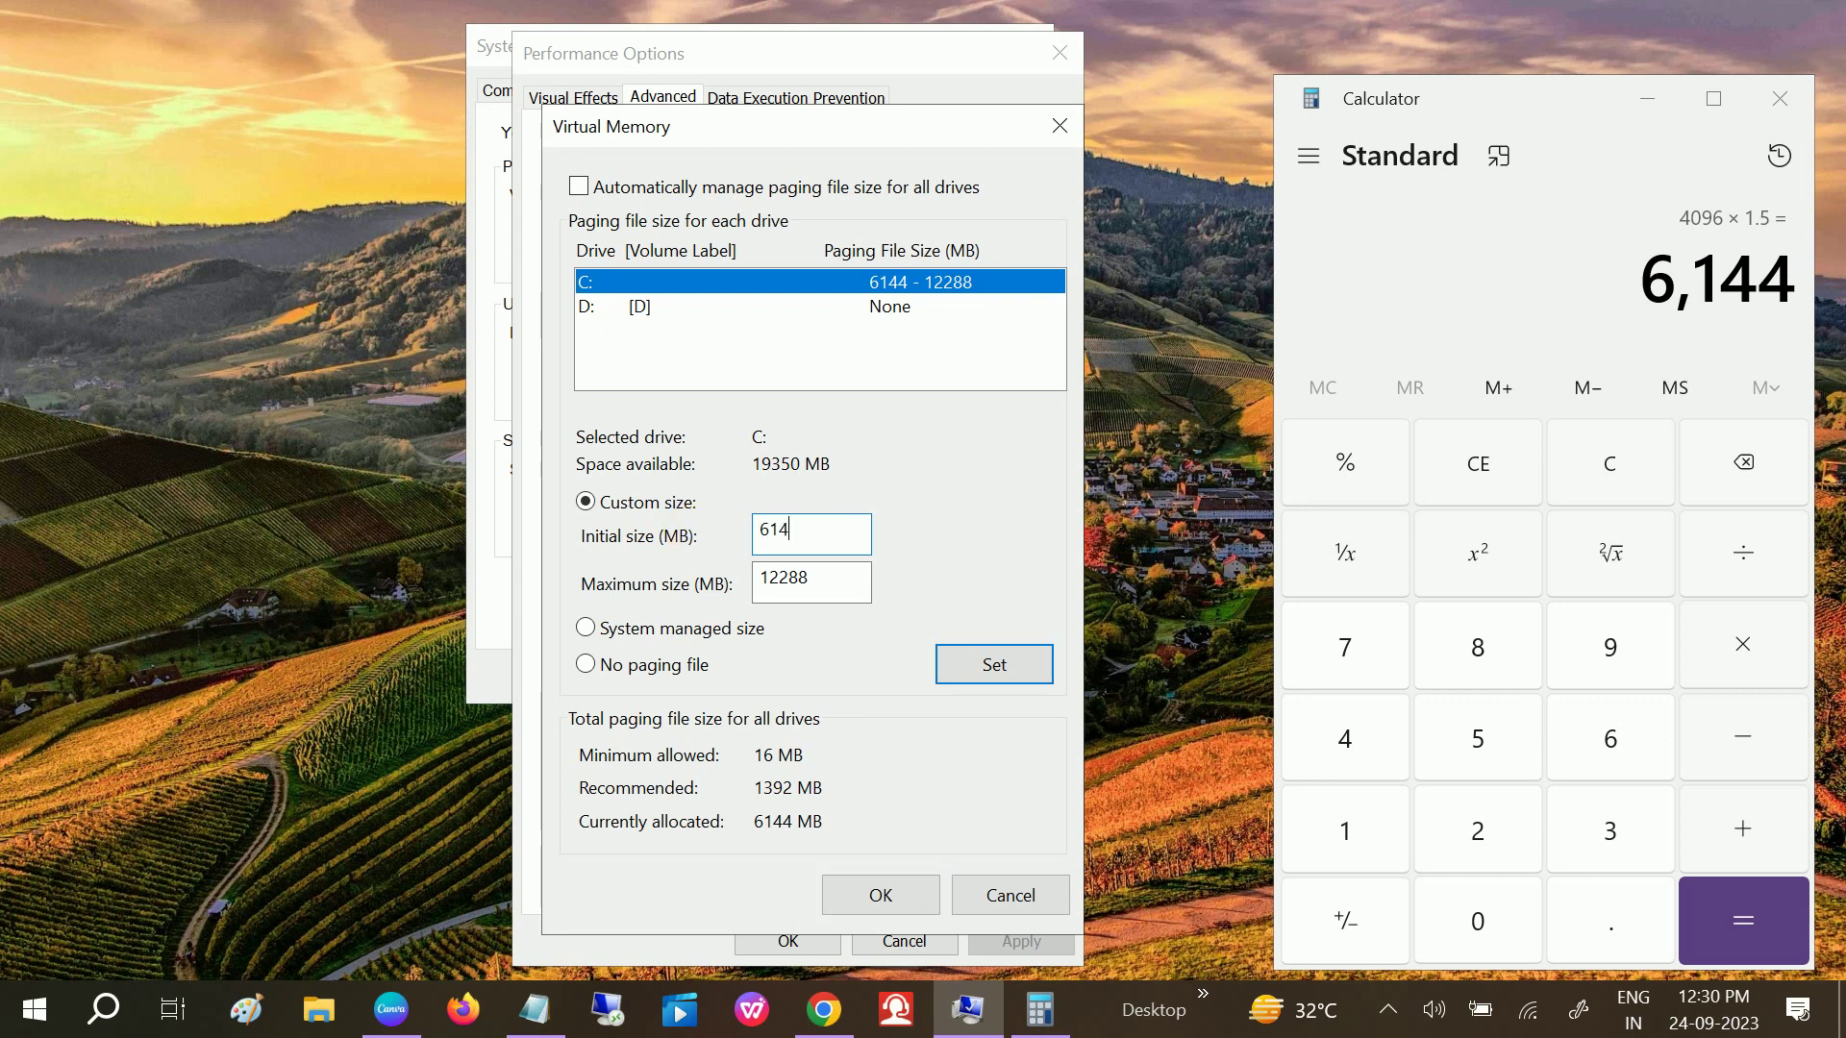
left_click(828, 596)
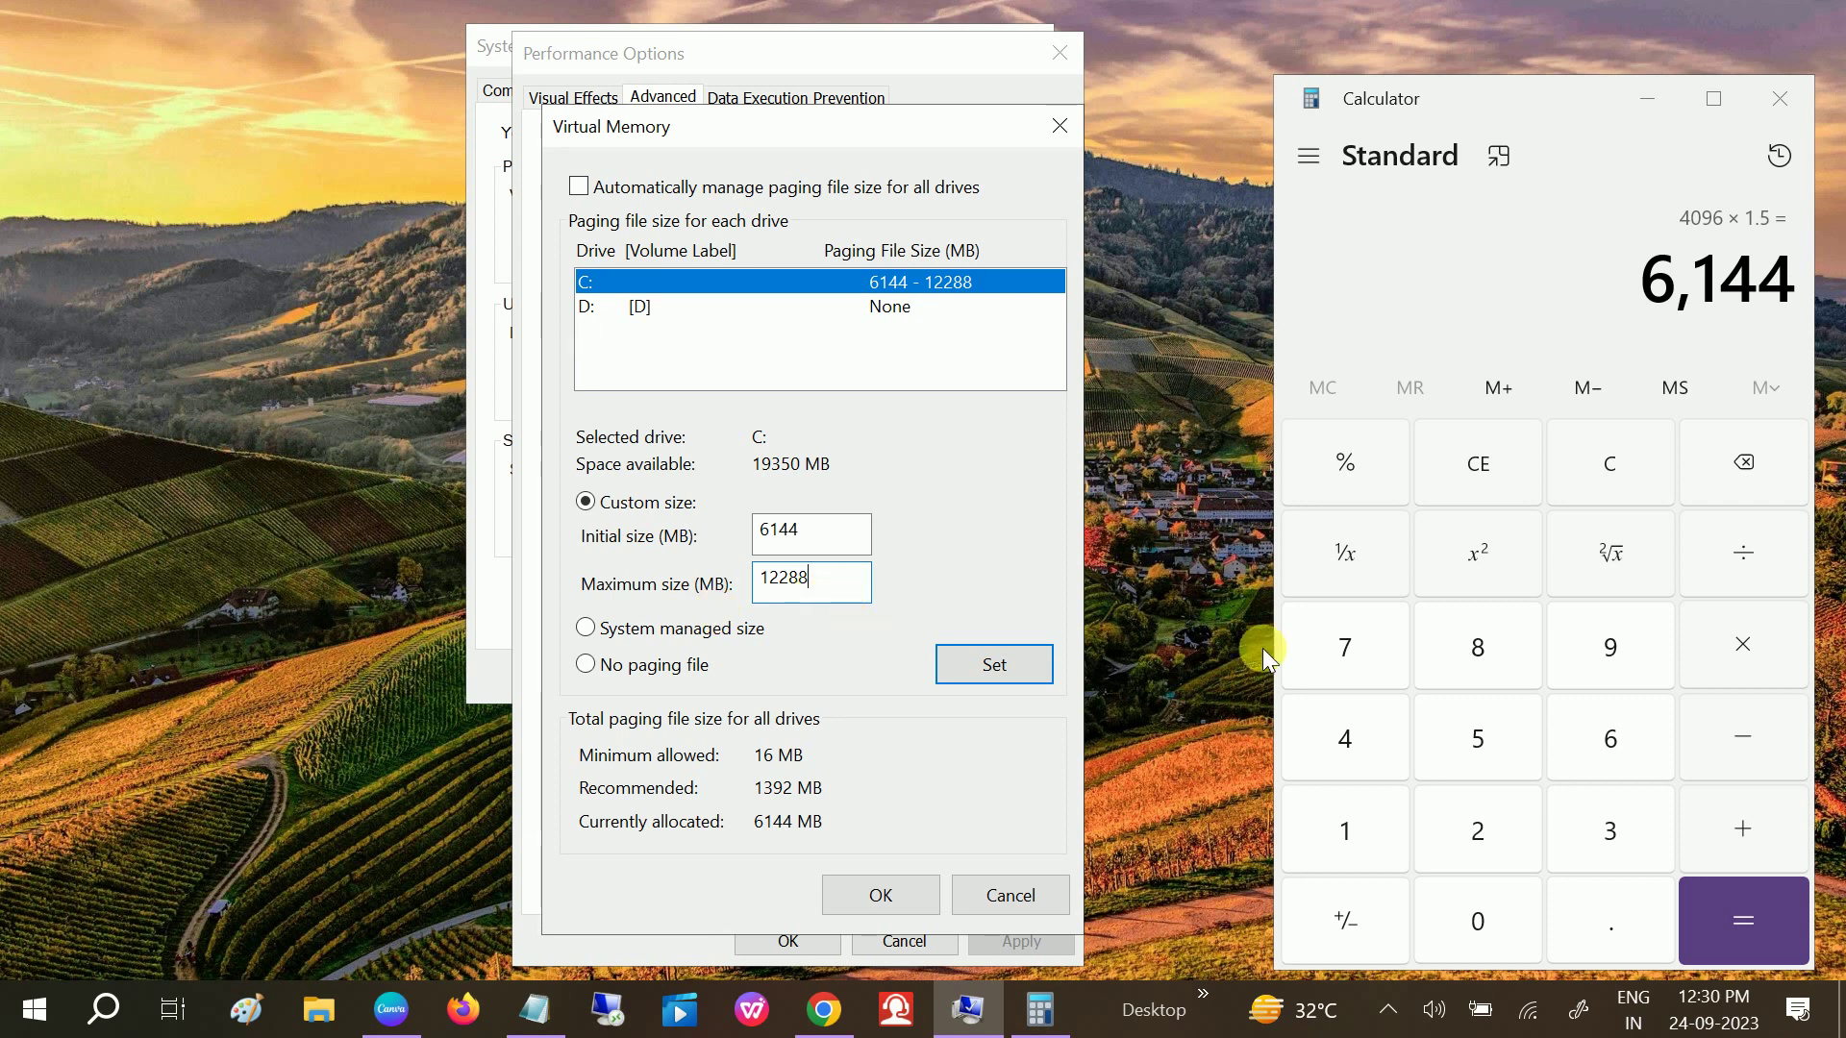
- Clear Calculator and compute 1024 × 4 = 4,096
left_click(1596, 466)
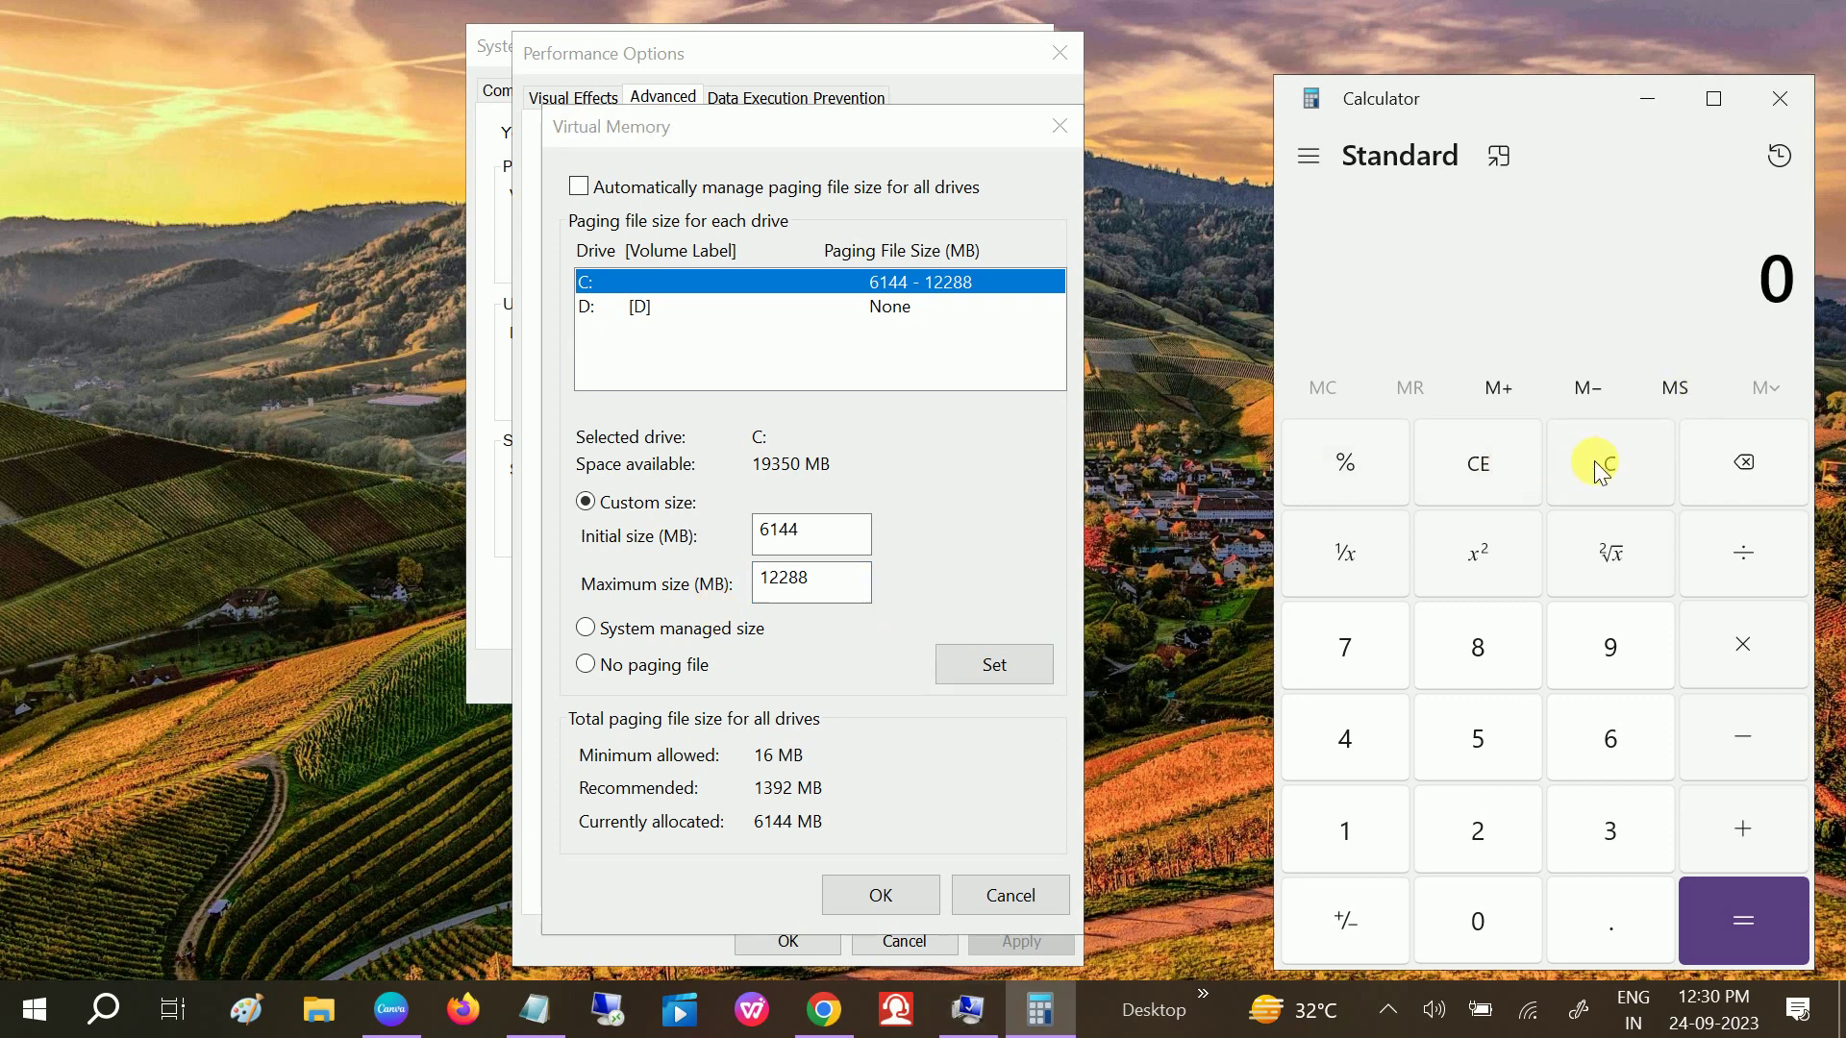
left_click(1334, 829)
left_click(1478, 908)
left_click(1489, 836)
left_click(1354, 748)
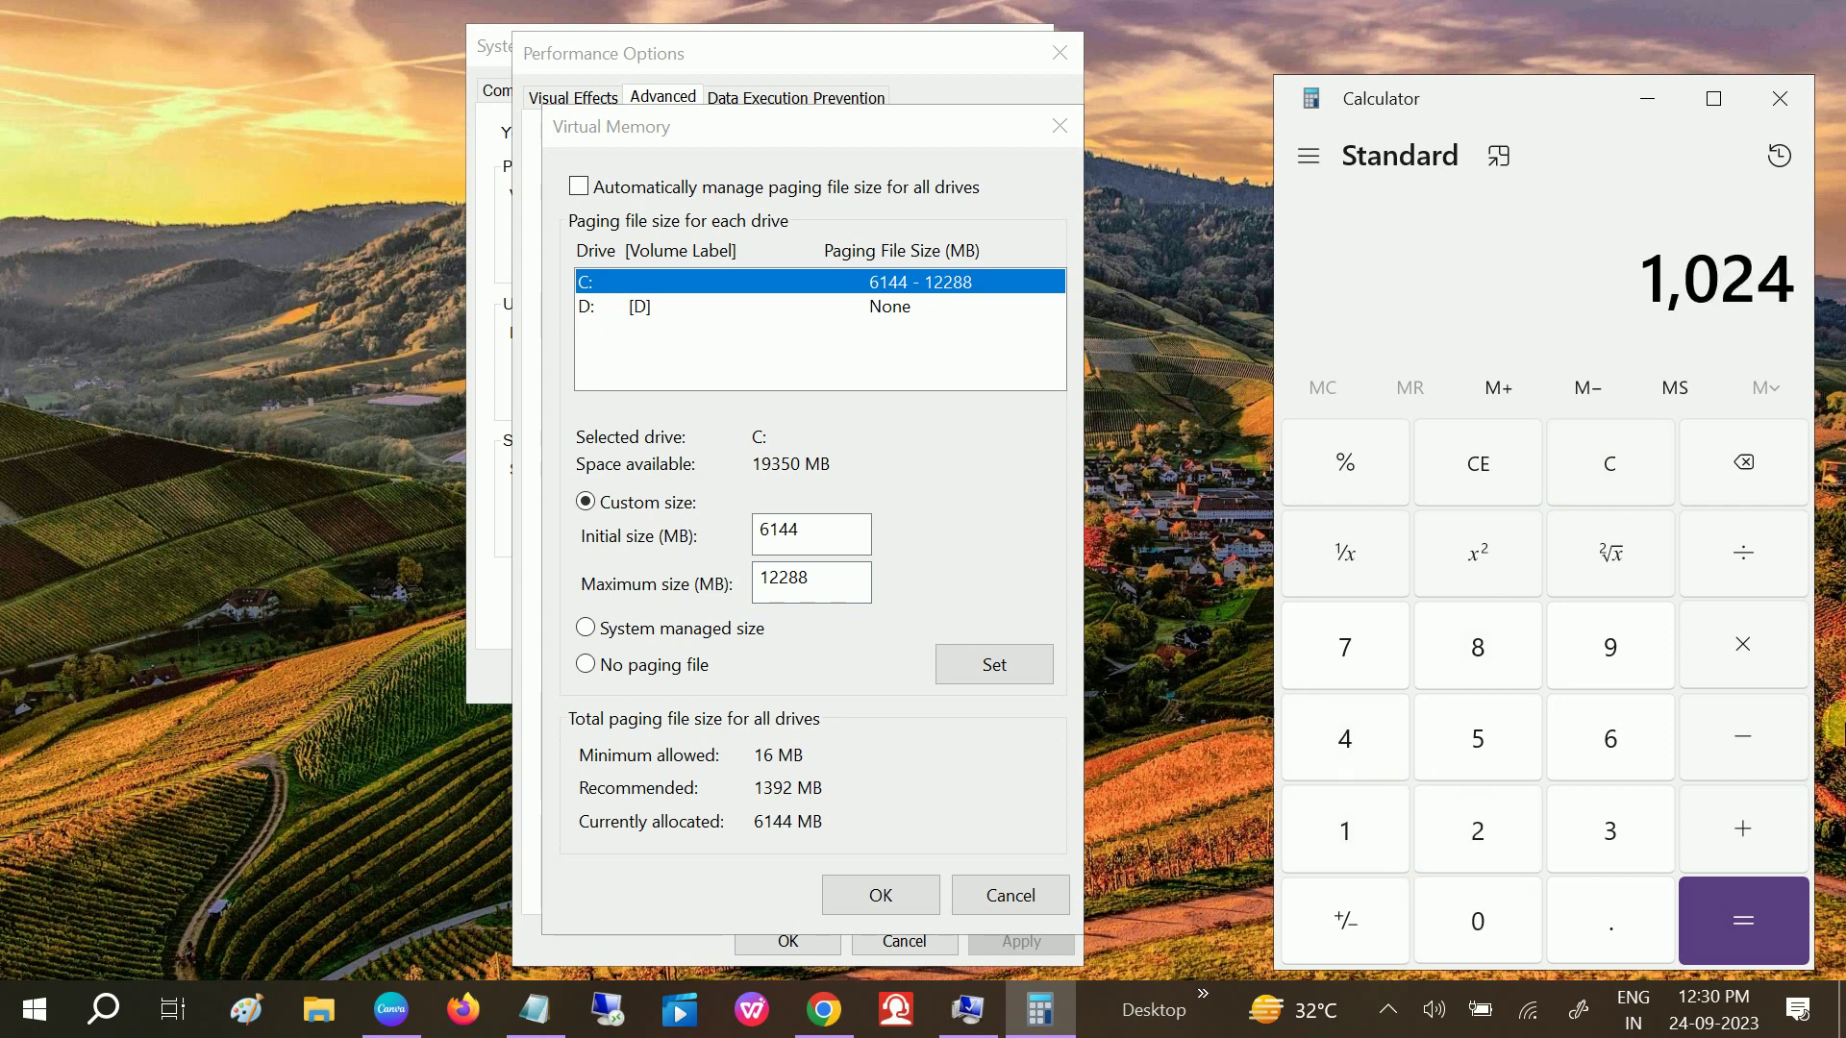
left_click(1730, 660)
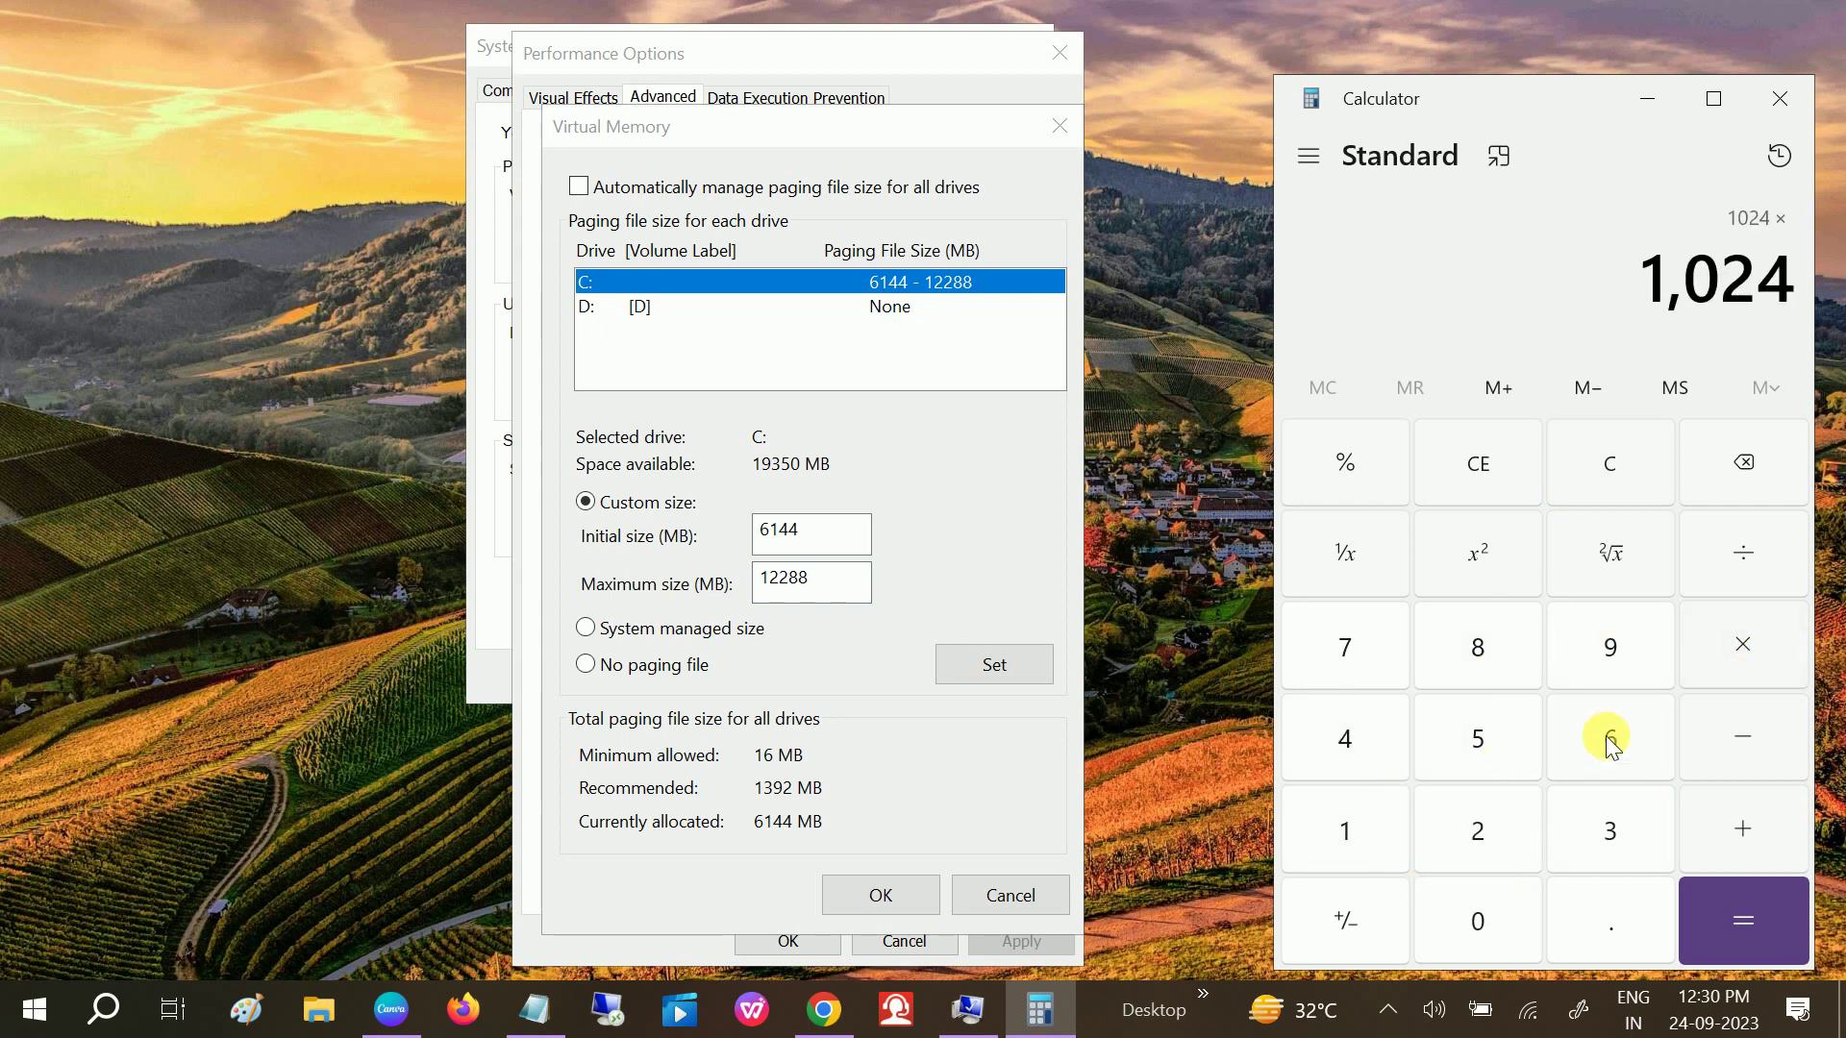
left_click(1352, 736)
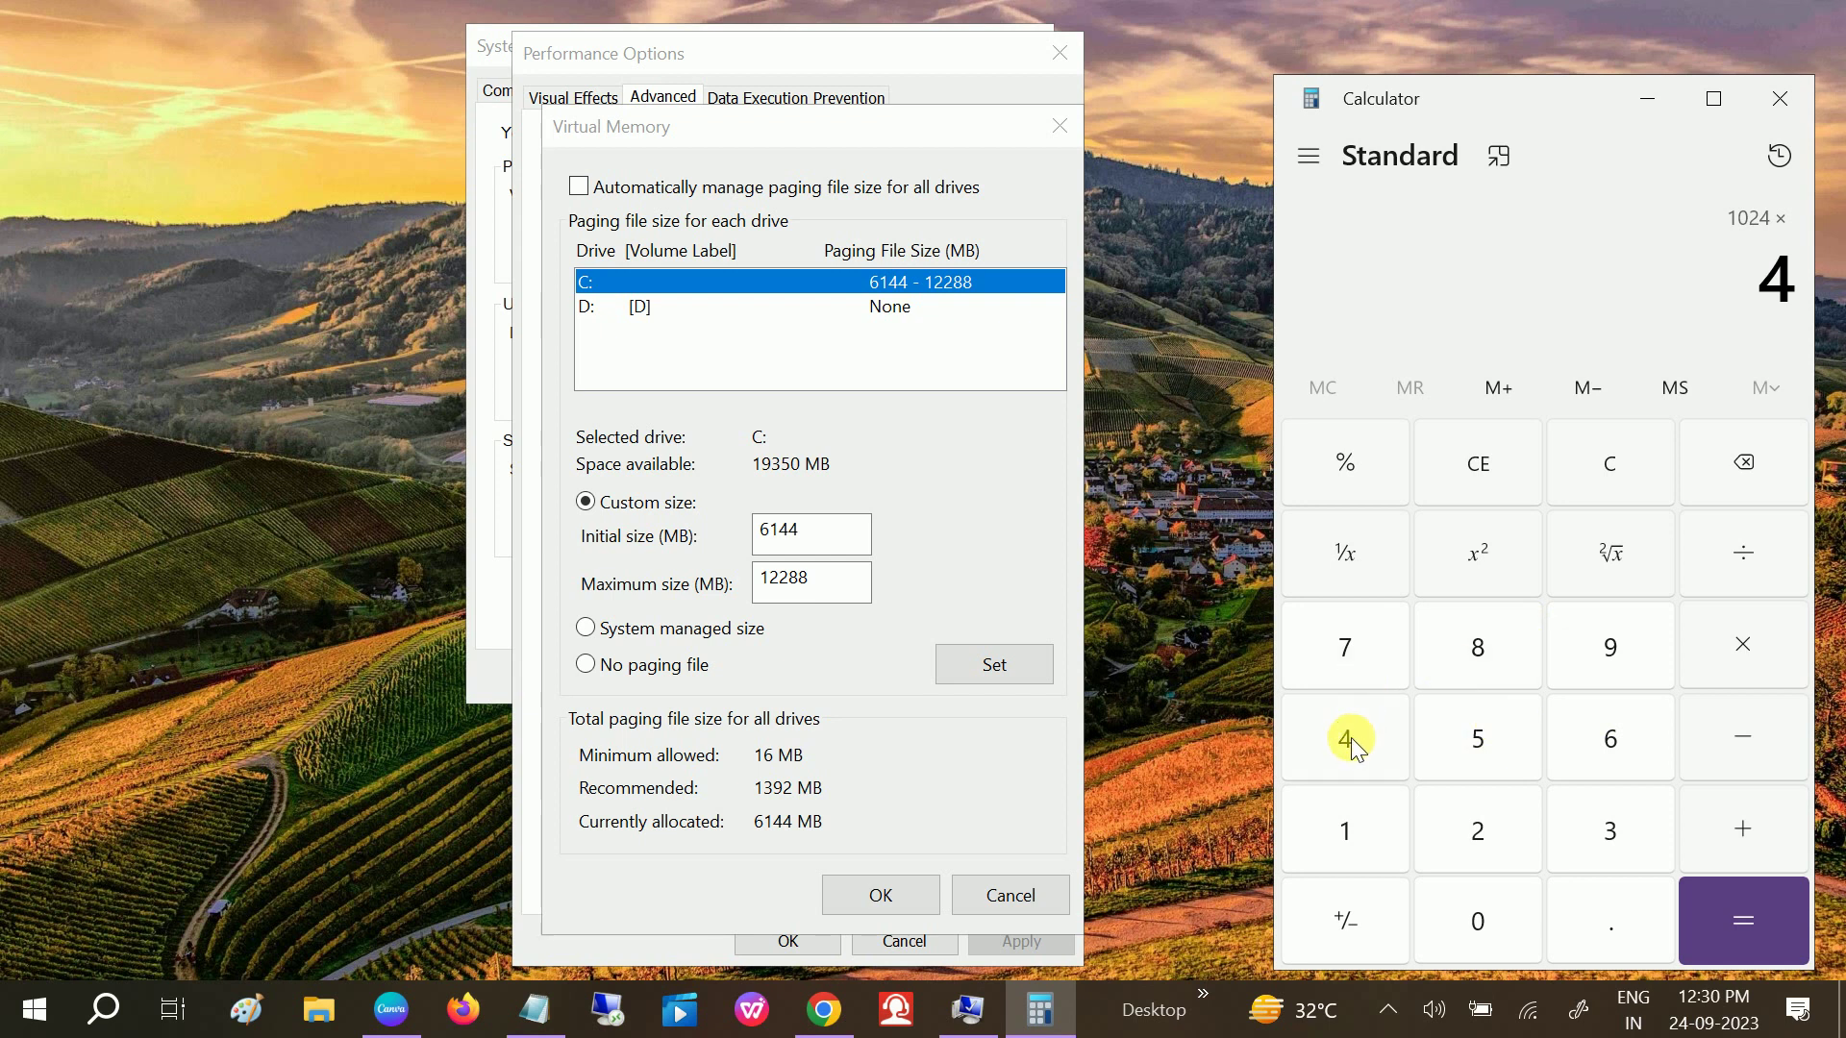
left_click(1698, 892)
- Multiply 4,096 by 3 to get 12,288, then apply C:'s 12288 MB maximum with Set
left_click(1743, 669)
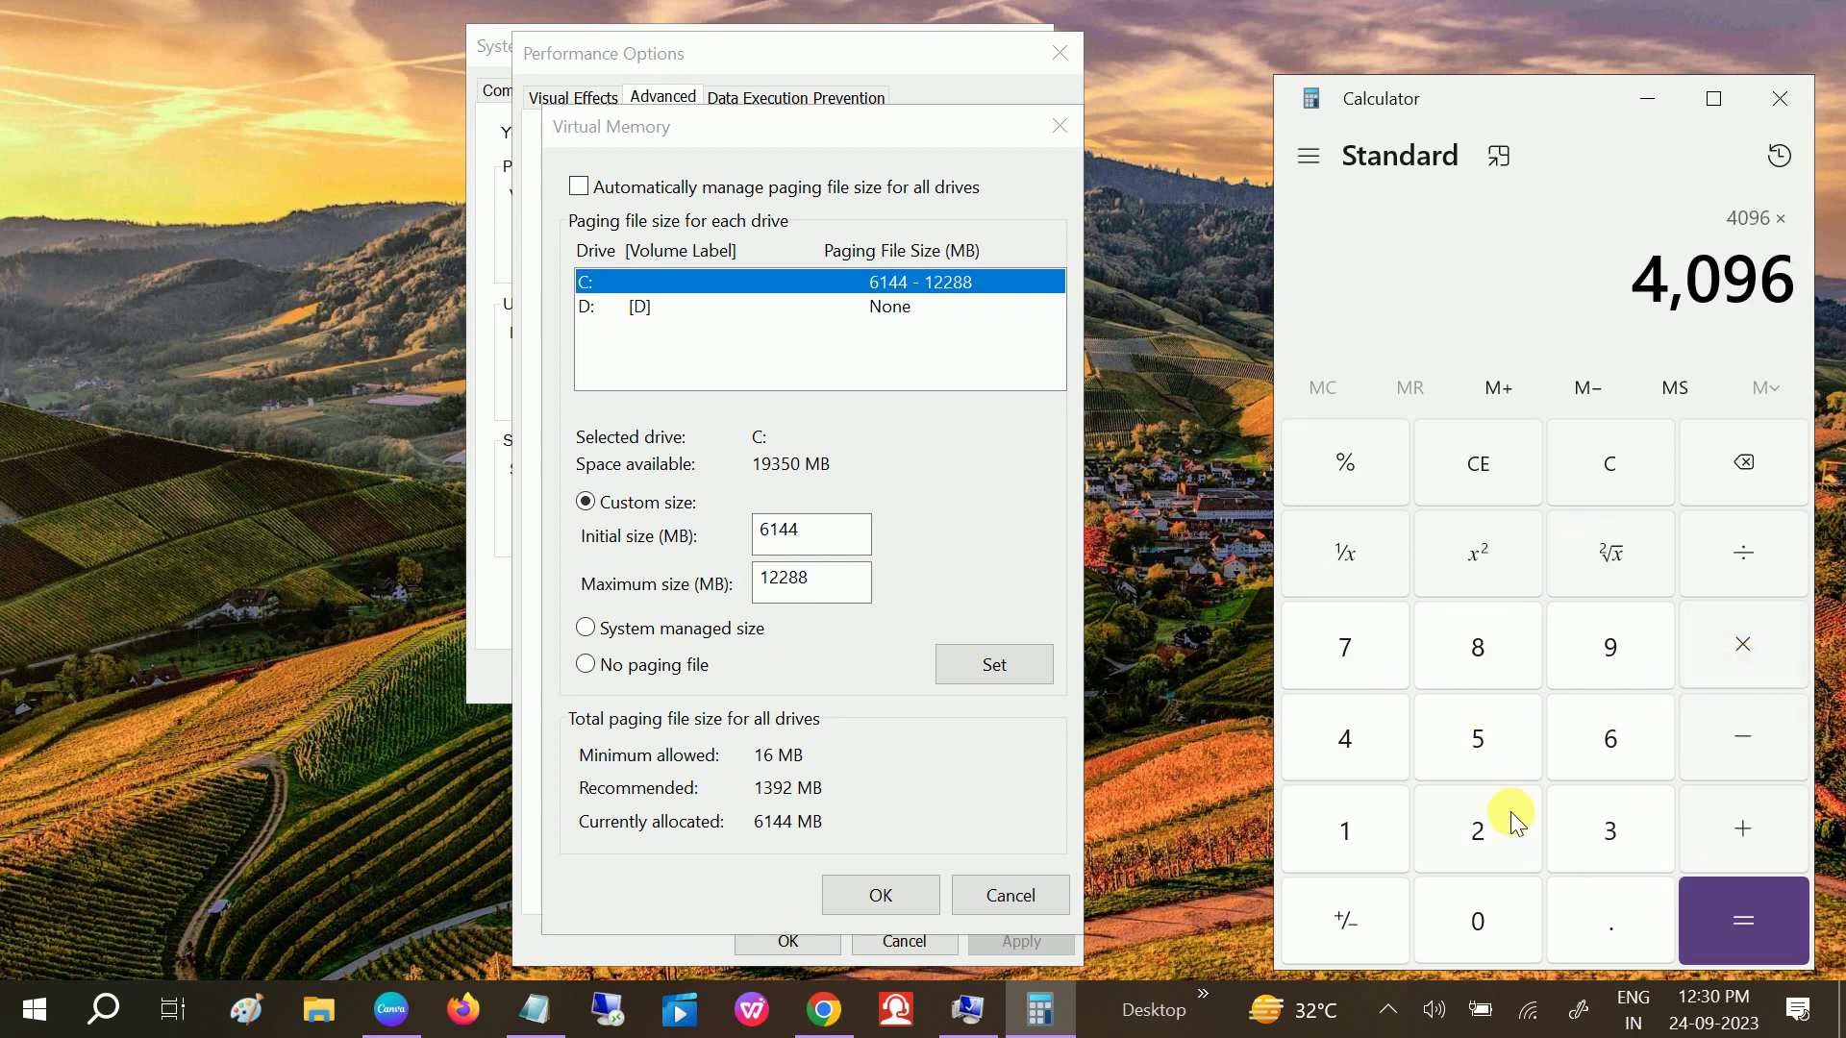
left_click(1615, 825)
left_click(1739, 902)
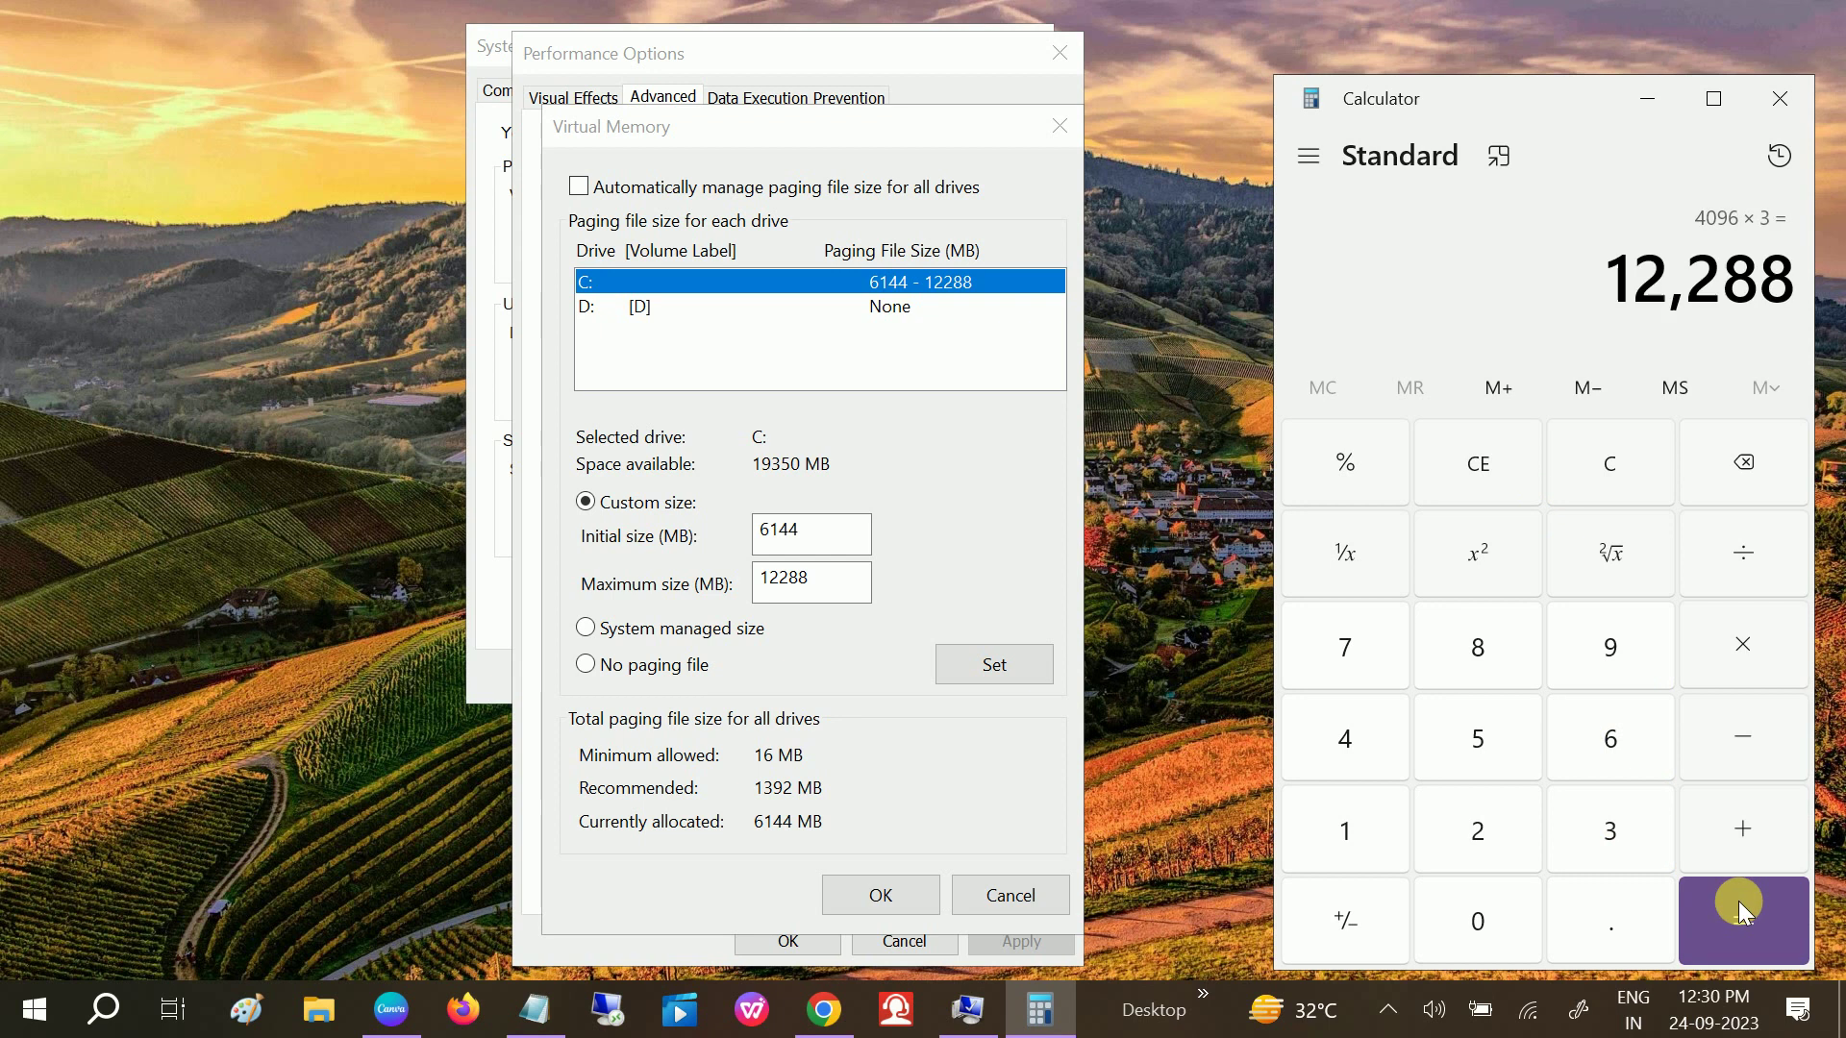
left_click_drag(1611, 289, 1794, 288)
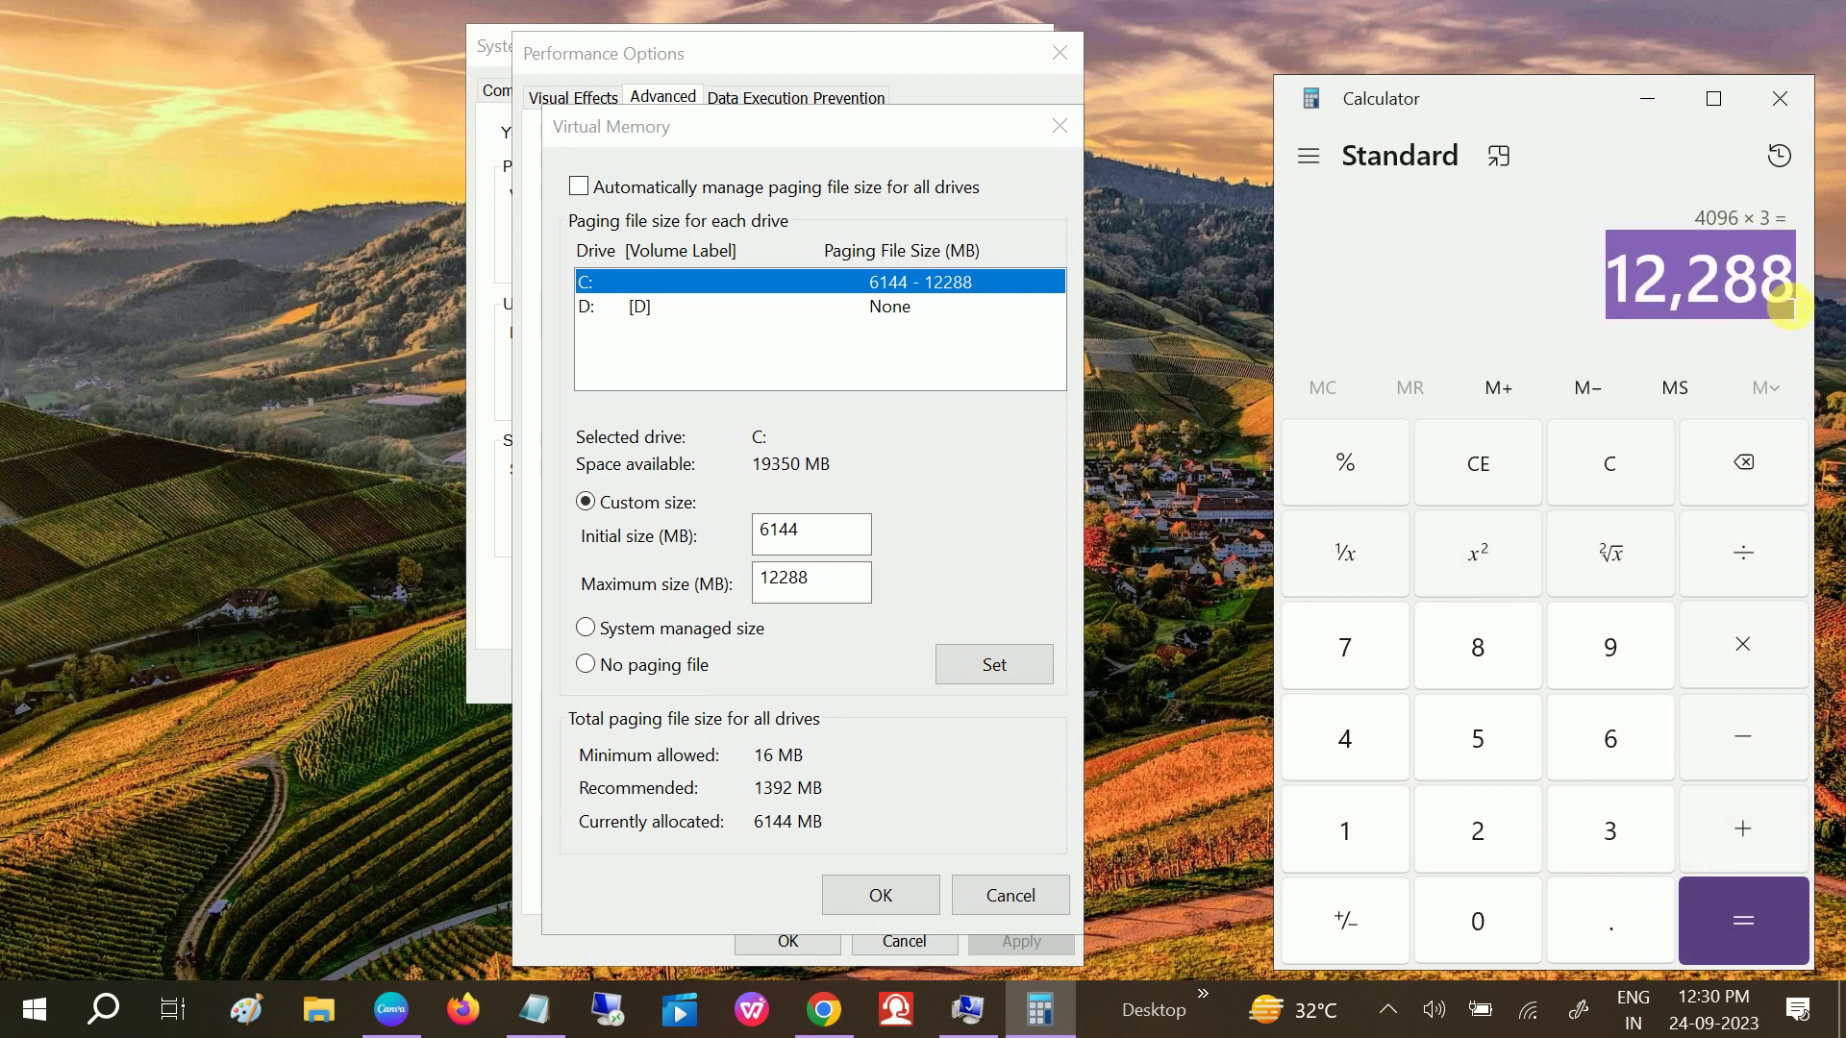
double_click(817, 581)
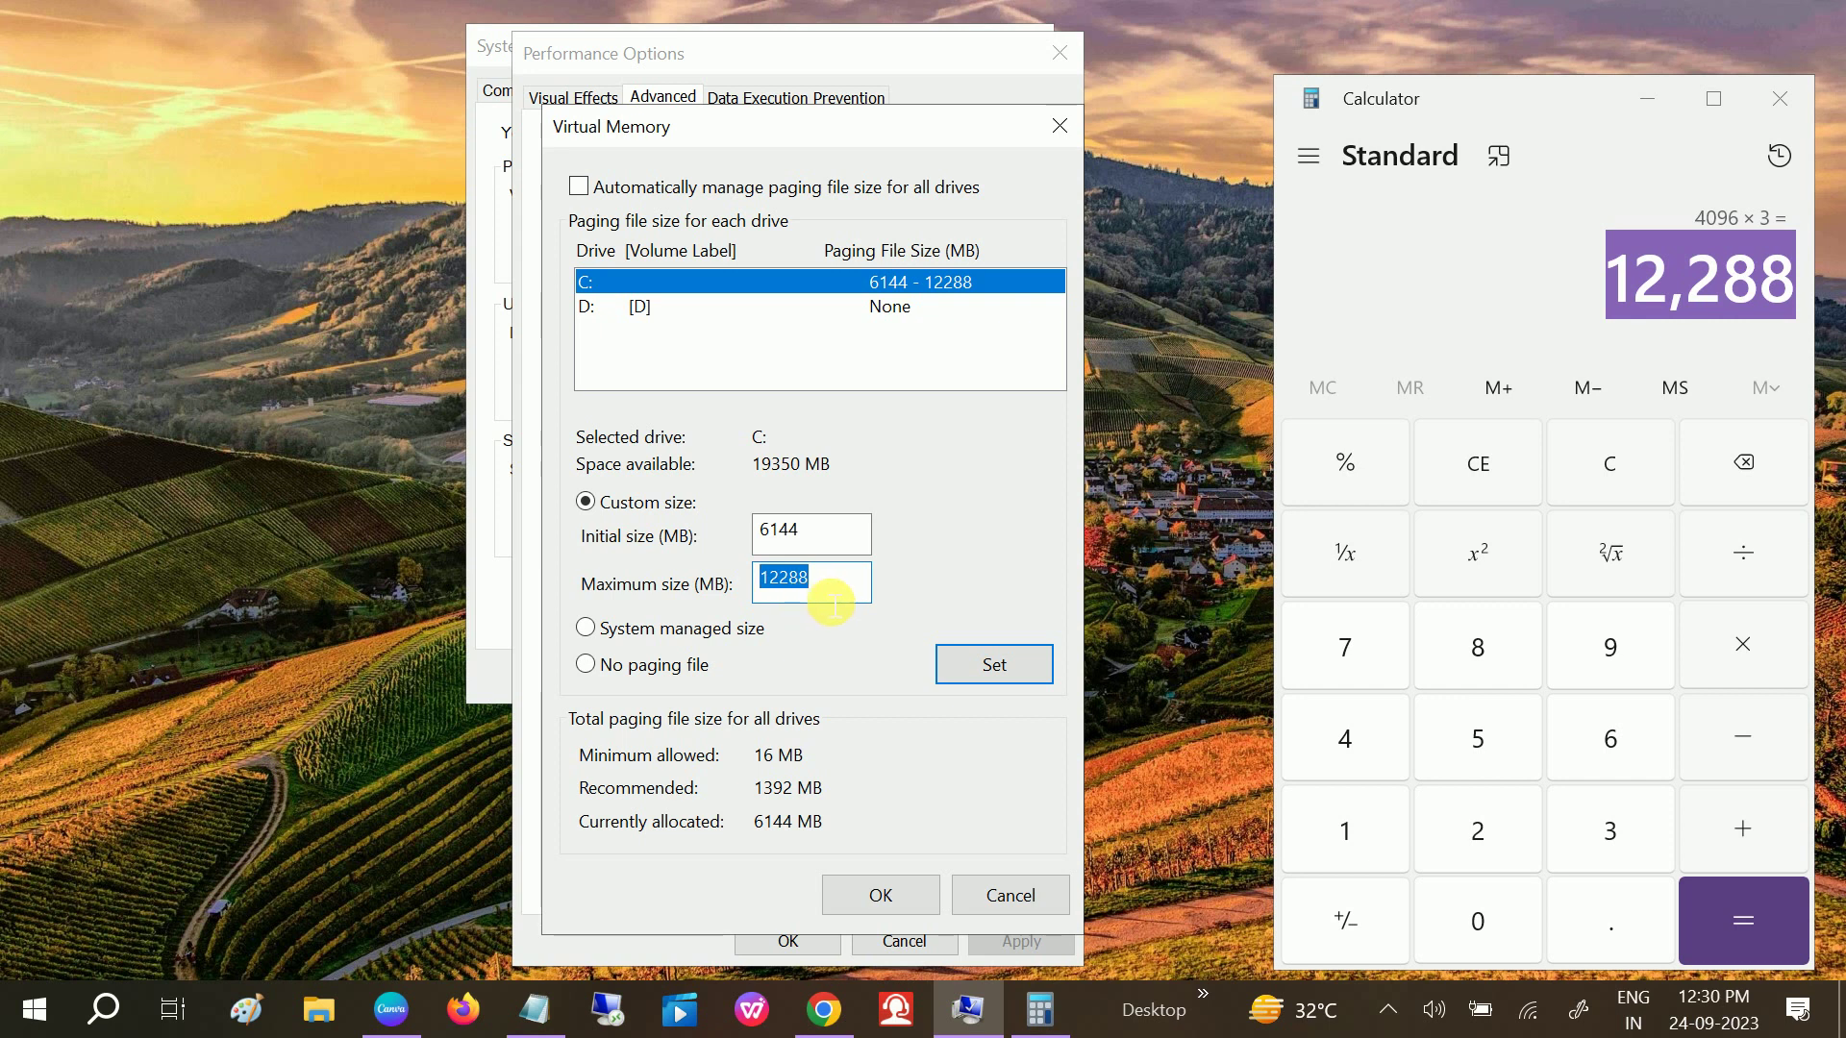
left_click(1052, 660)
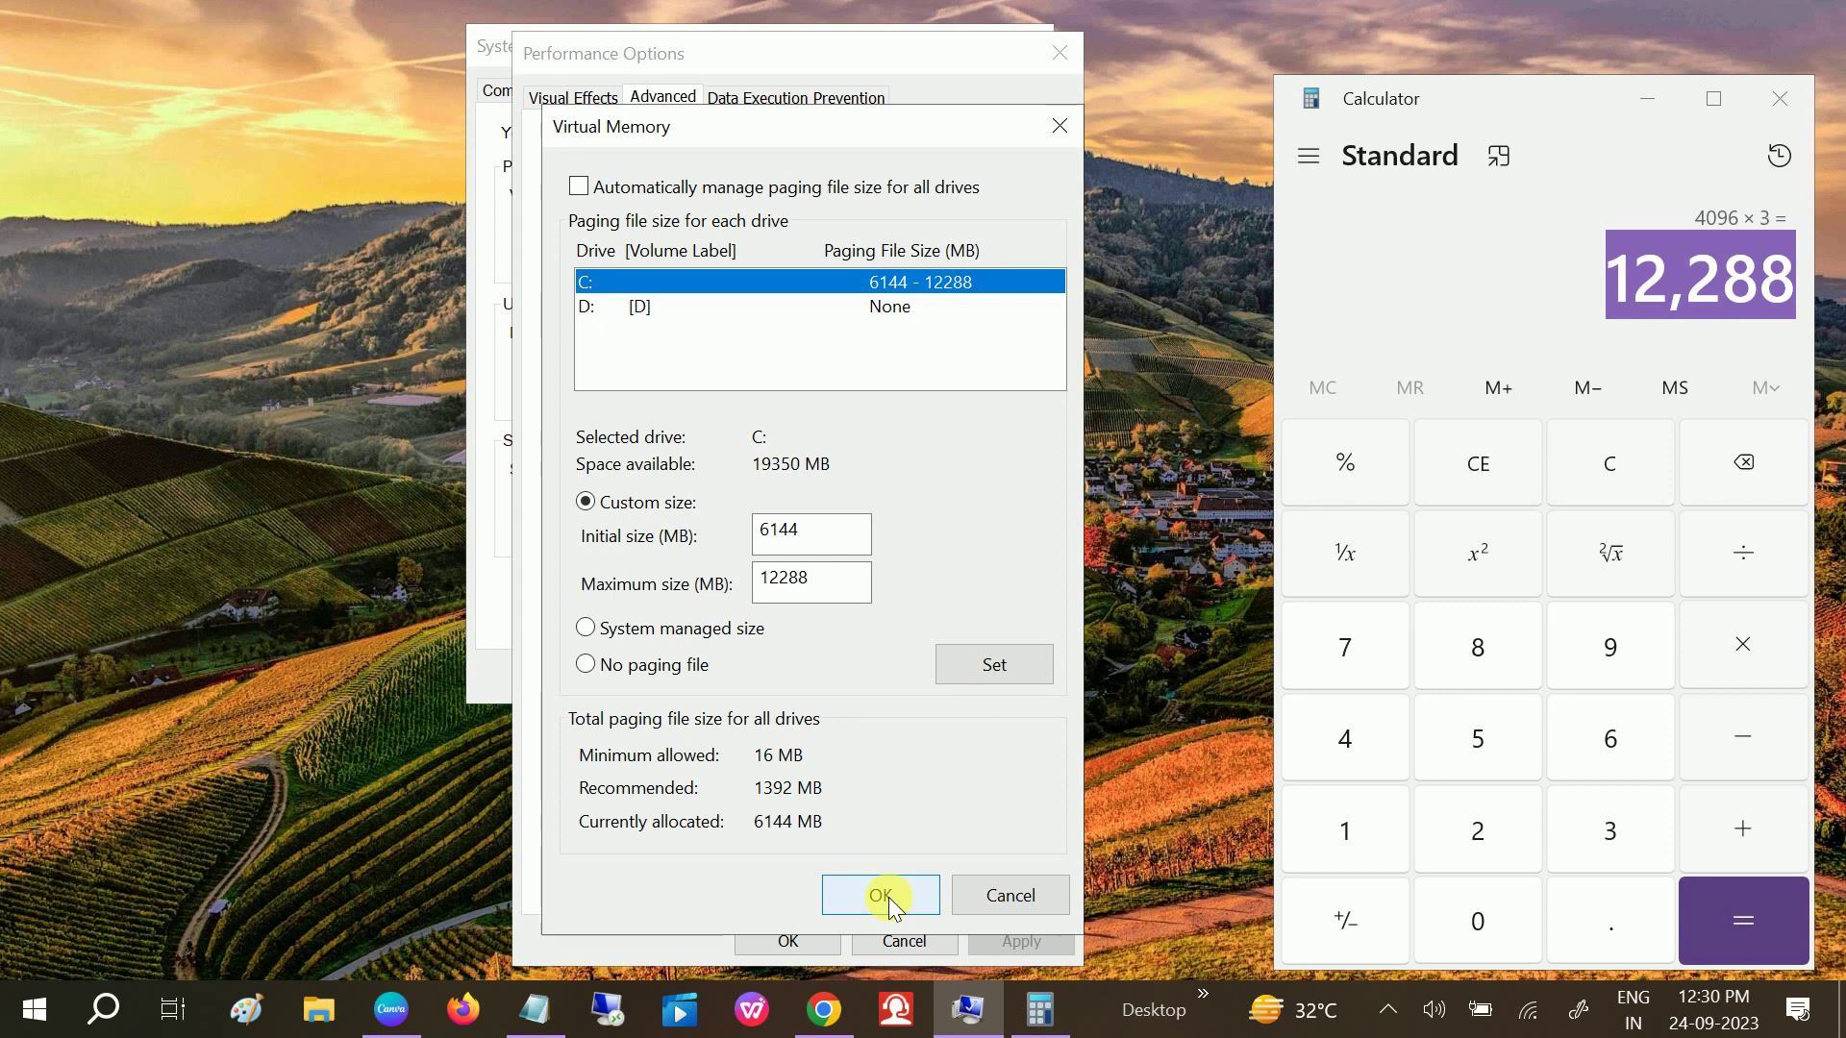
- Clear Calculator and compute 1024 × 8 = 8,192
left_click(1603, 469)
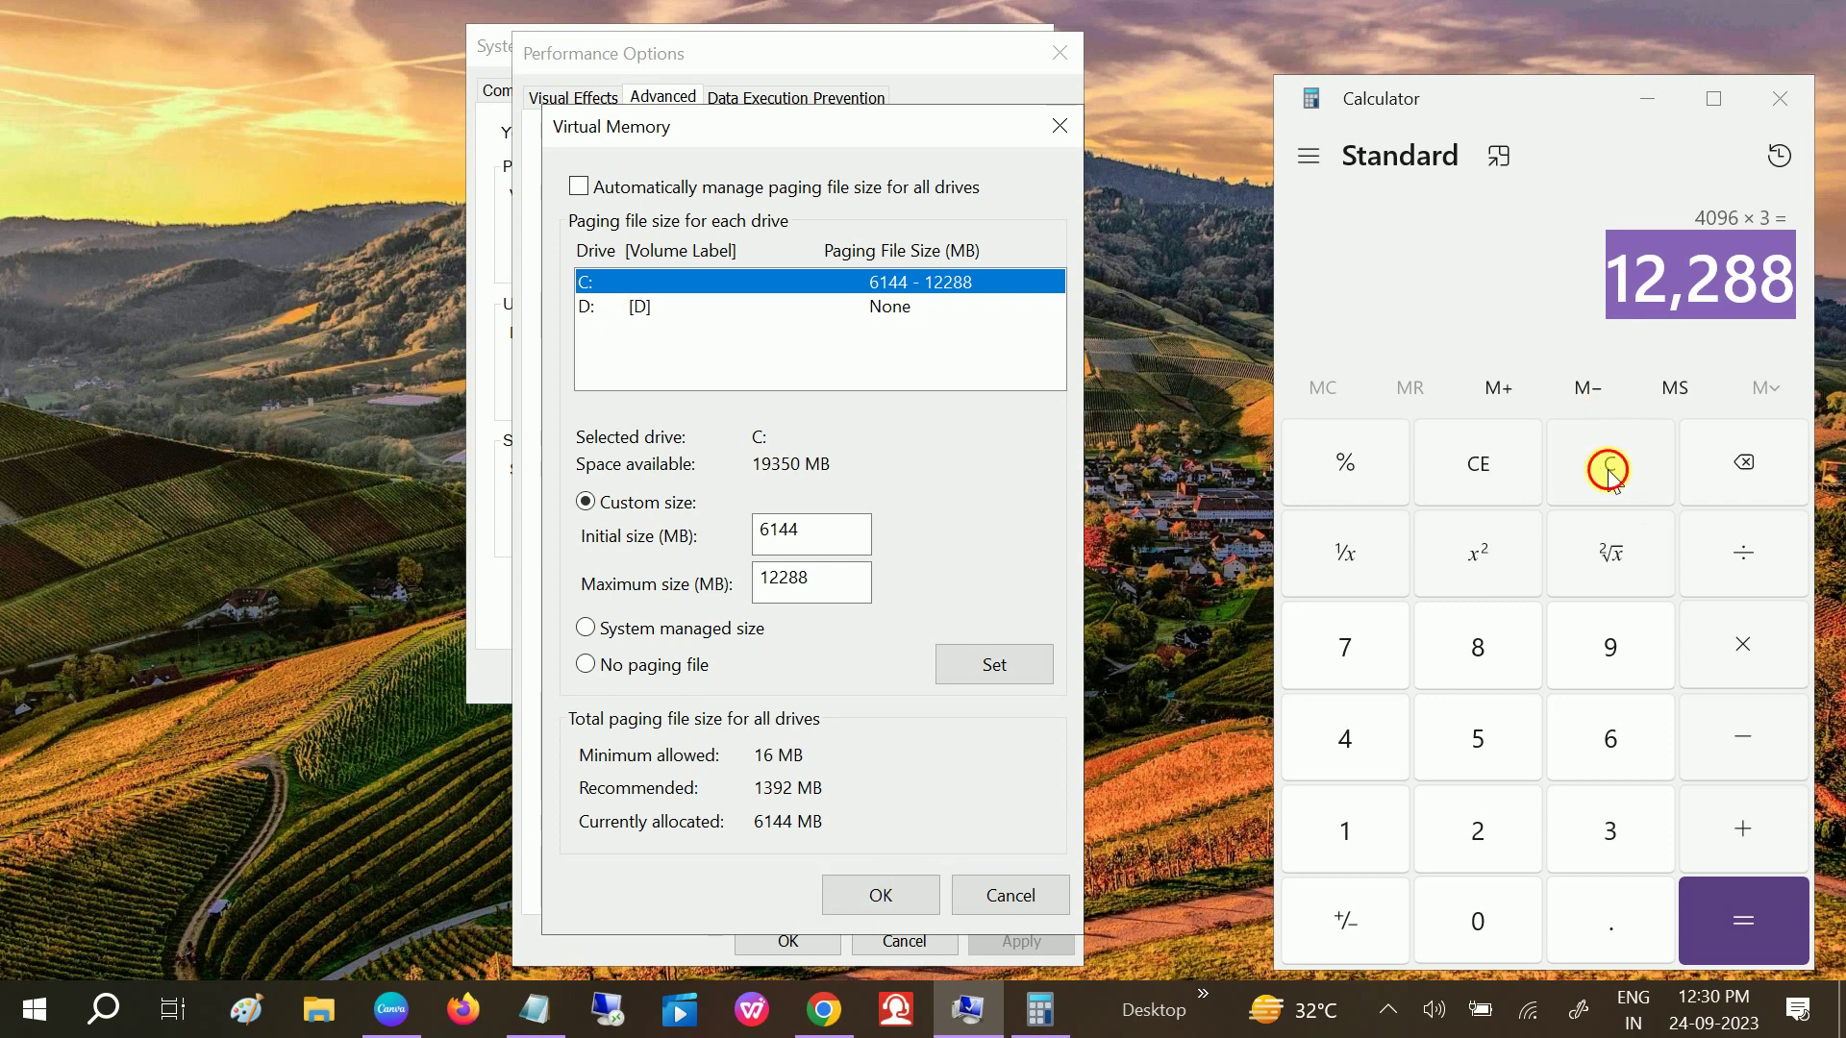
left_click(1344, 833)
left_click(1481, 913)
left_click(1468, 803)
left_click(1366, 761)
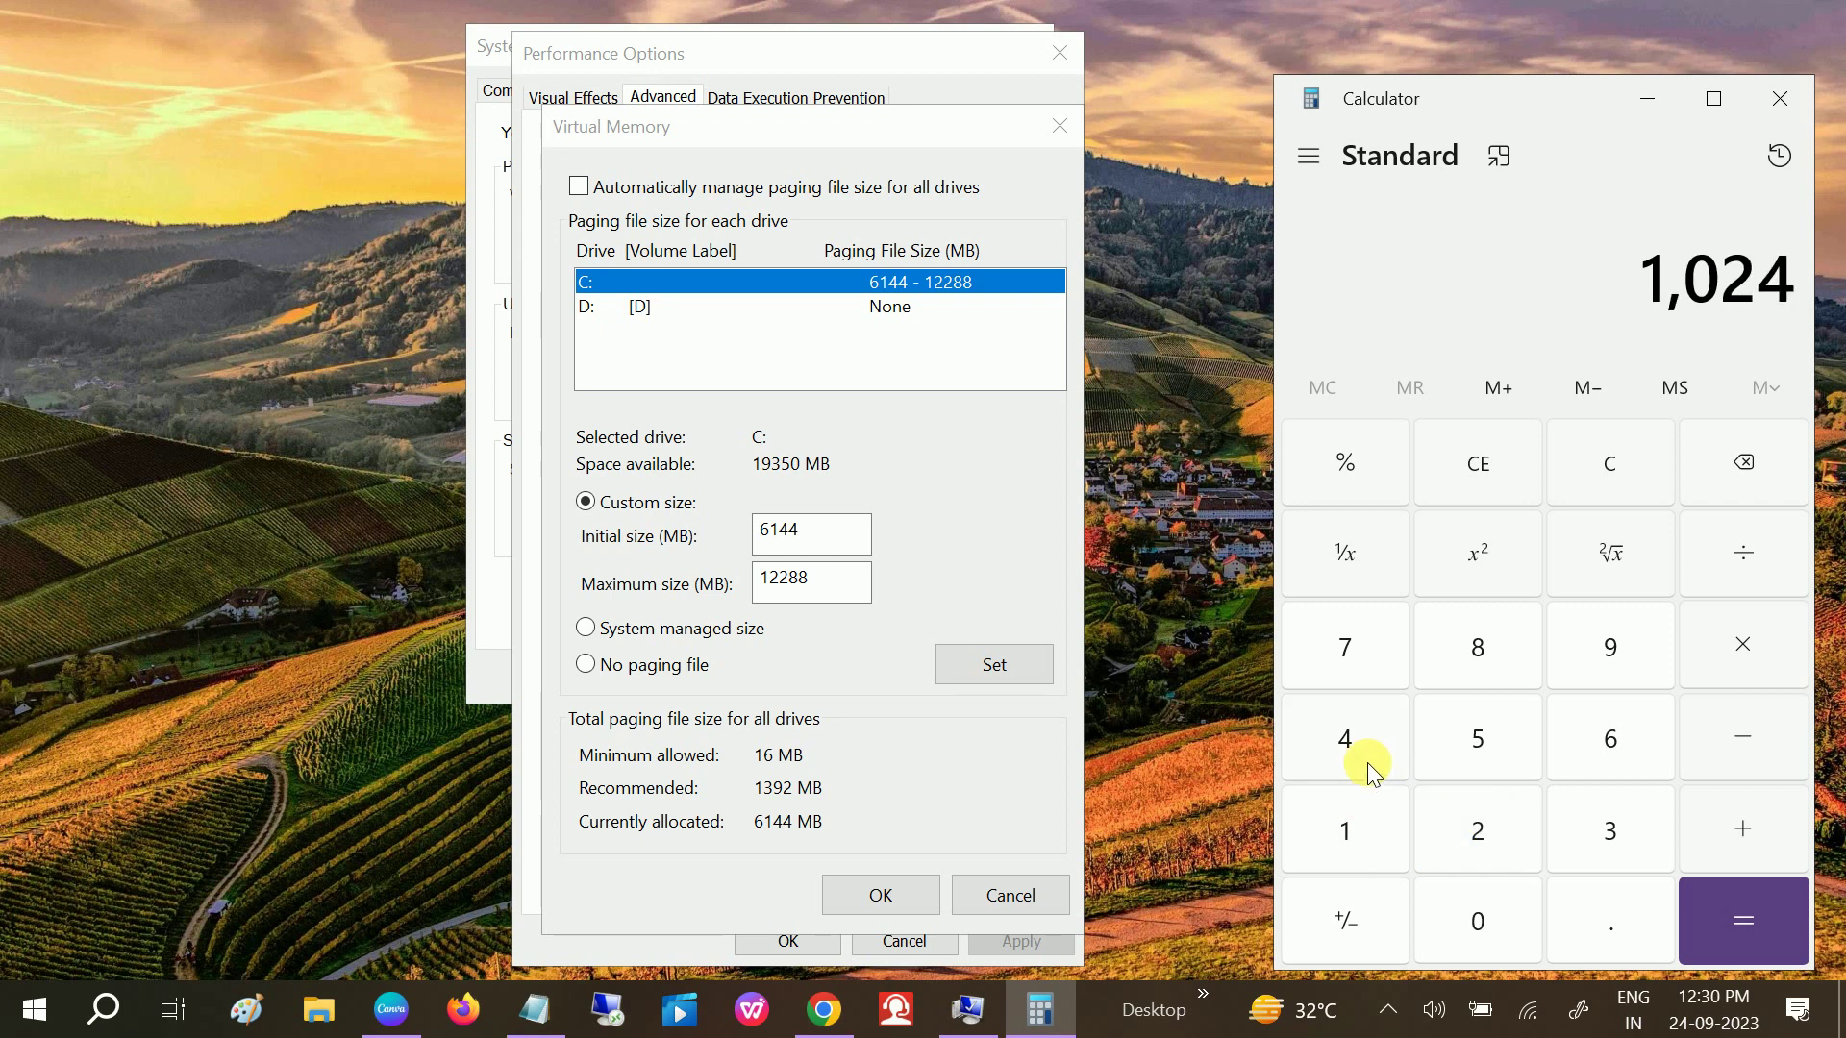
left_click(1738, 646)
left_click(1478, 644)
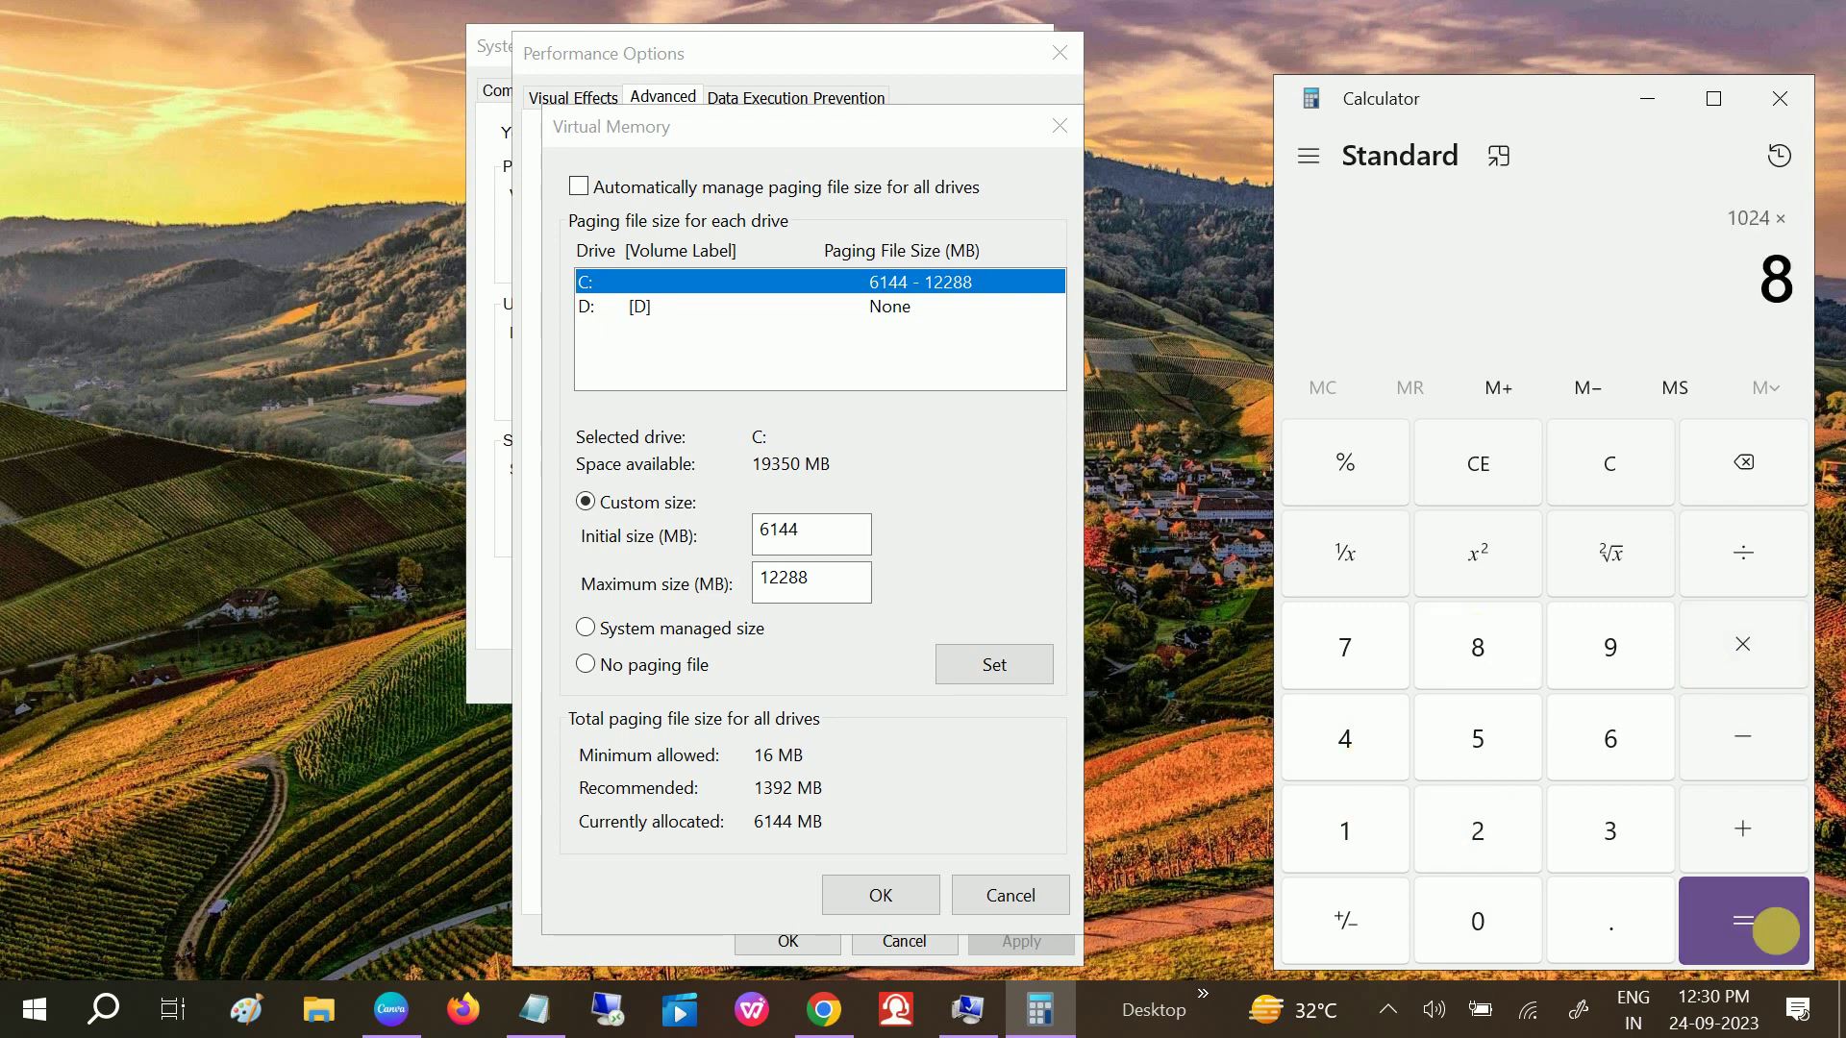
left_click(1756, 914)
- Multiply 8,192 by 1.5 to get 12,288, and select C:'s 6144 initial size
left_click(1766, 647)
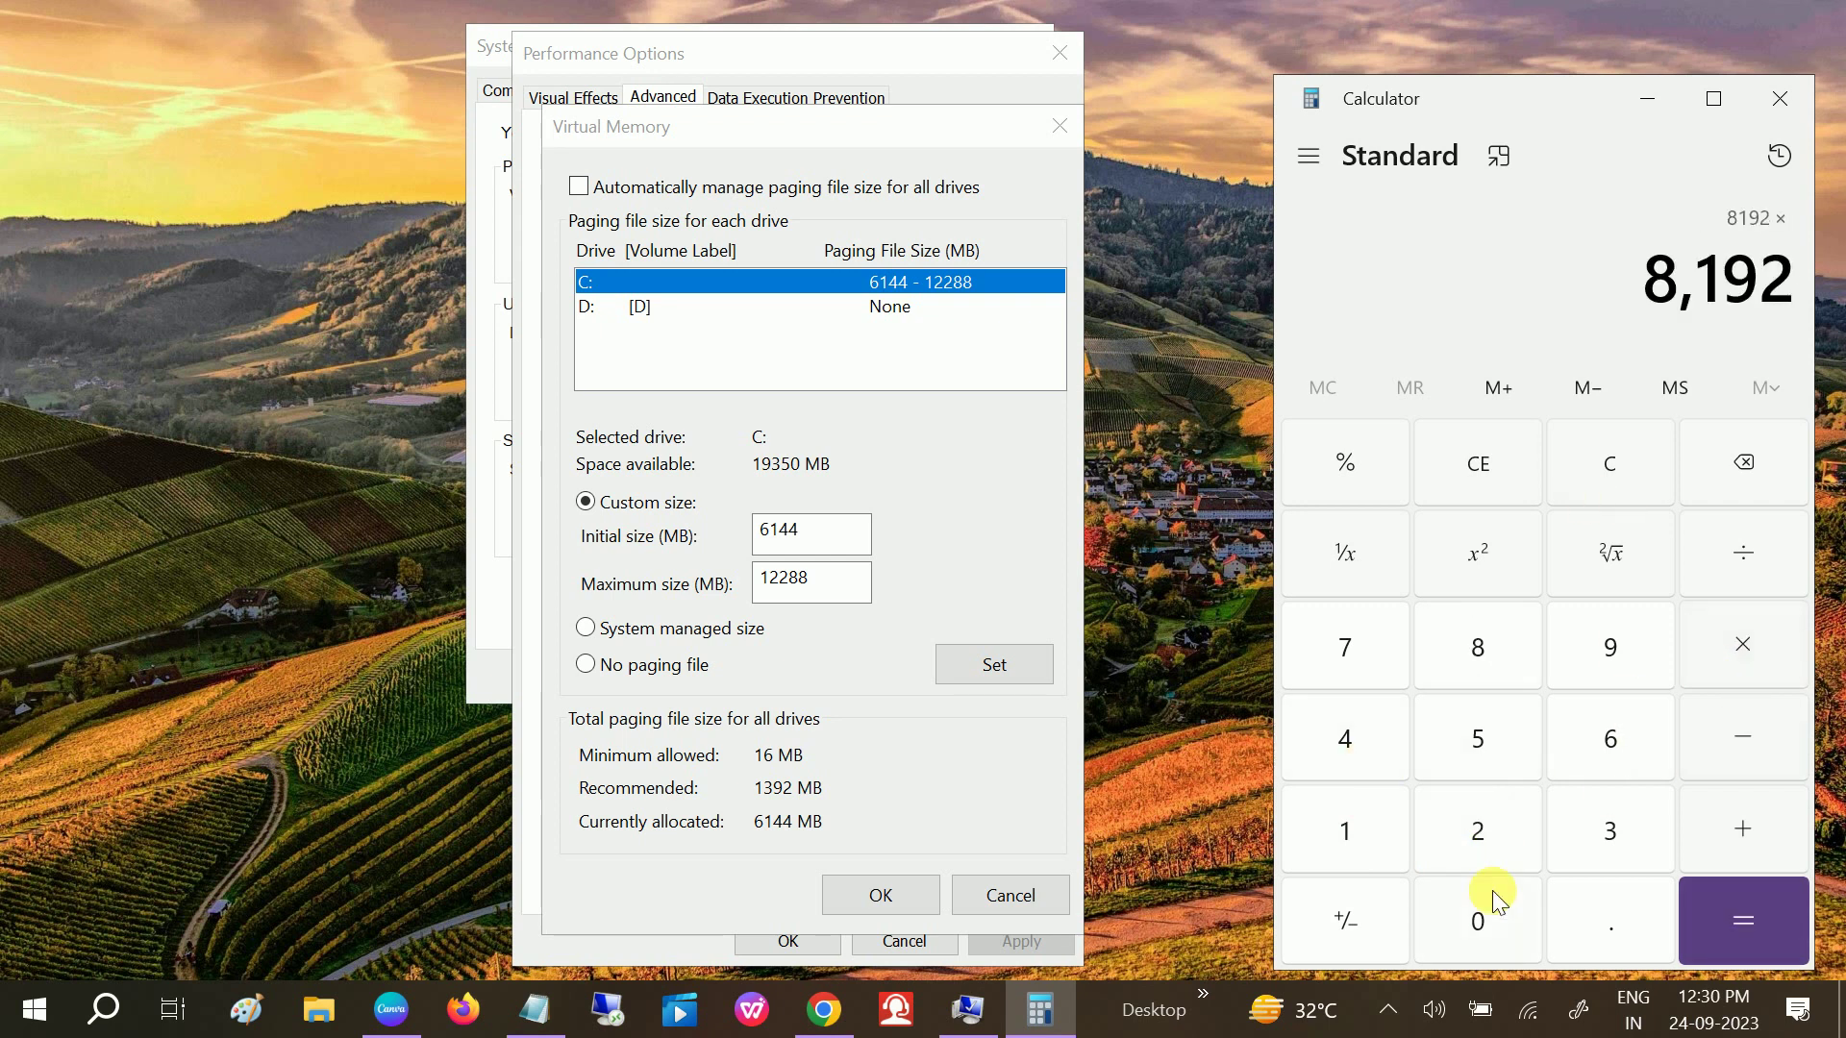
left_click(1343, 833)
left_click(1592, 925)
left_click(1472, 739)
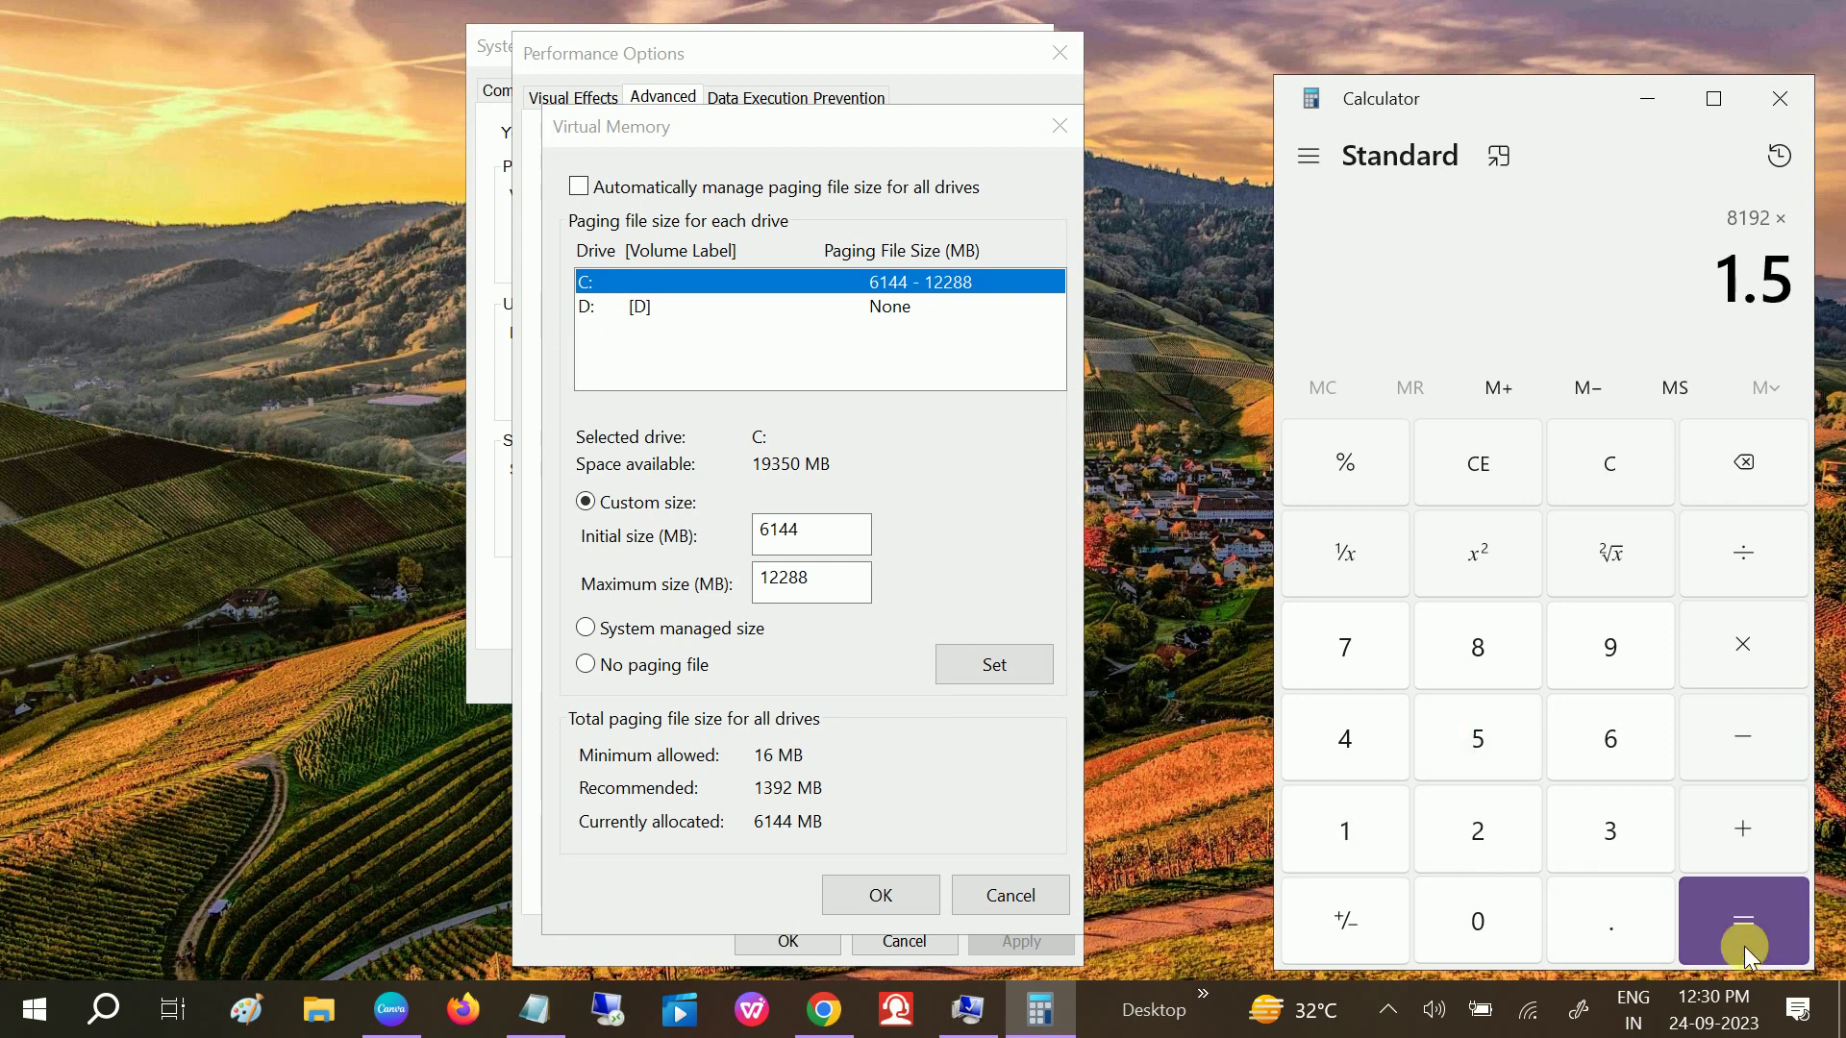
left_click(1735, 918)
left_click_drag(1613, 289, 1798, 300)
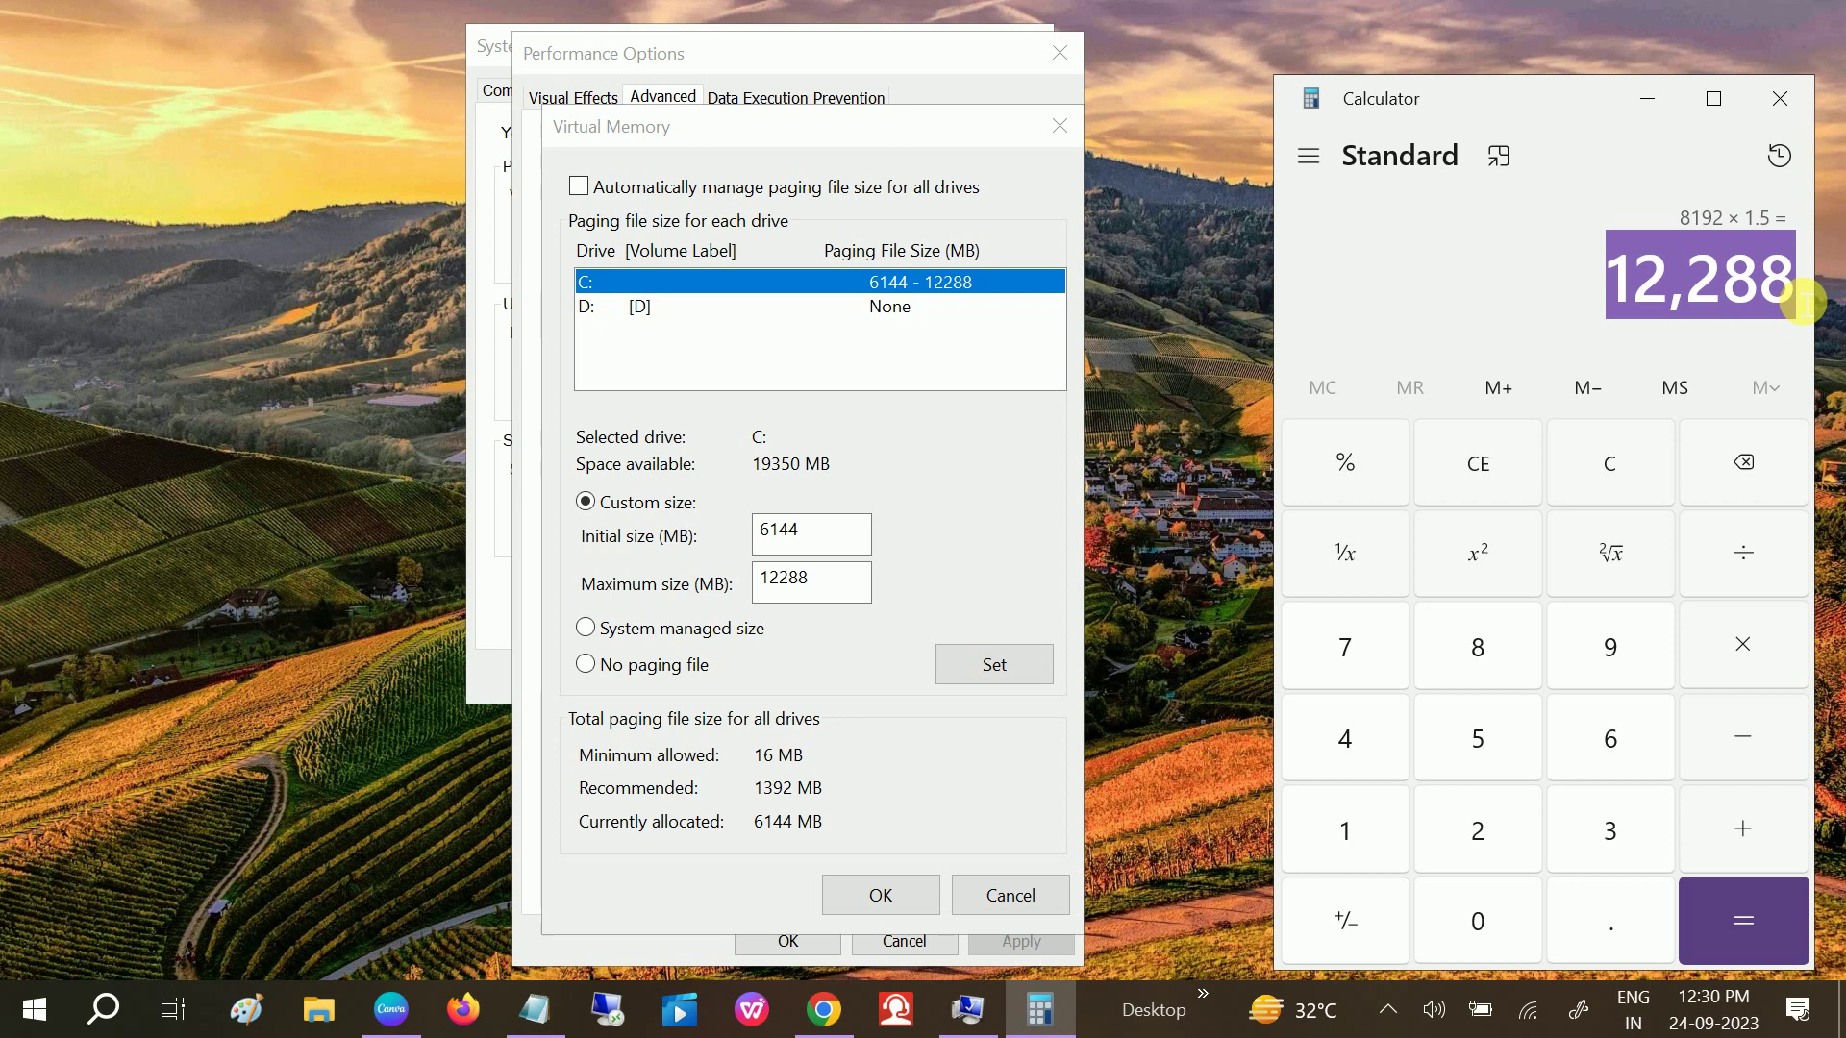
left_click_drag(834, 546, 731, 553)
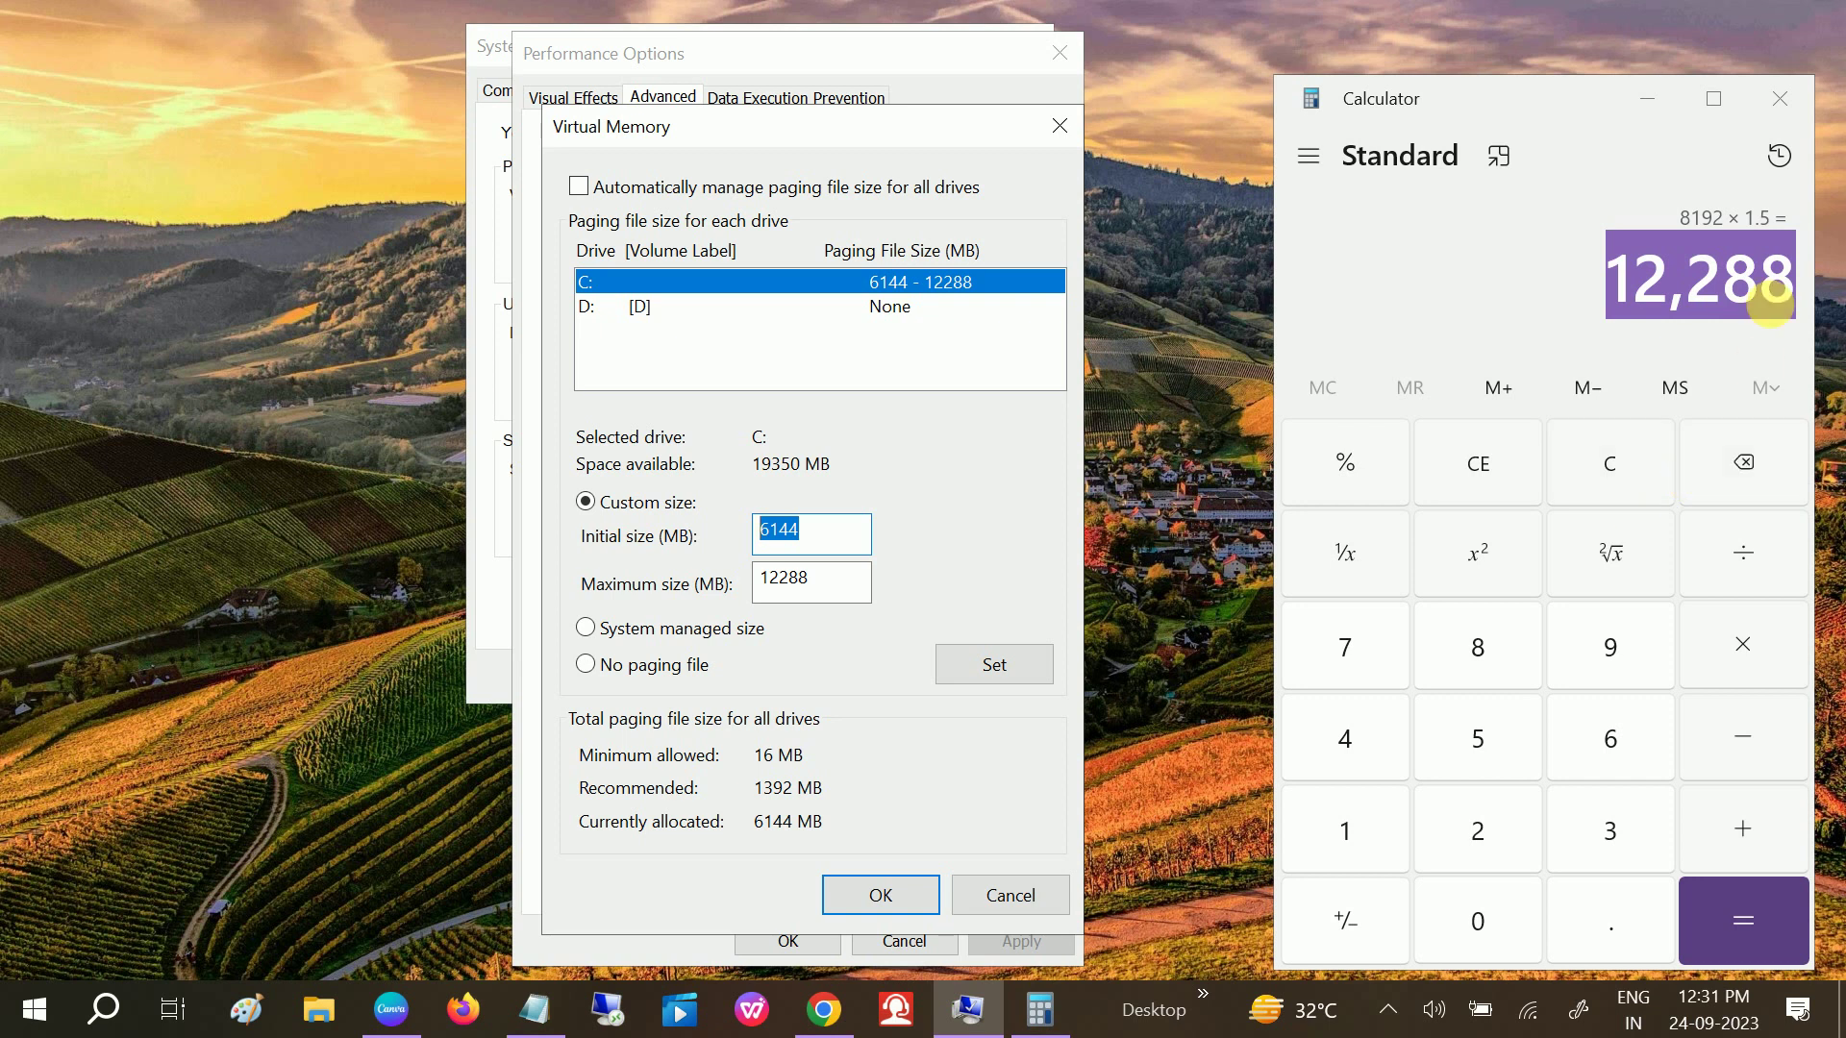
- Clear Calculator again and recompute 1024 × 8 = 8,192
left_click(1792, 317)
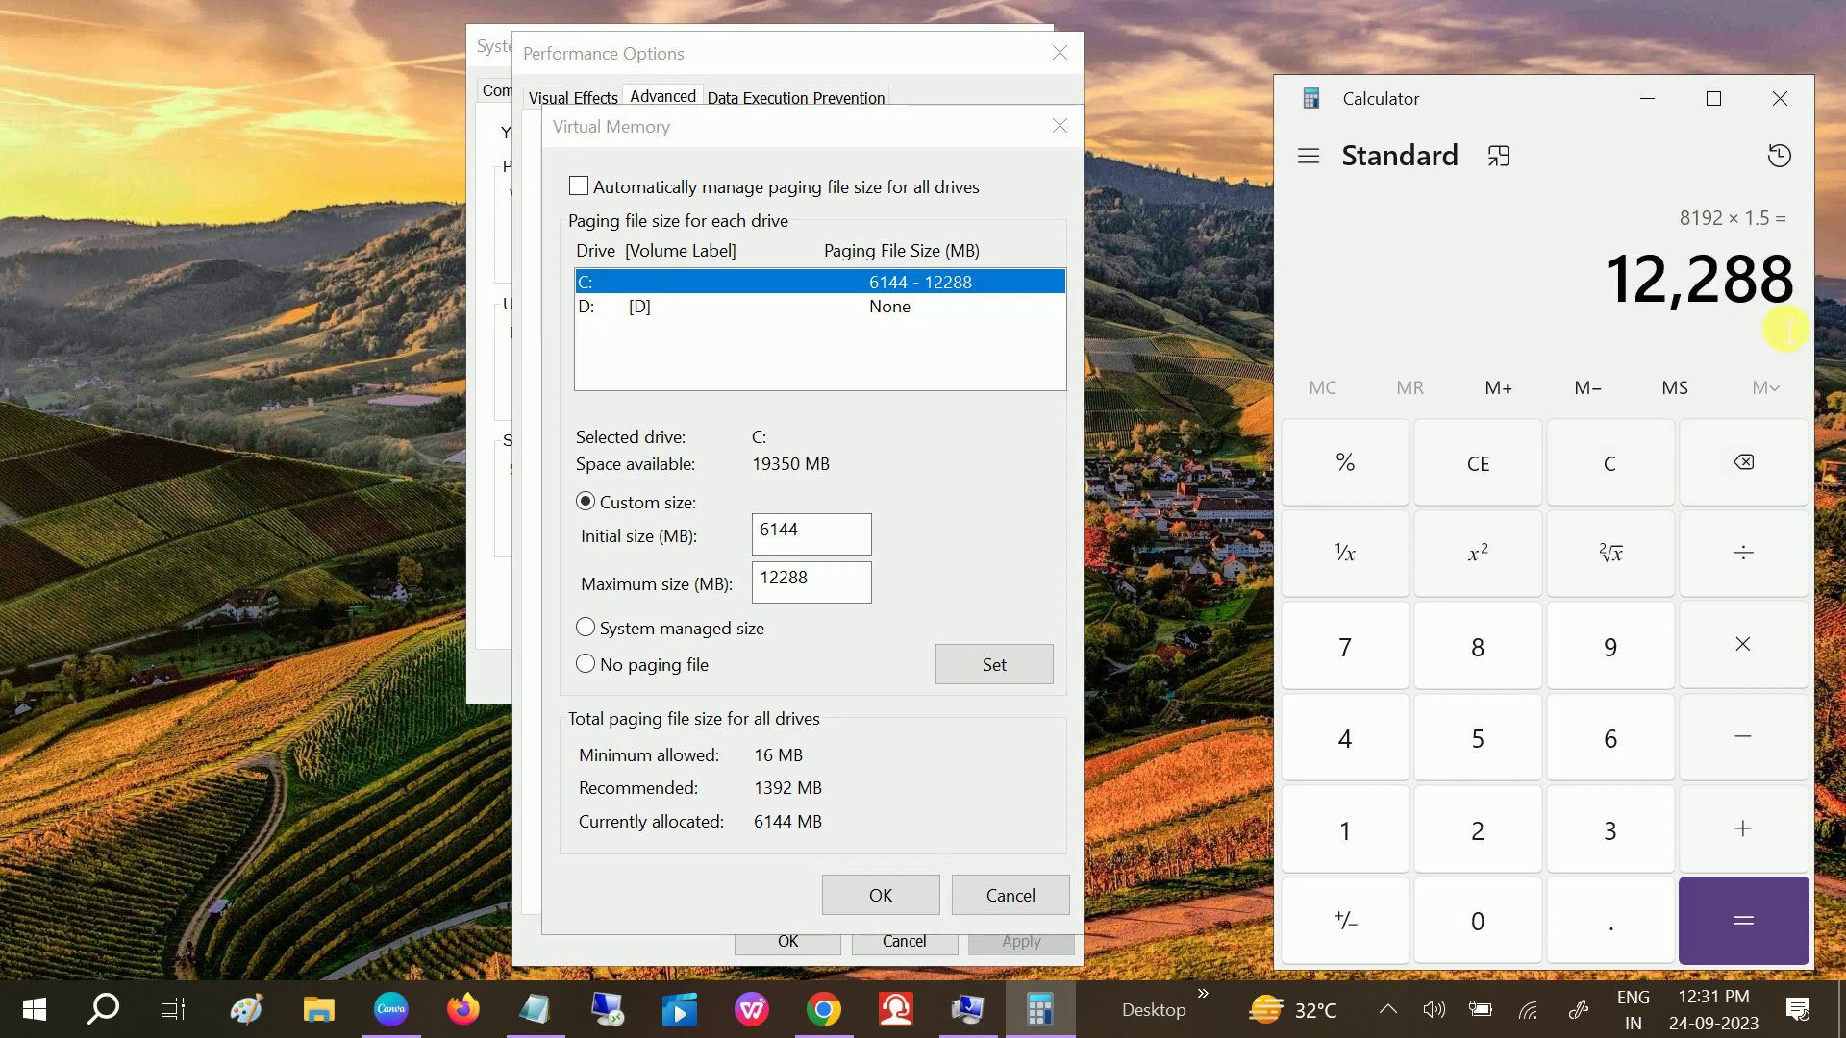
left_click(1616, 477)
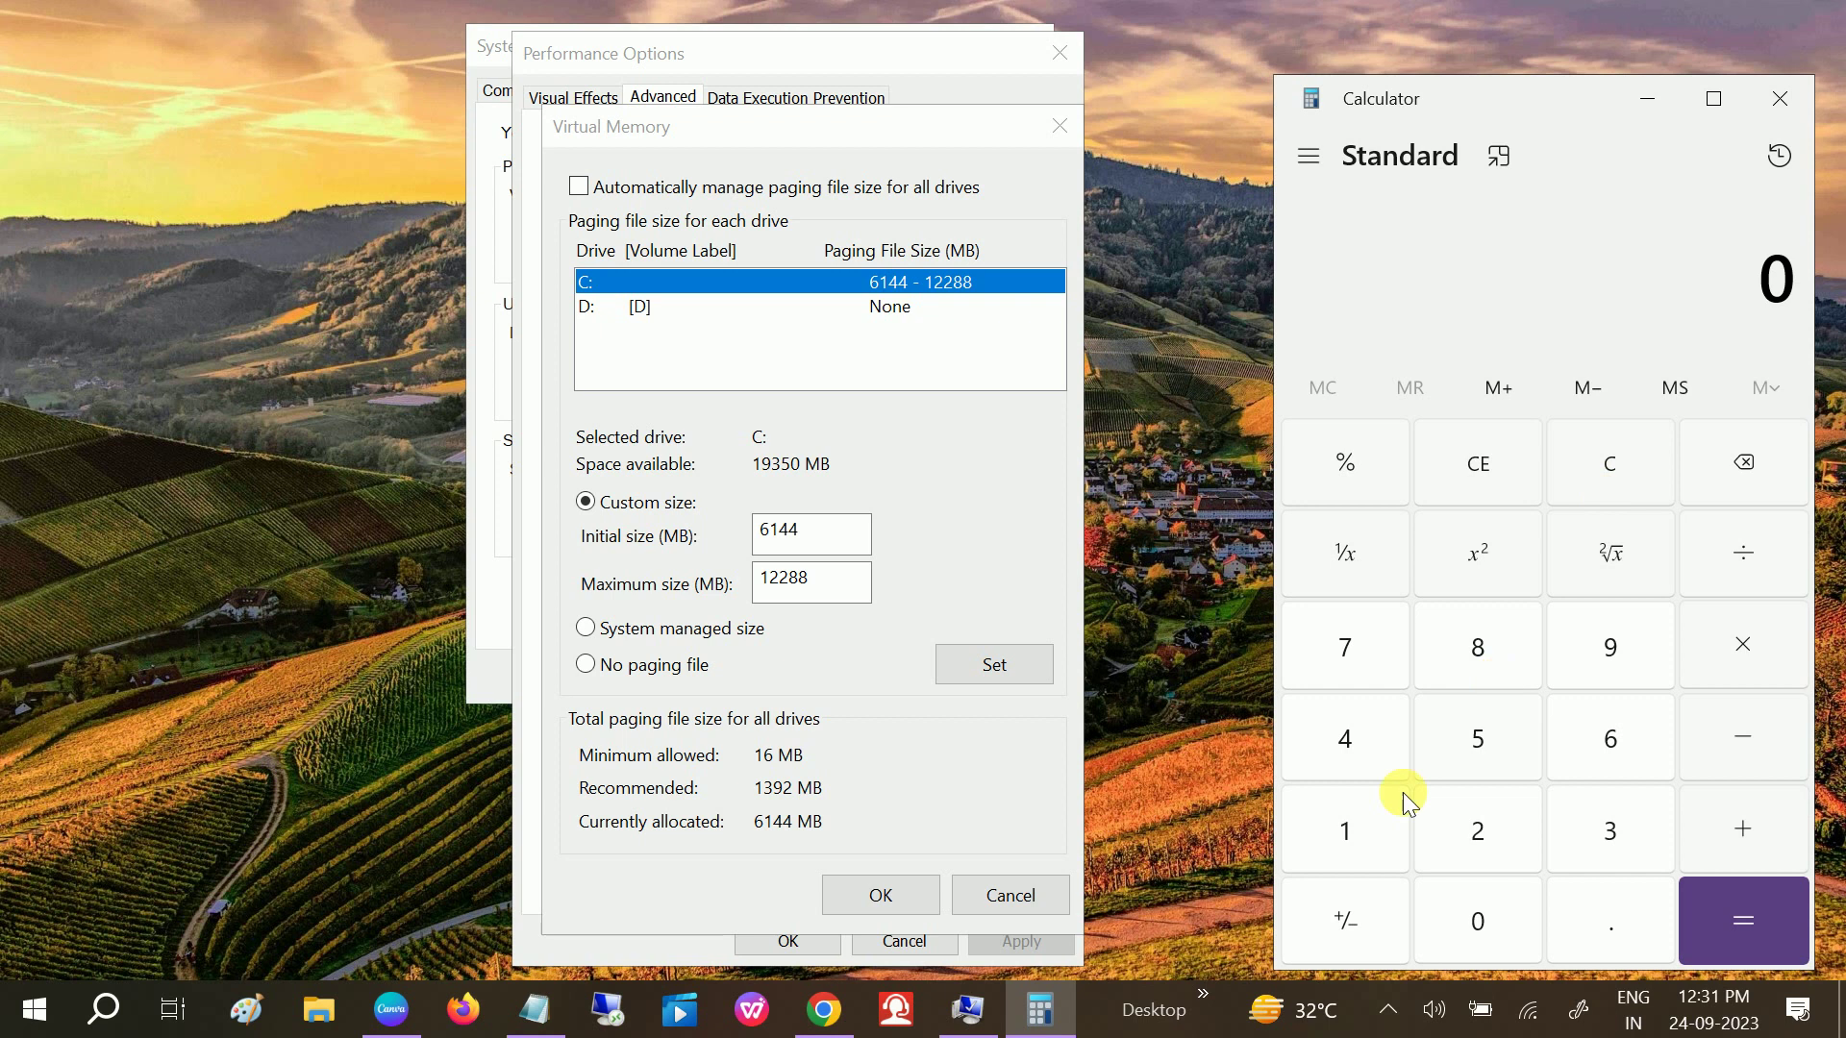
left_click(1375, 833)
left_click(1471, 904)
left_click(1478, 831)
left_click(1346, 738)
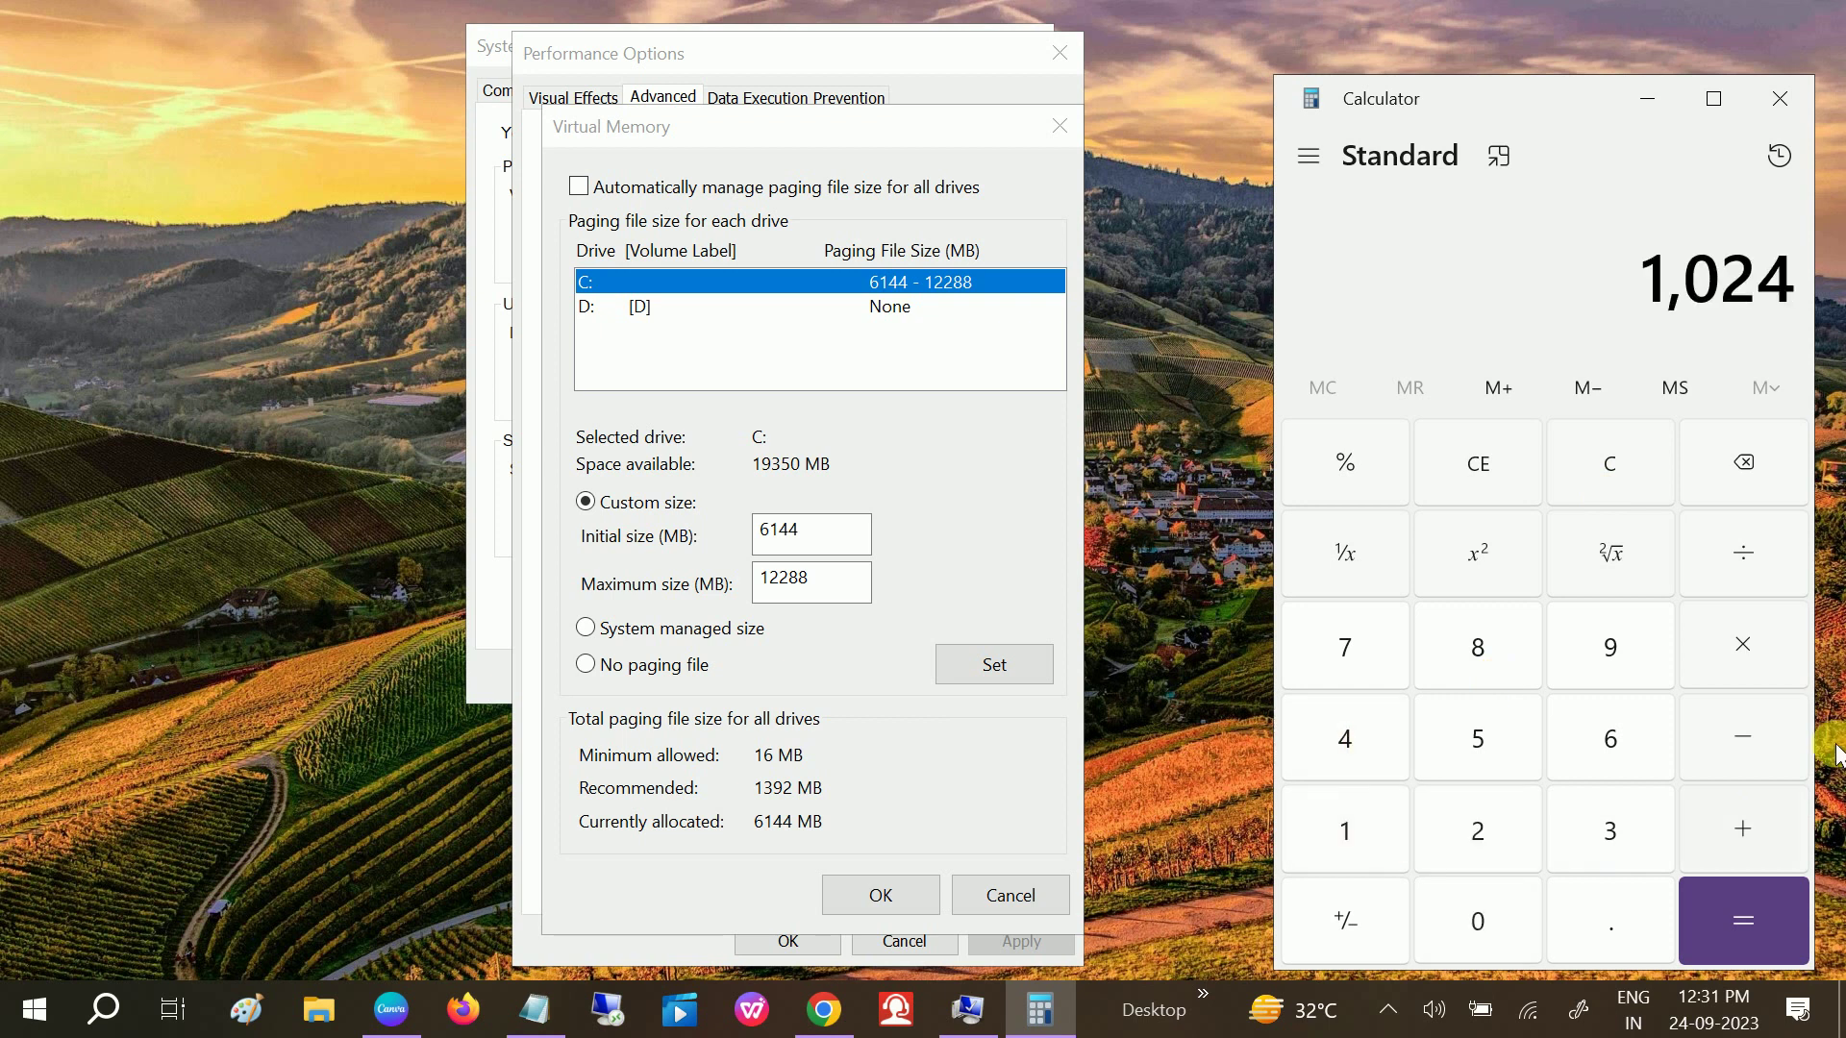
left_click(1742, 644)
left_click(1468, 666)
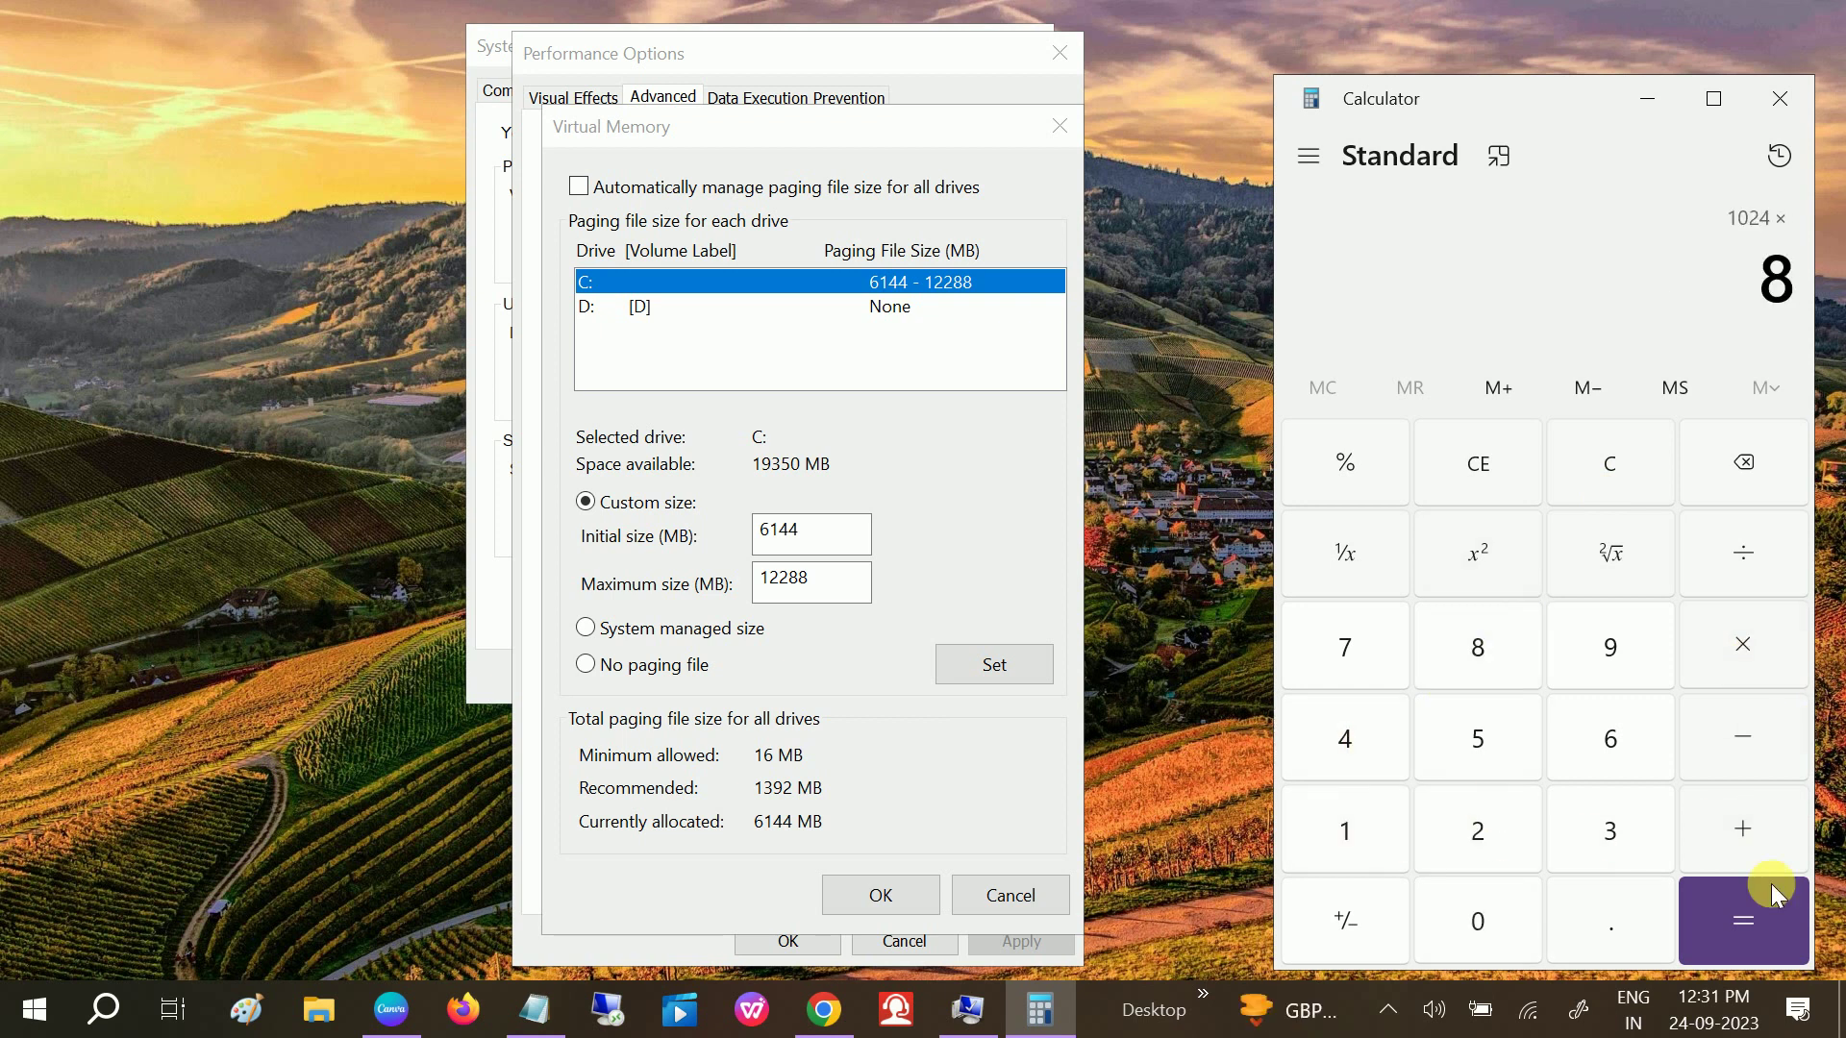
left_click(1734, 913)
- Multiply 8,192 by 3 to get 24,576, then apply C:'s paging sizes with Set
left_click(1763, 630)
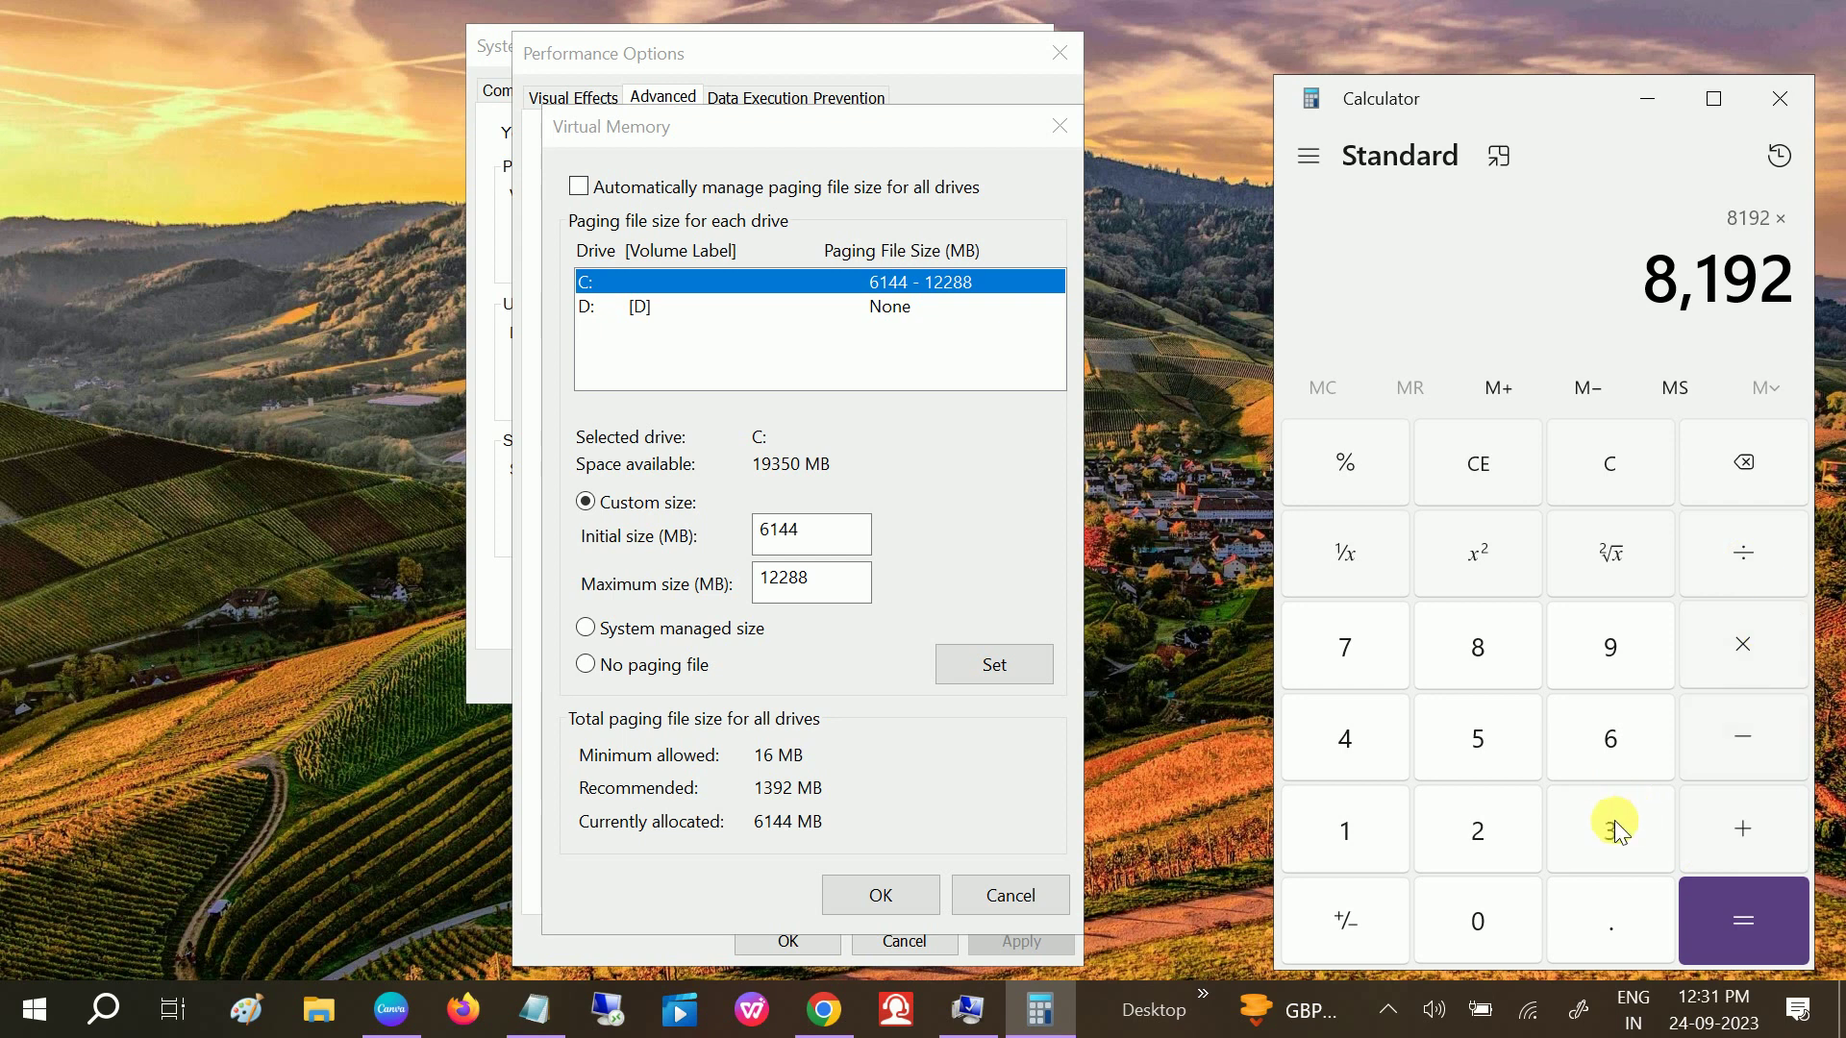
left_click(1612, 827)
left_click(1748, 899)
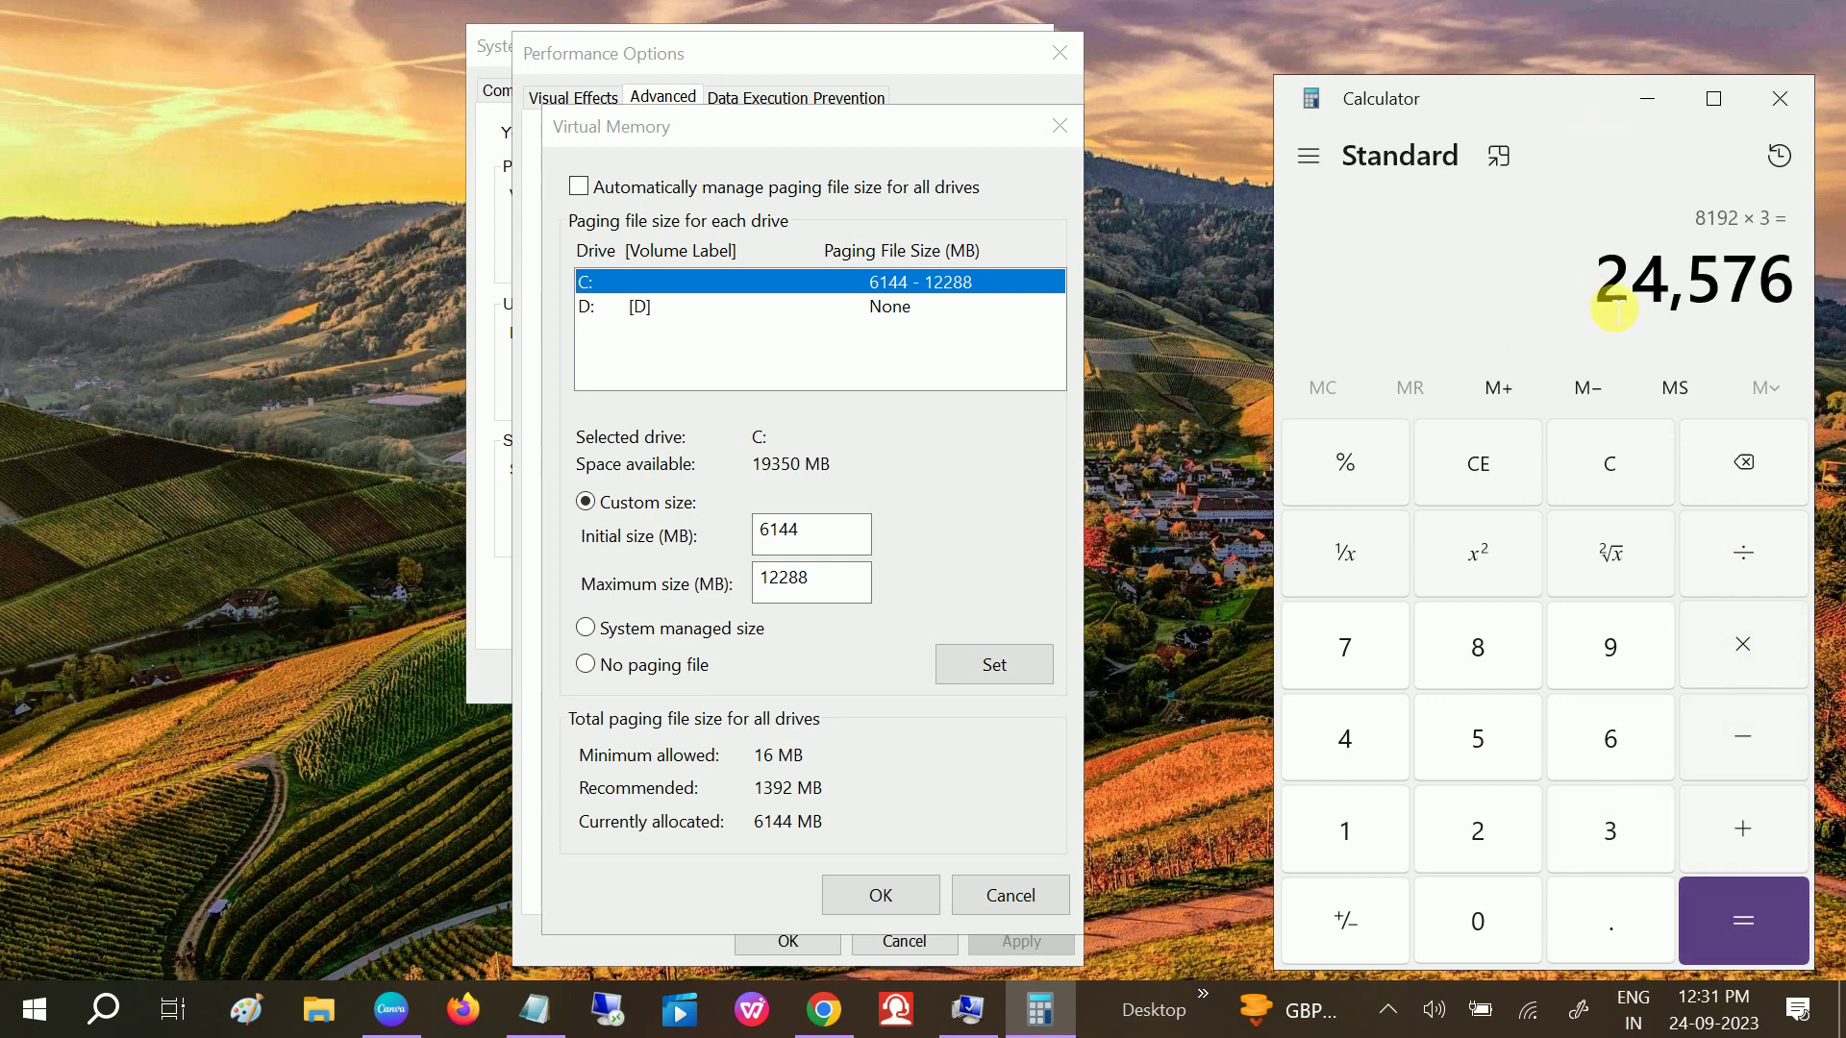
left_click_drag(1617, 307, 1819, 288)
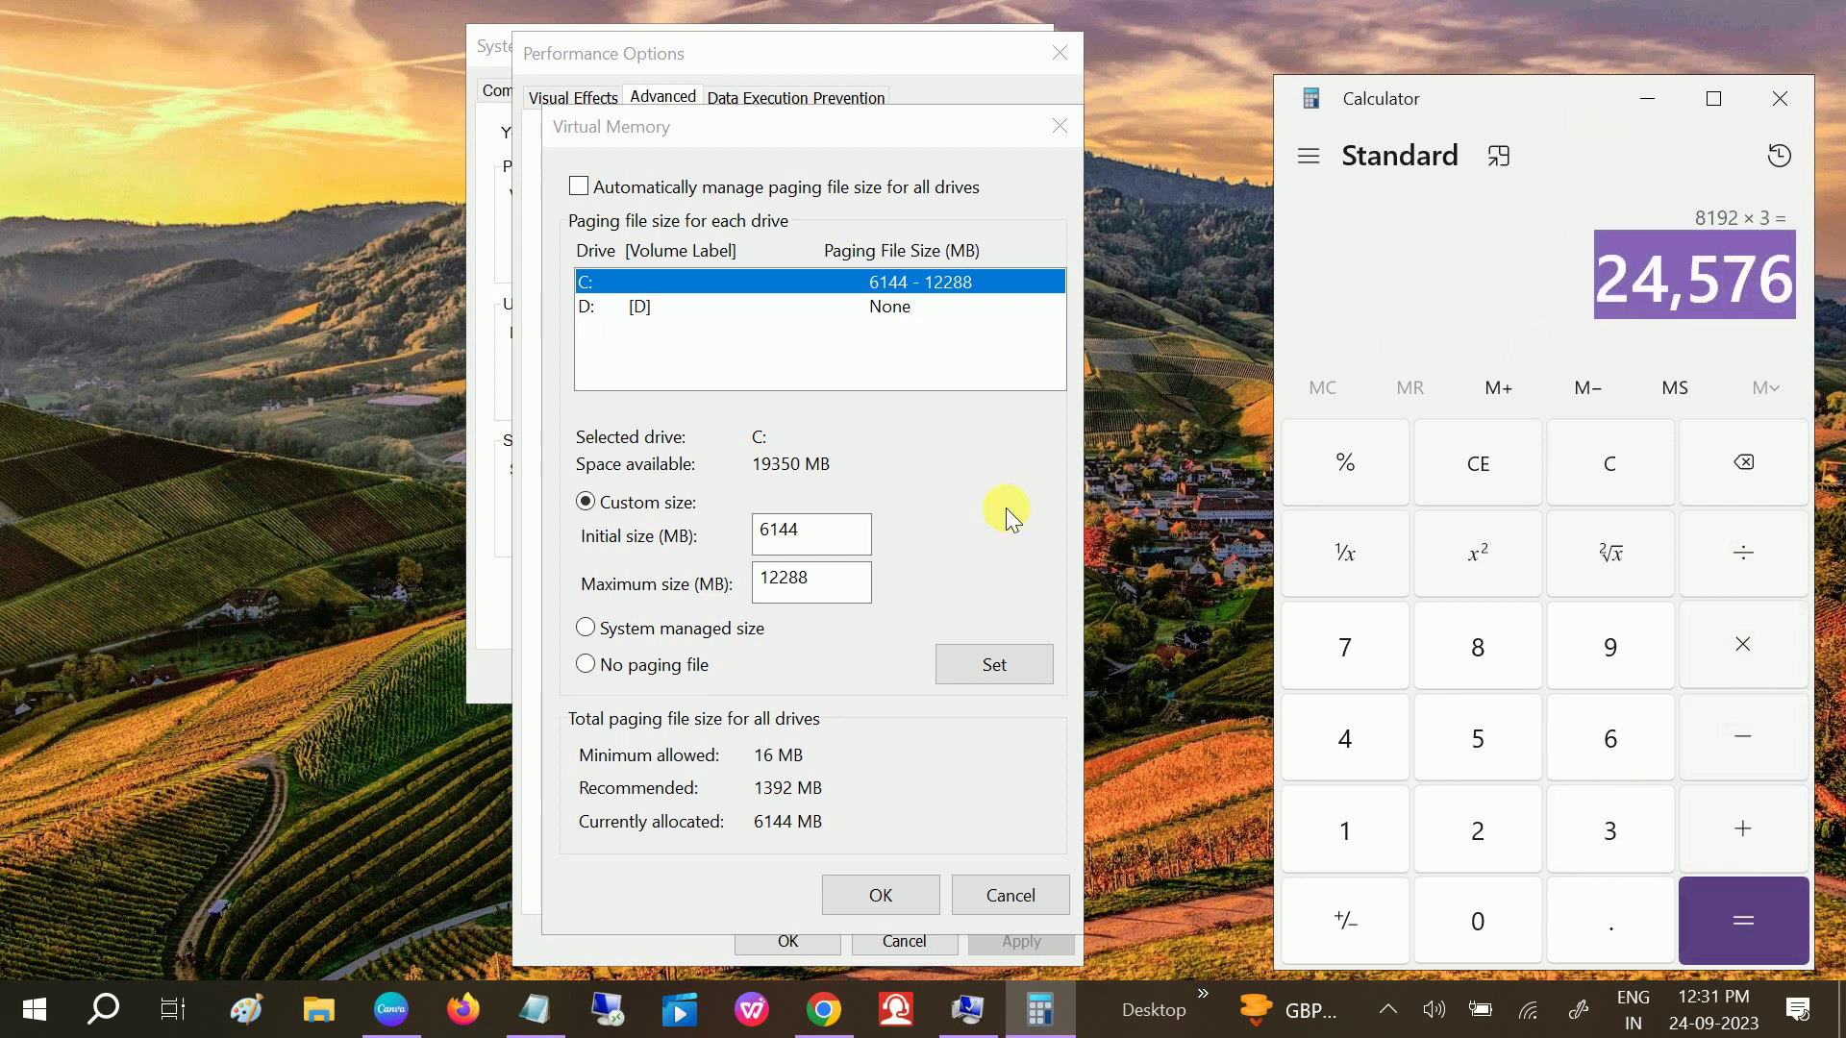
left_click_drag(824, 581, 711, 602)
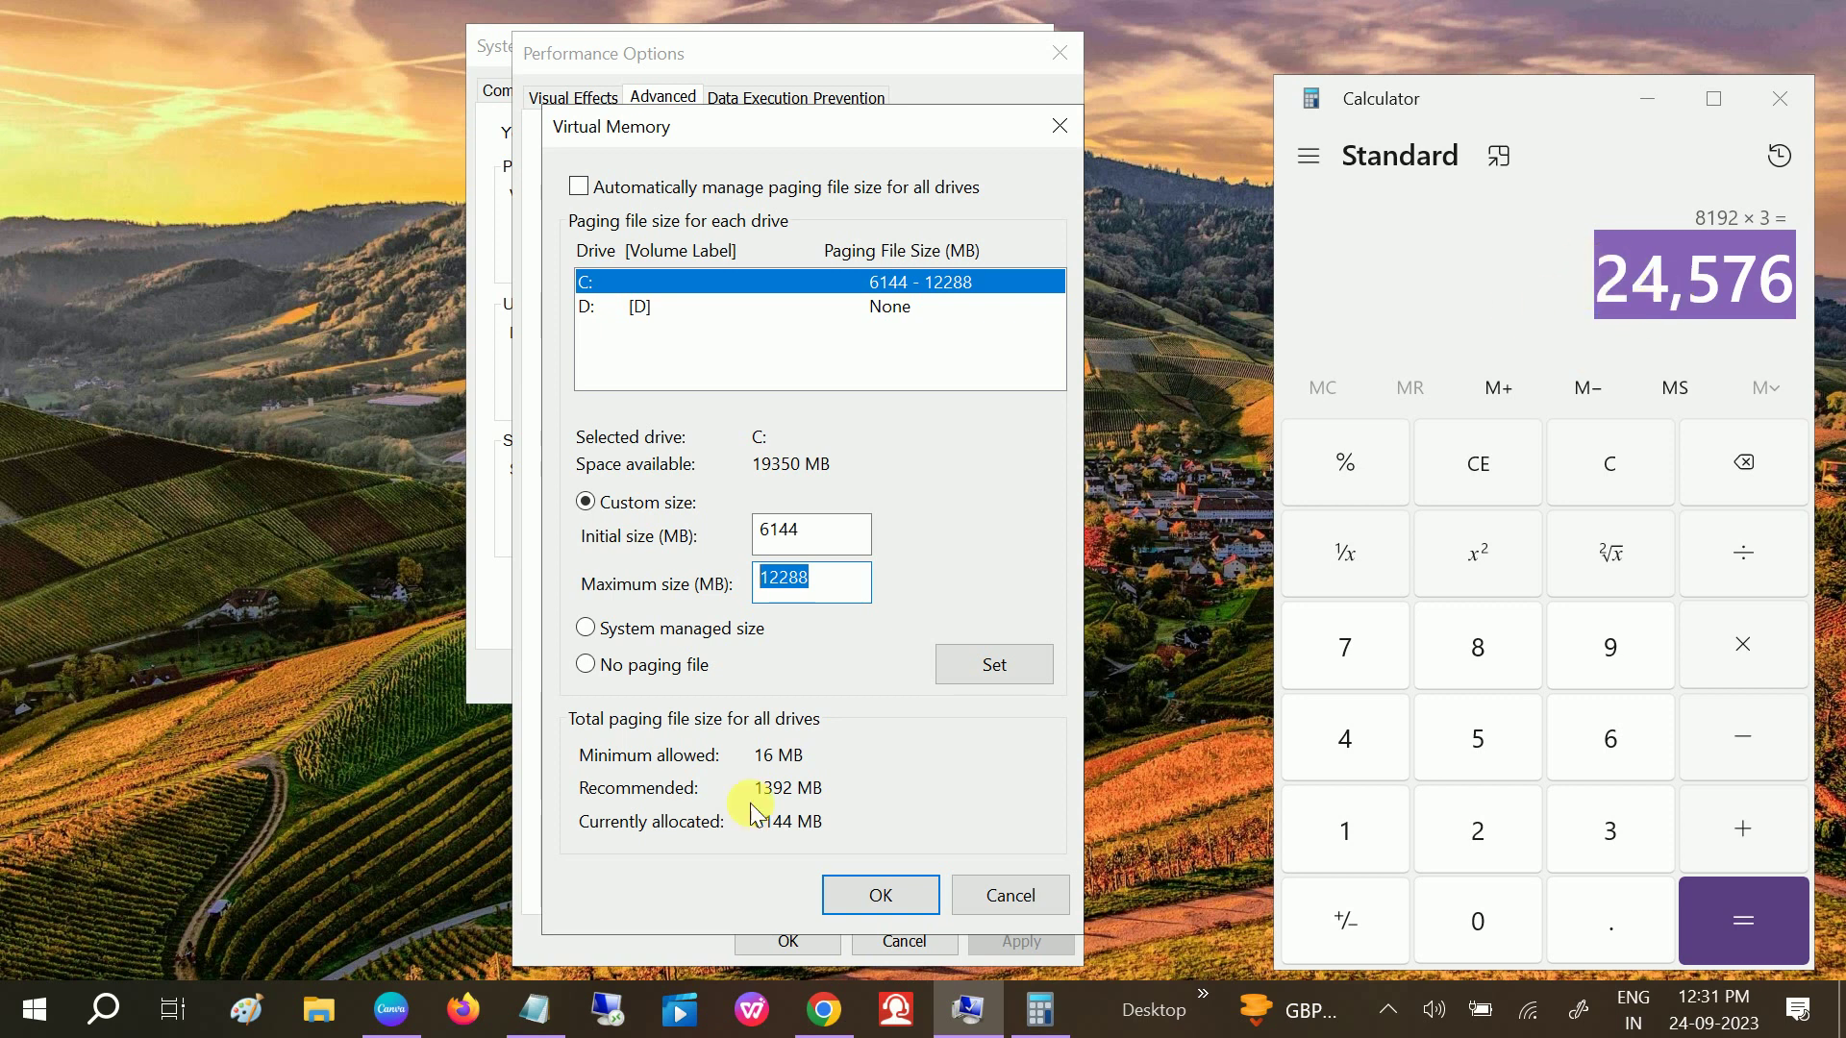
left_click(1012, 654)
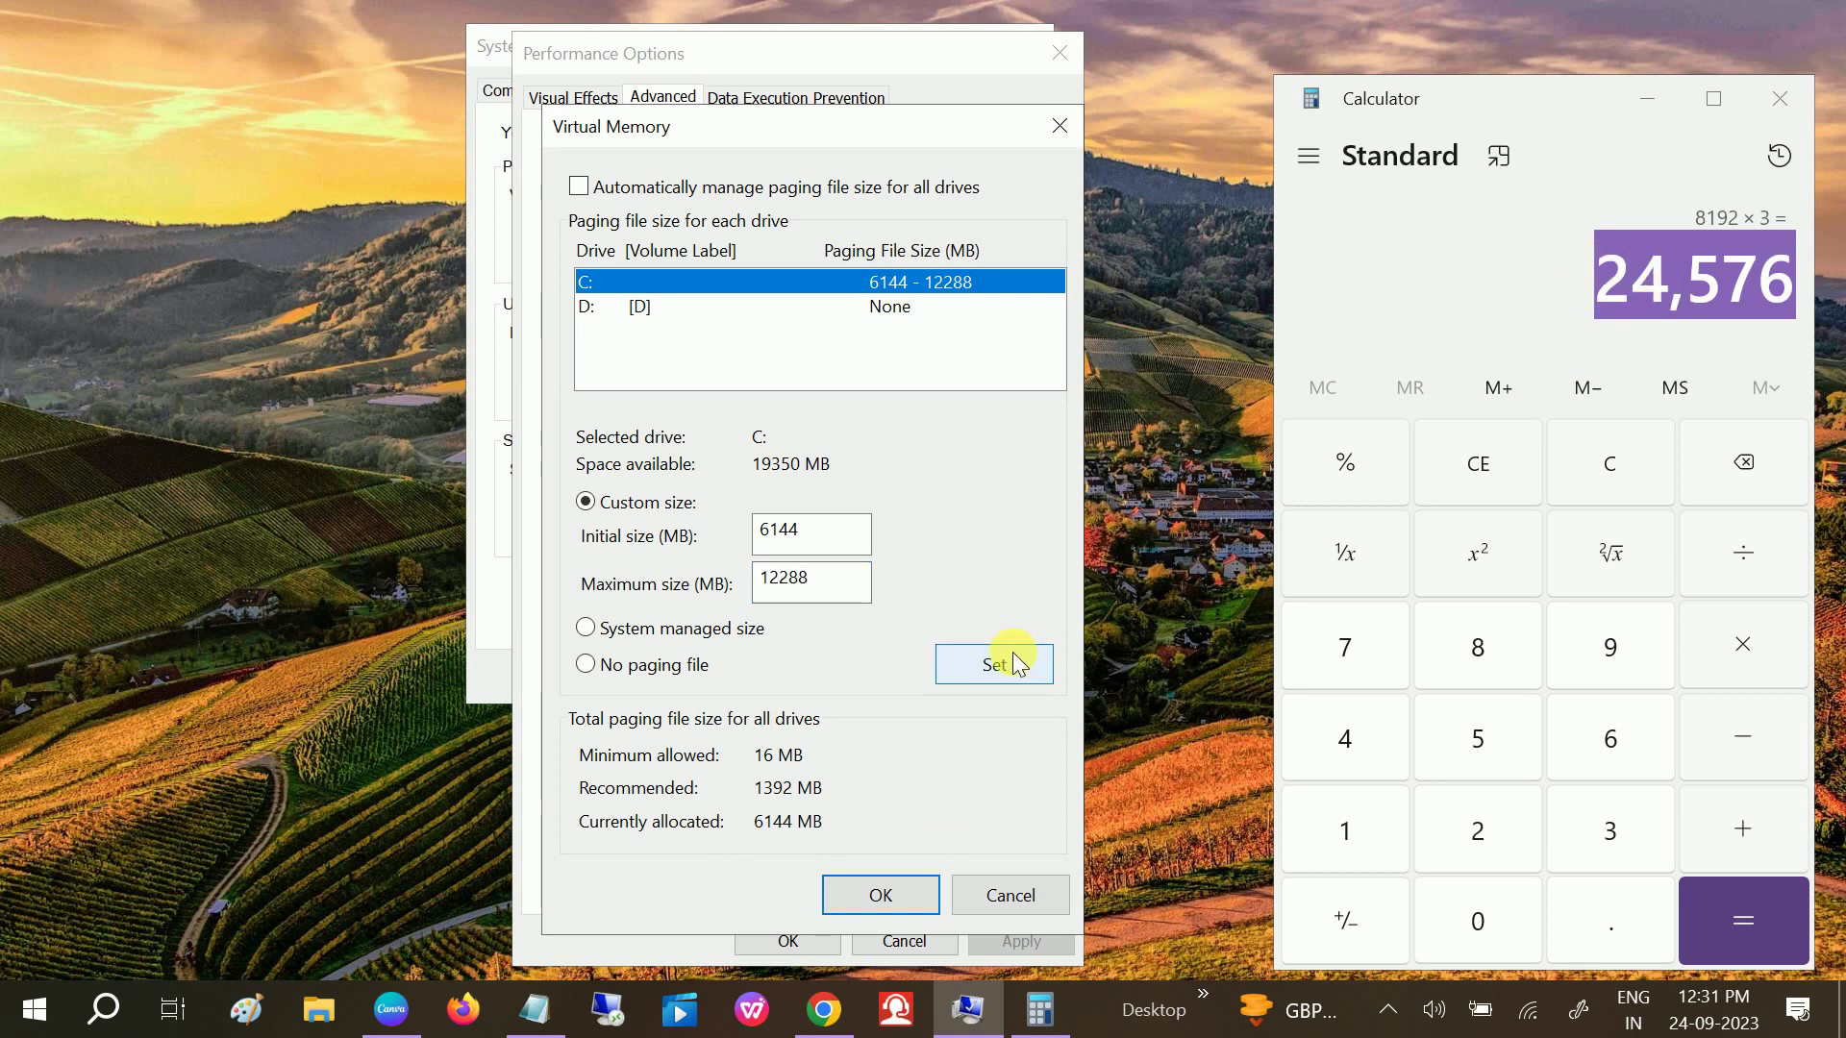
- Accept the paging file settings, closing Virtual Memory, Performance Options and System Properties
left_click(877, 904)
left_click(790, 939)
left_click(802, 680)
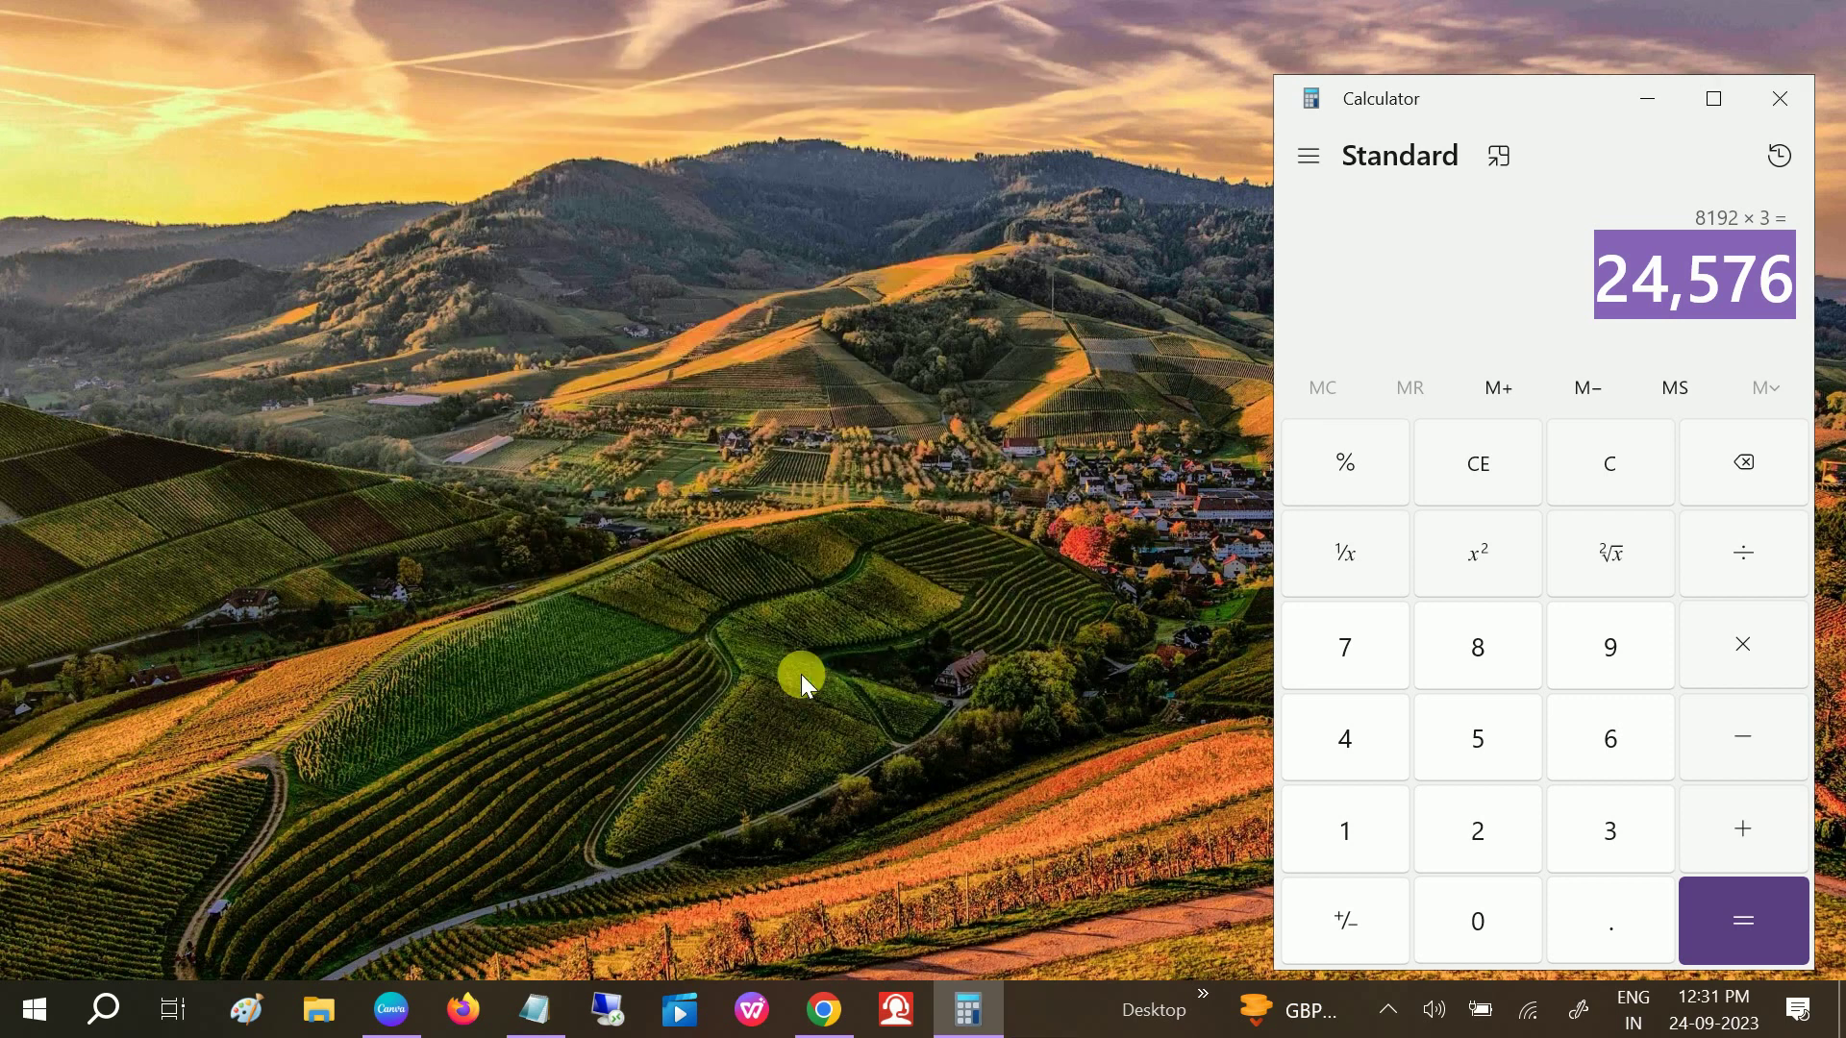
- Open Windows Settings from the Start menu
left_click(27, 1004)
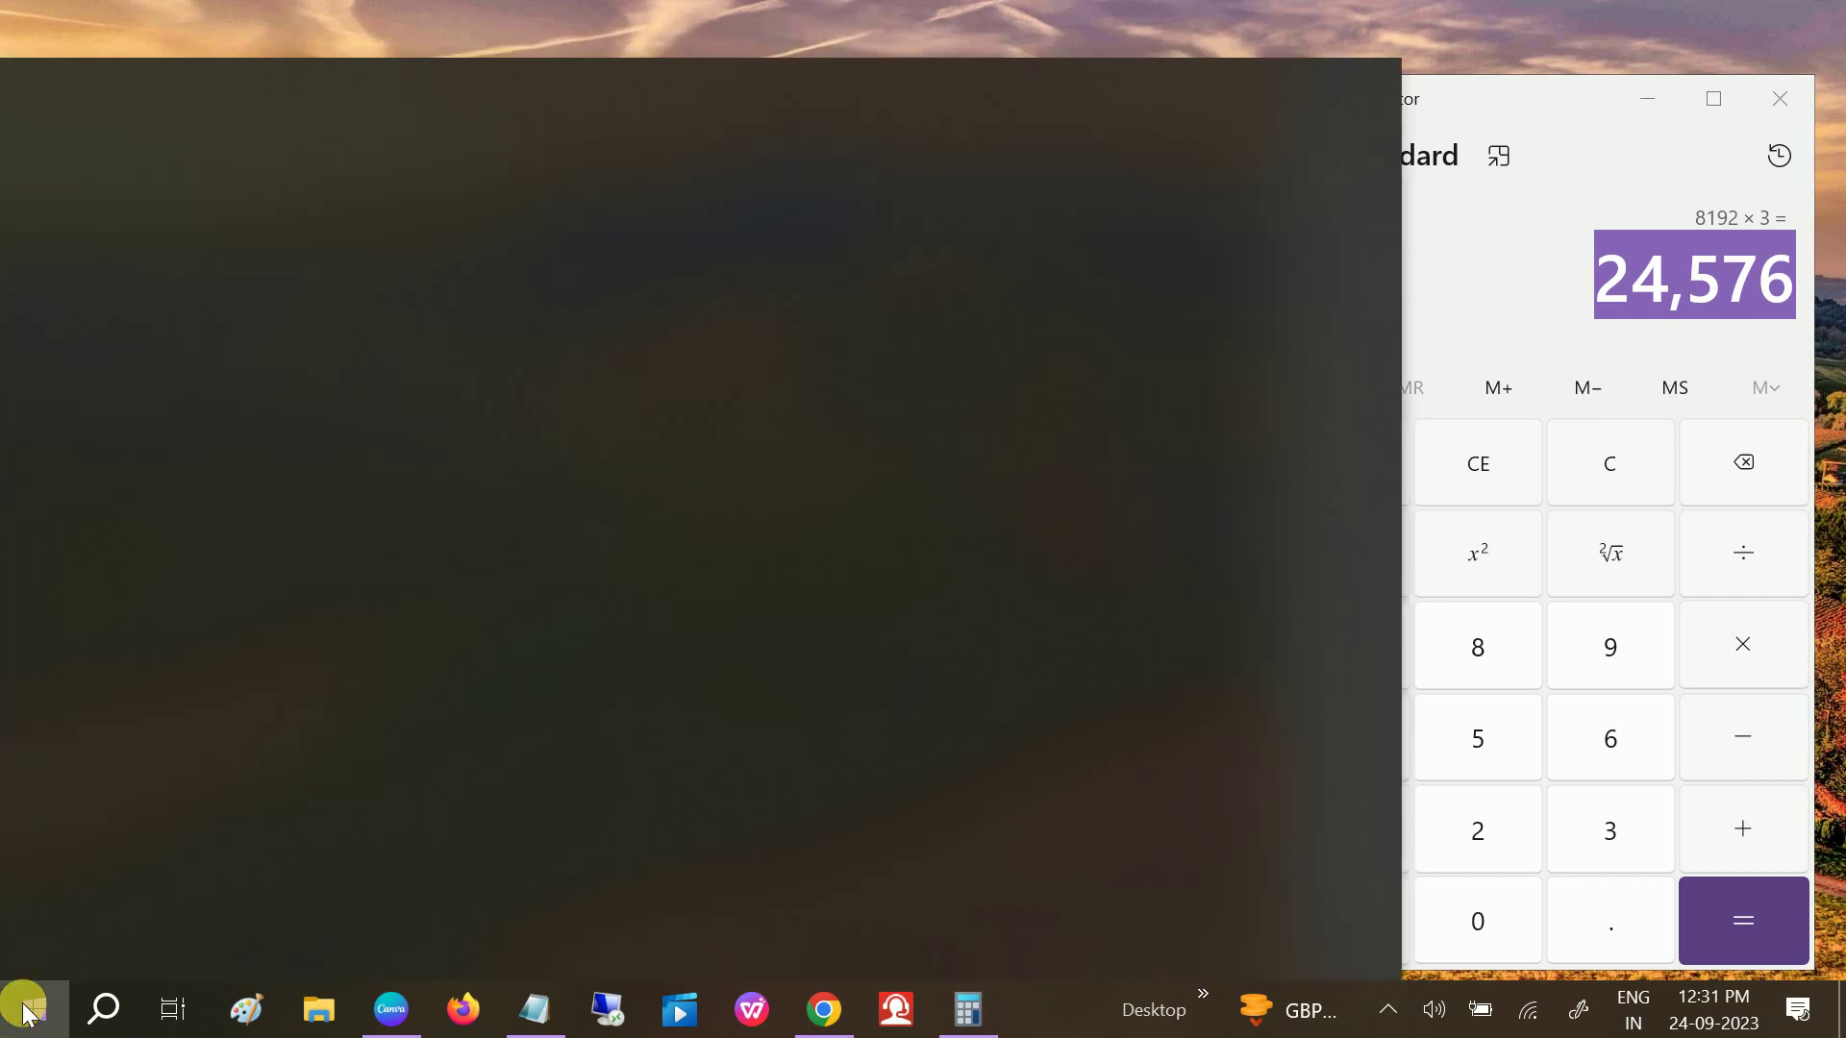
mouse_move(35, 952)
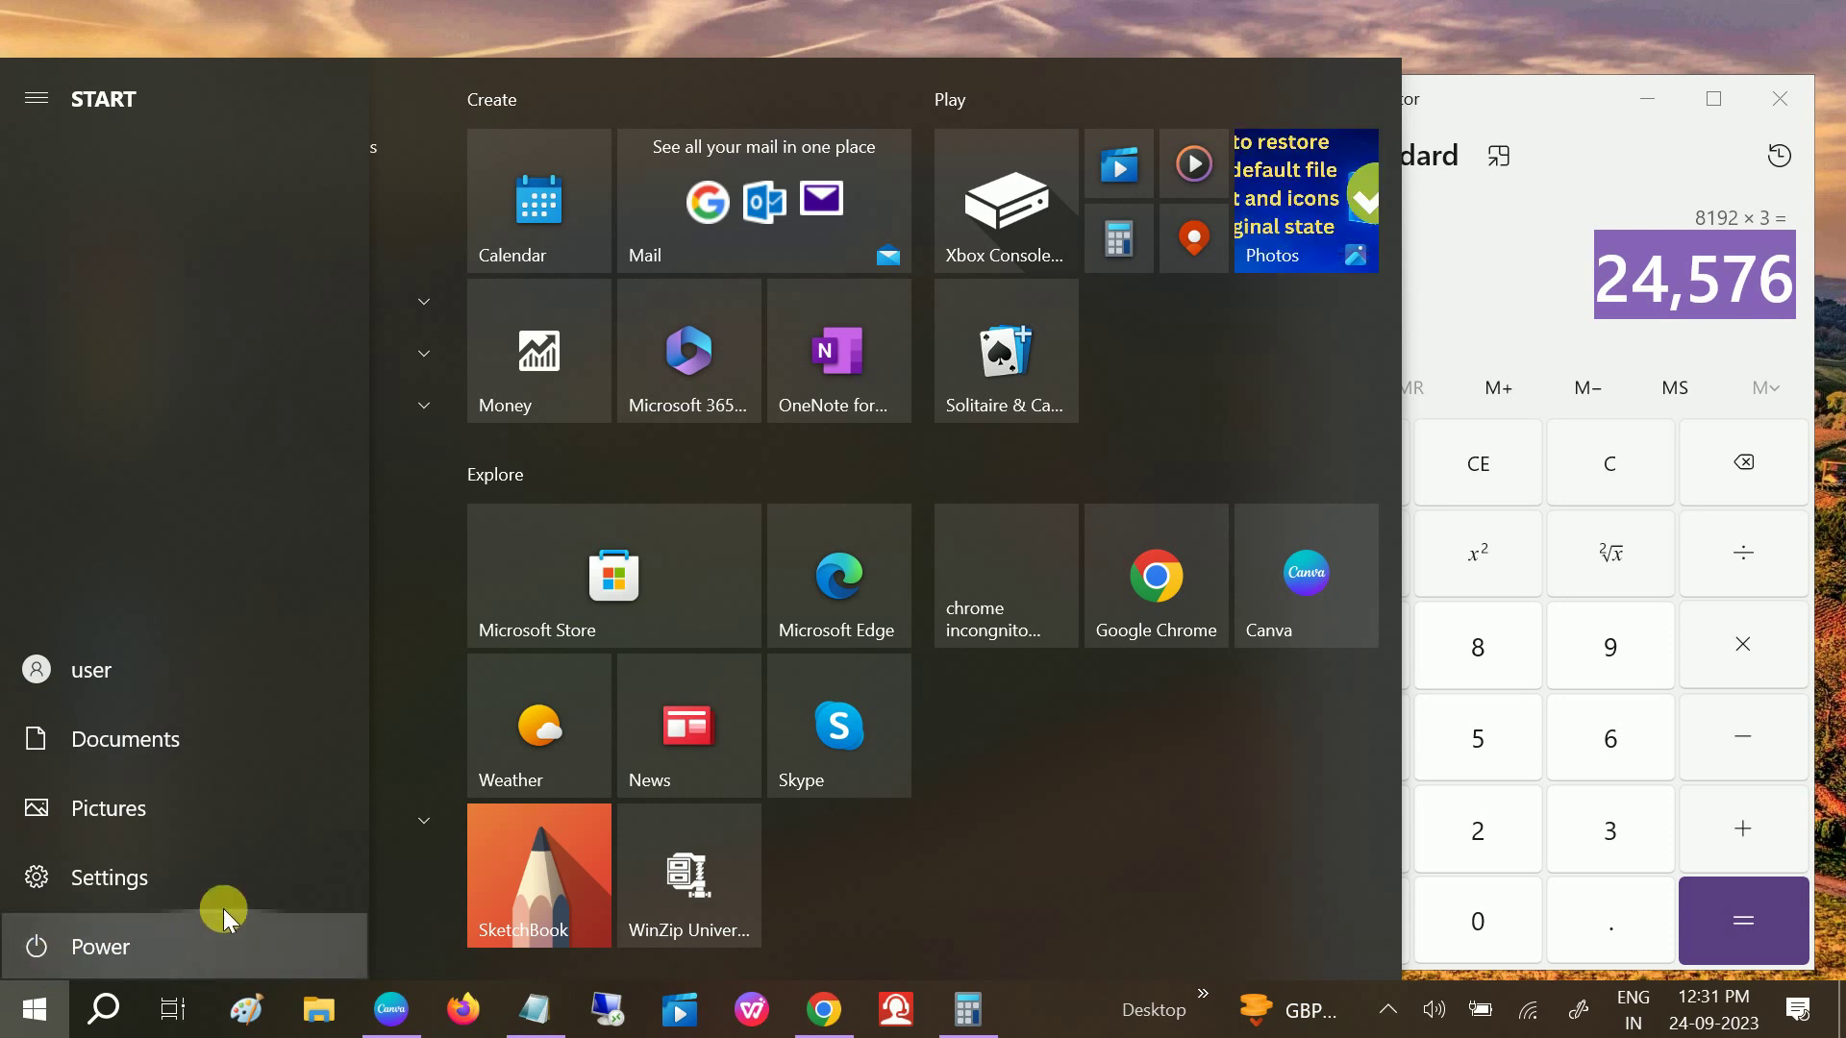
left_click(149, 891)
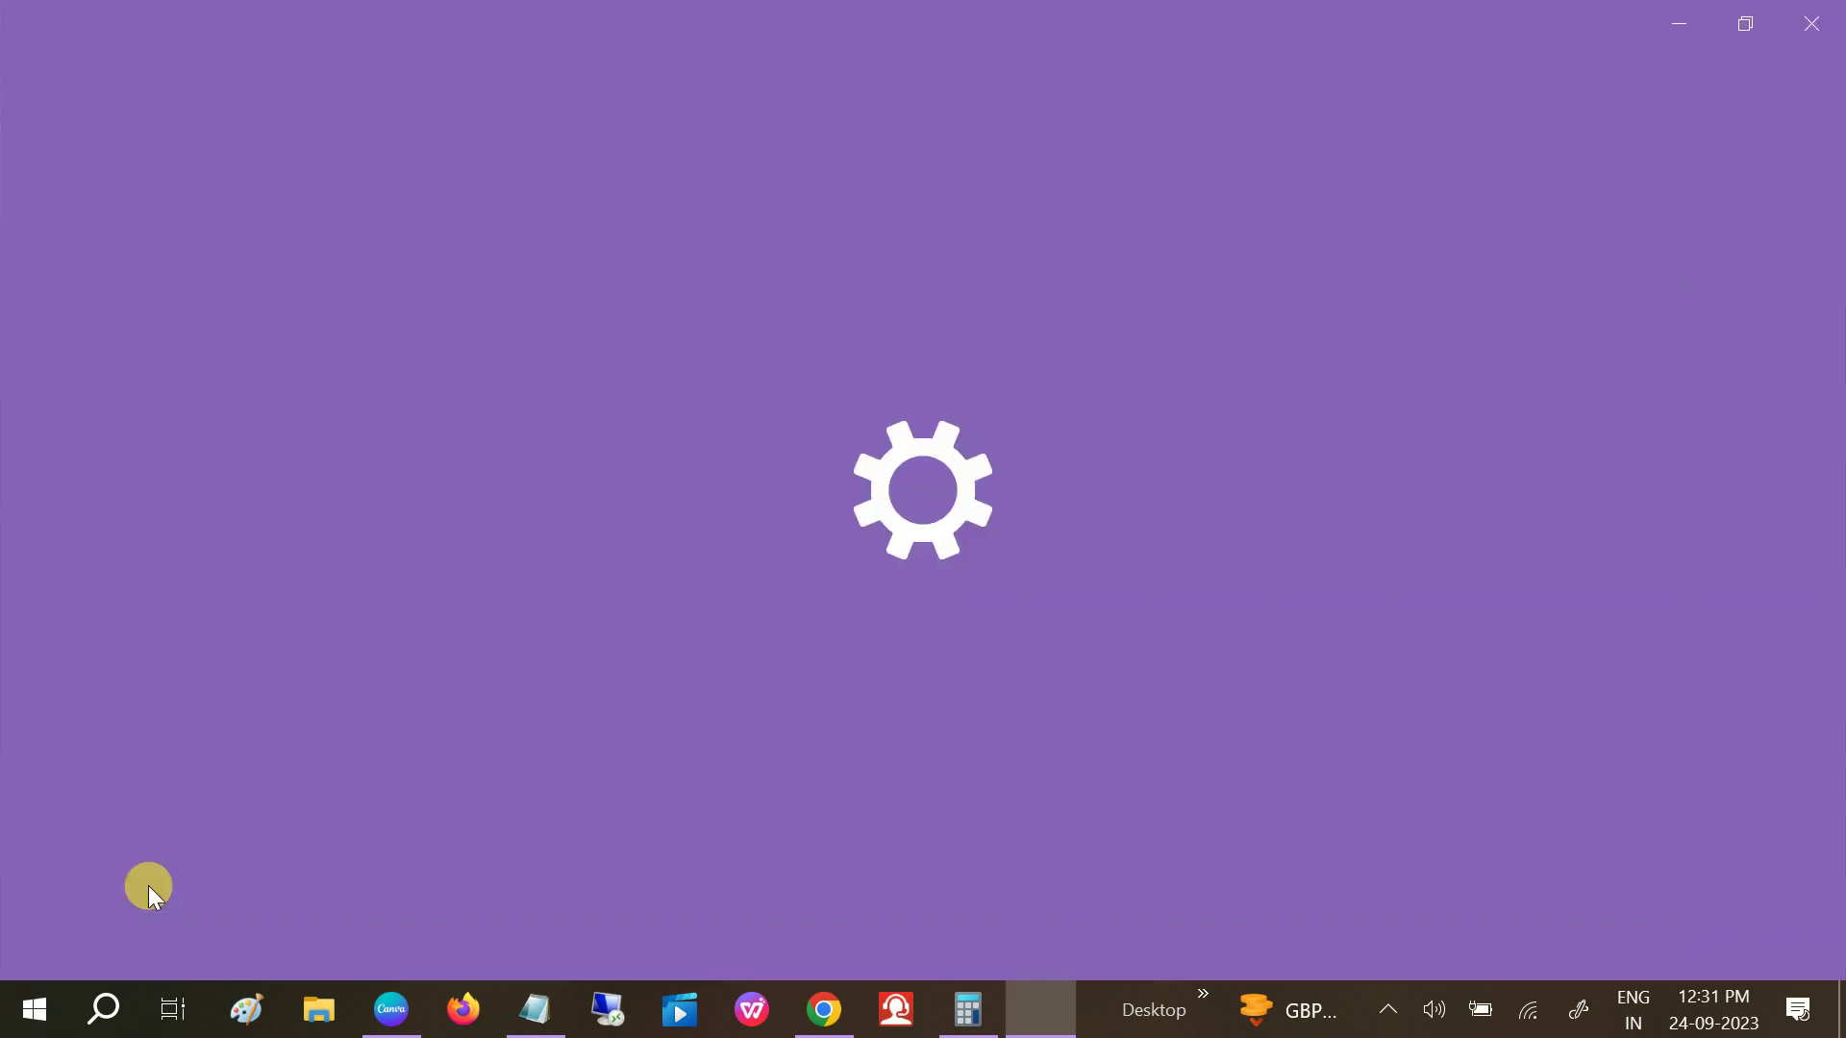
- Search for 'storage' in the taskbar search box
left_click(83, 1021)
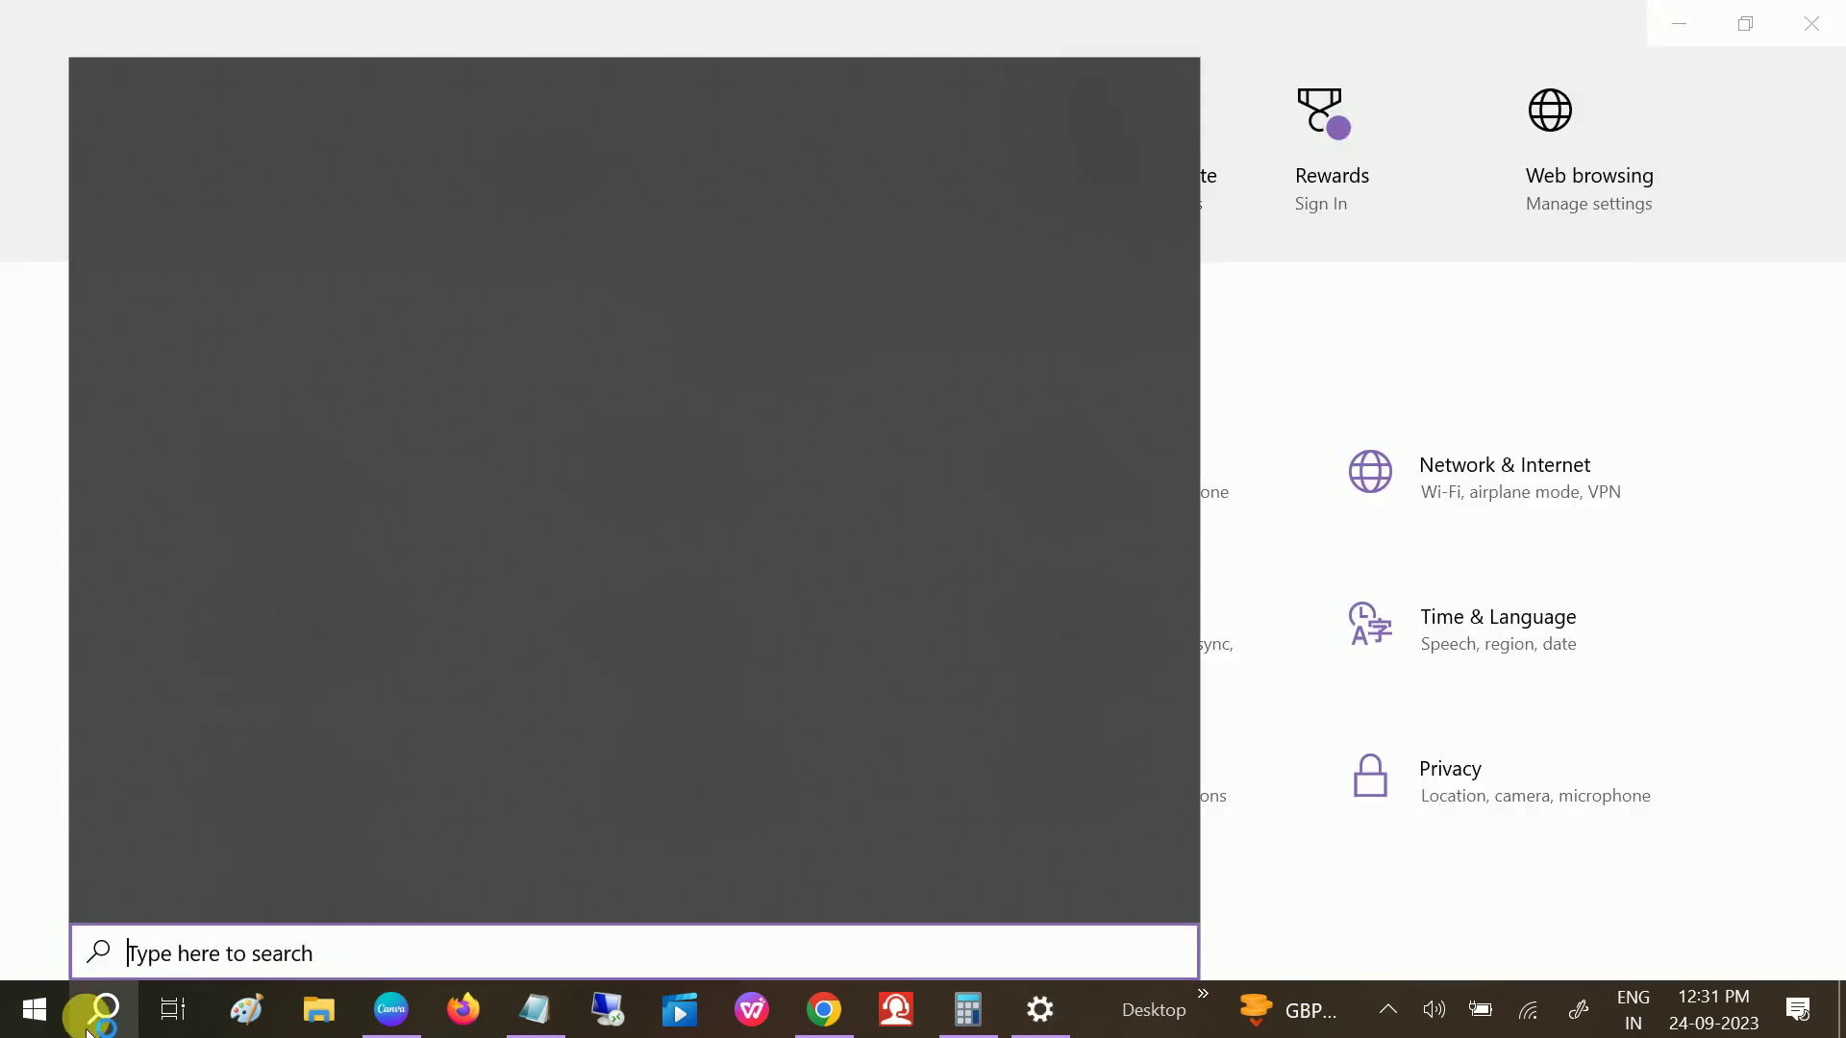
type("soto")
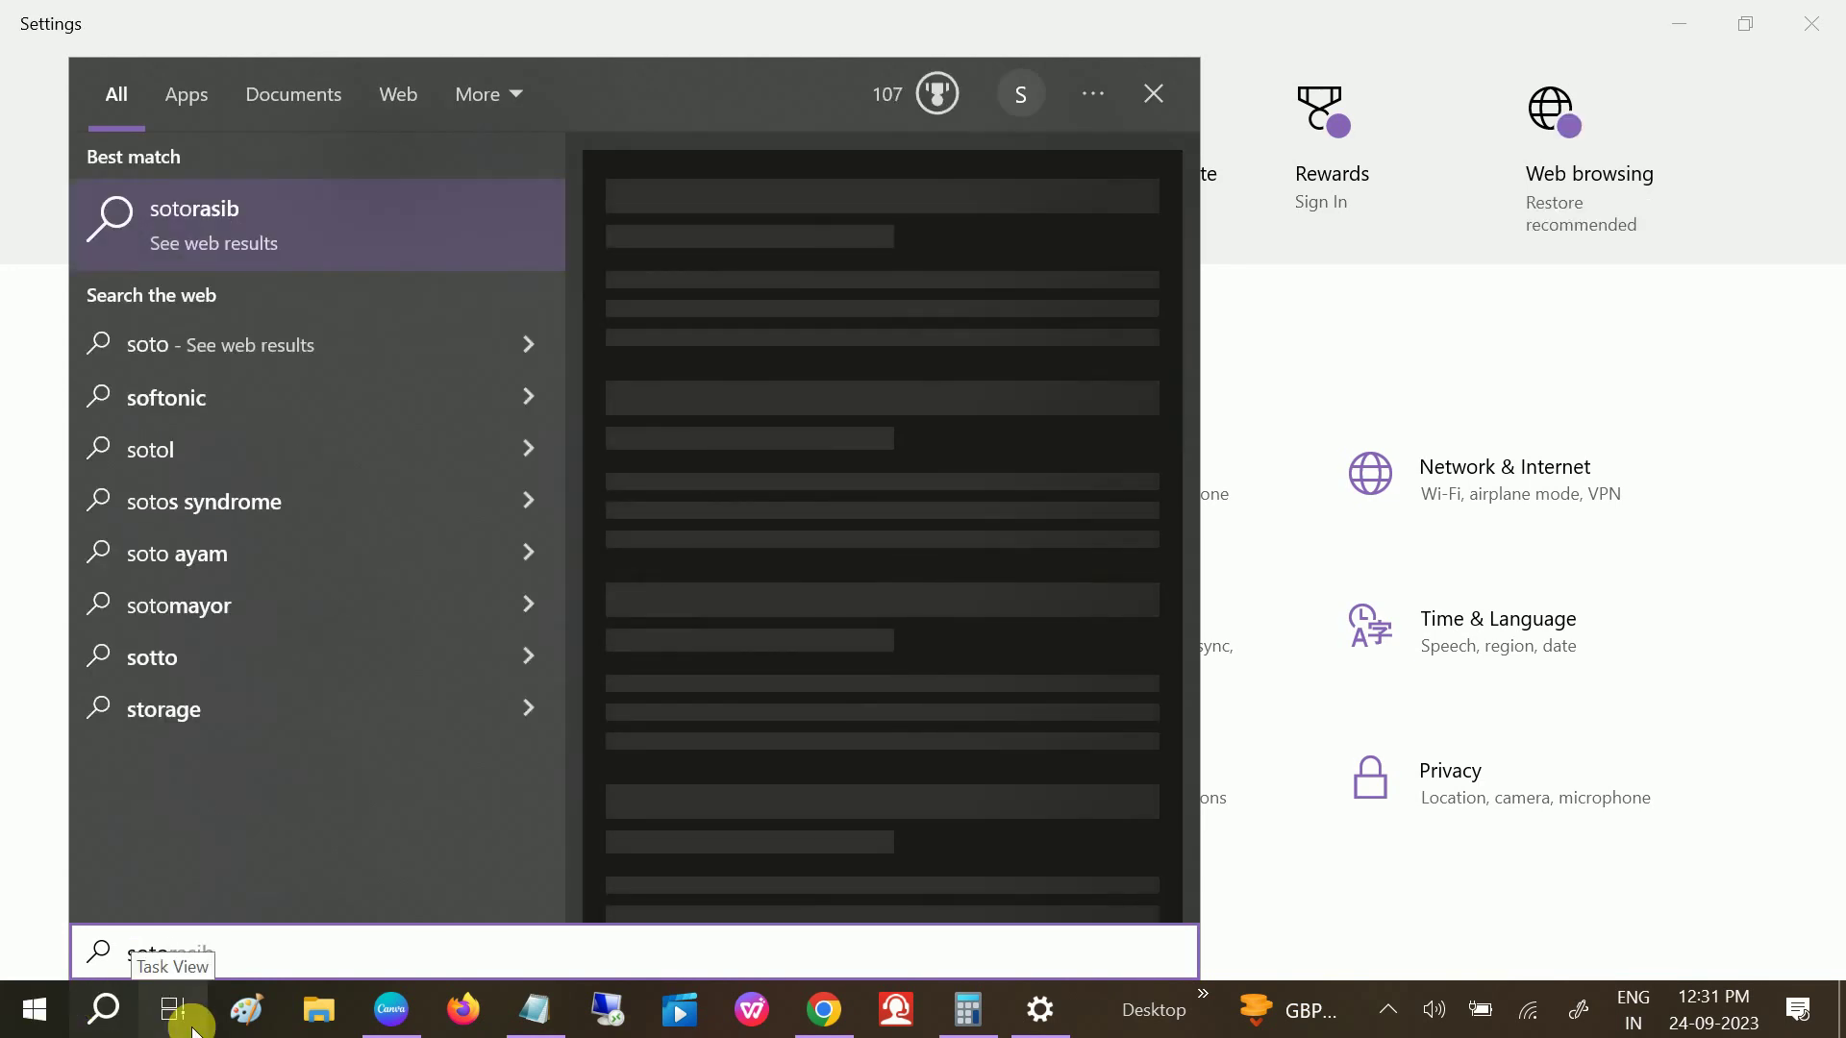
key("BackSpace")
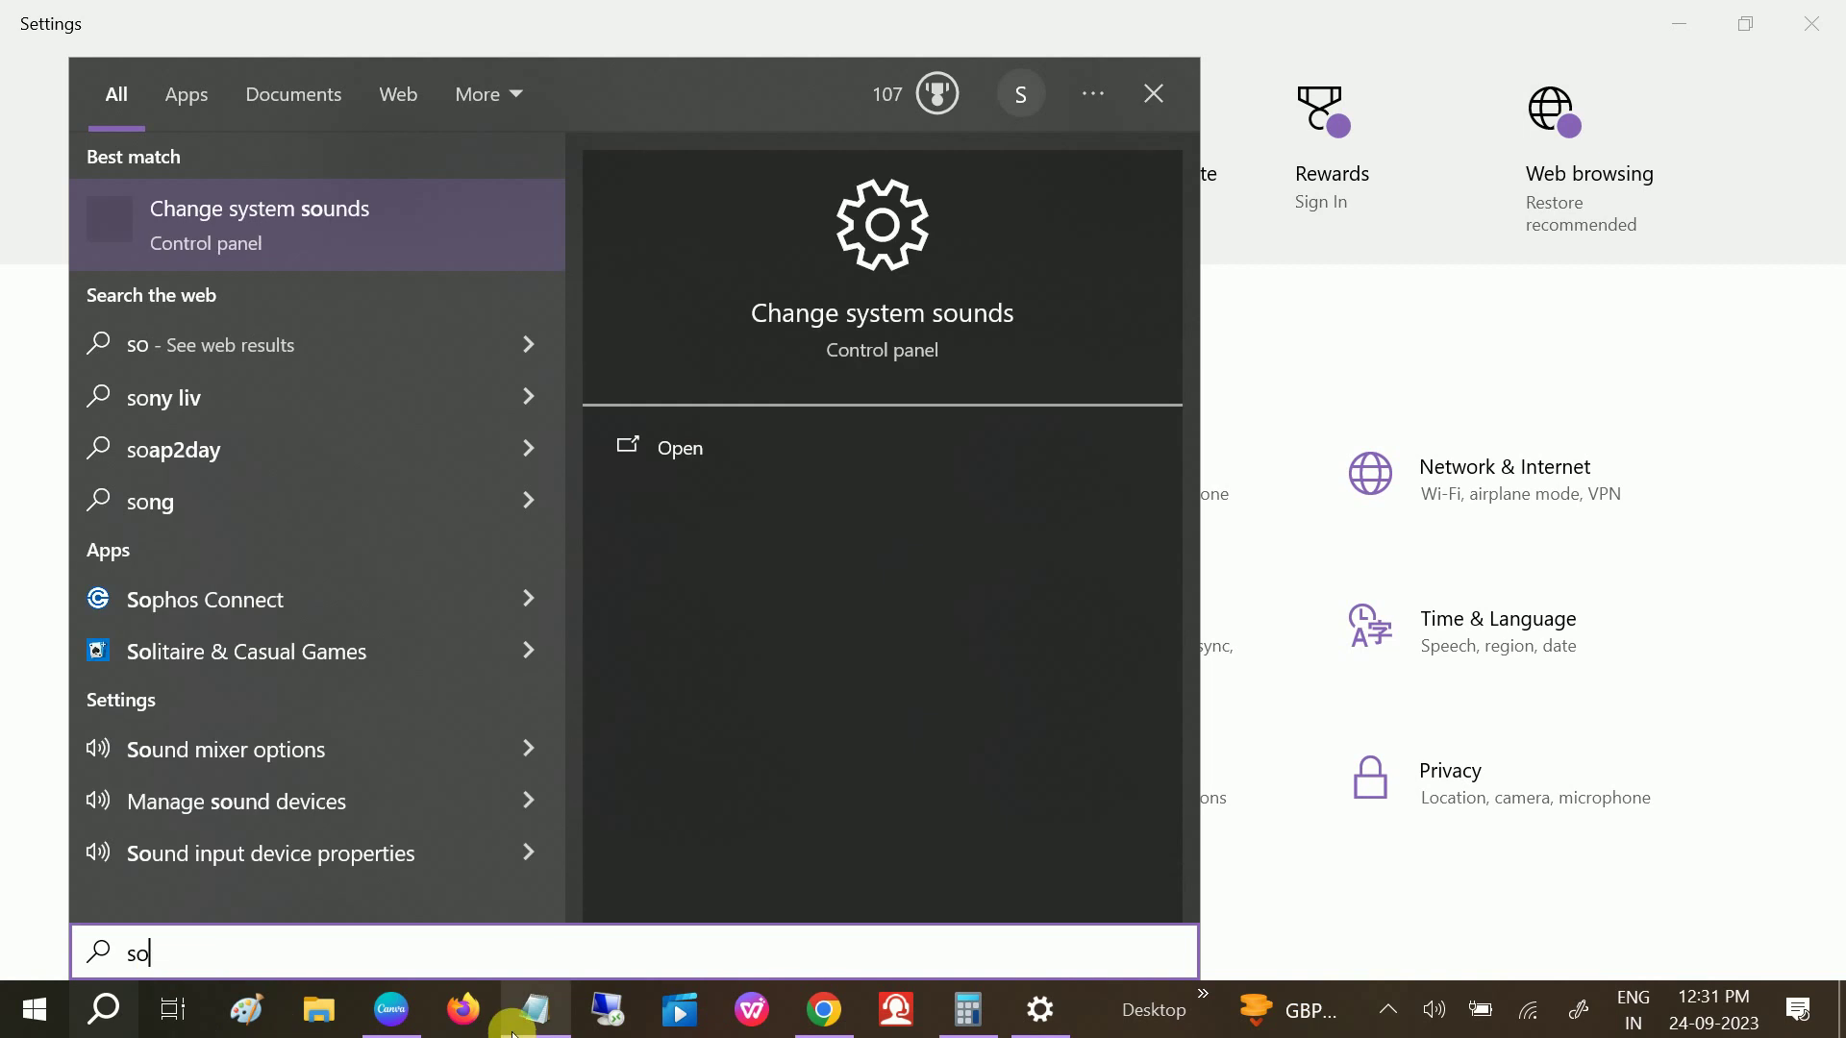
key("BackSpace")
type("tor")
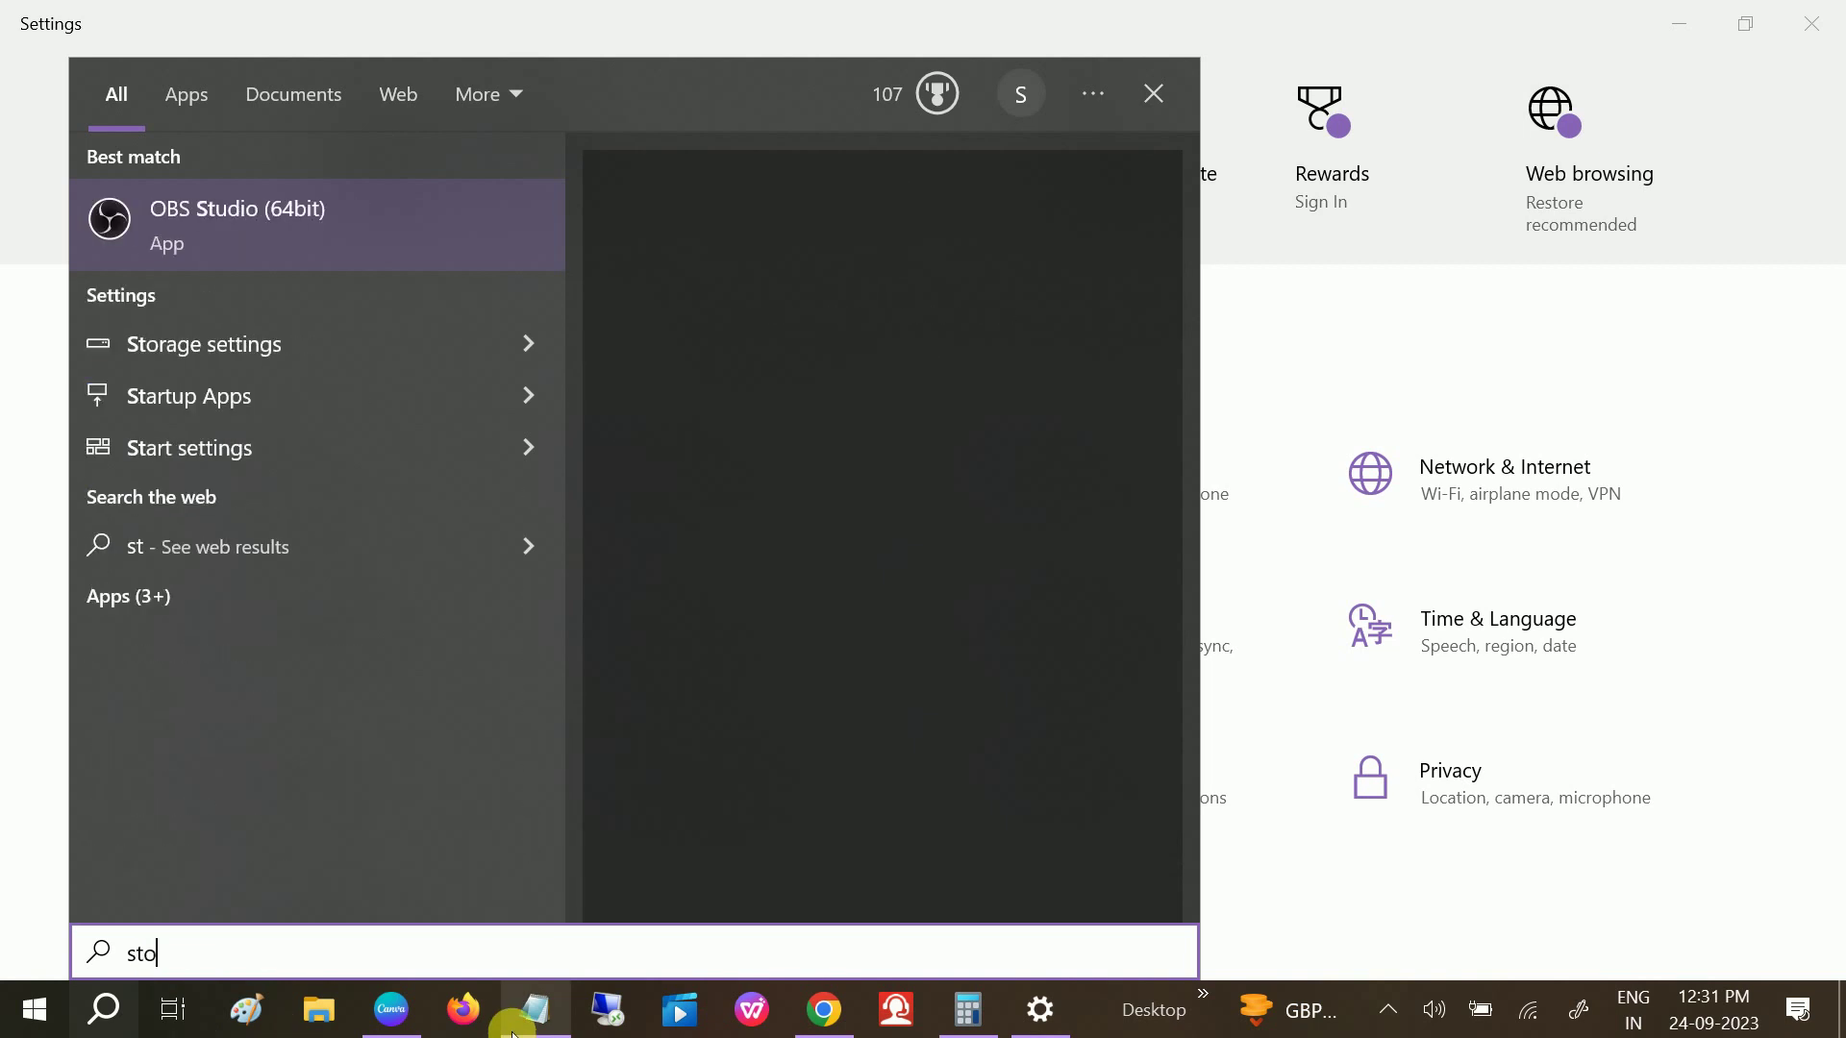
type("age")
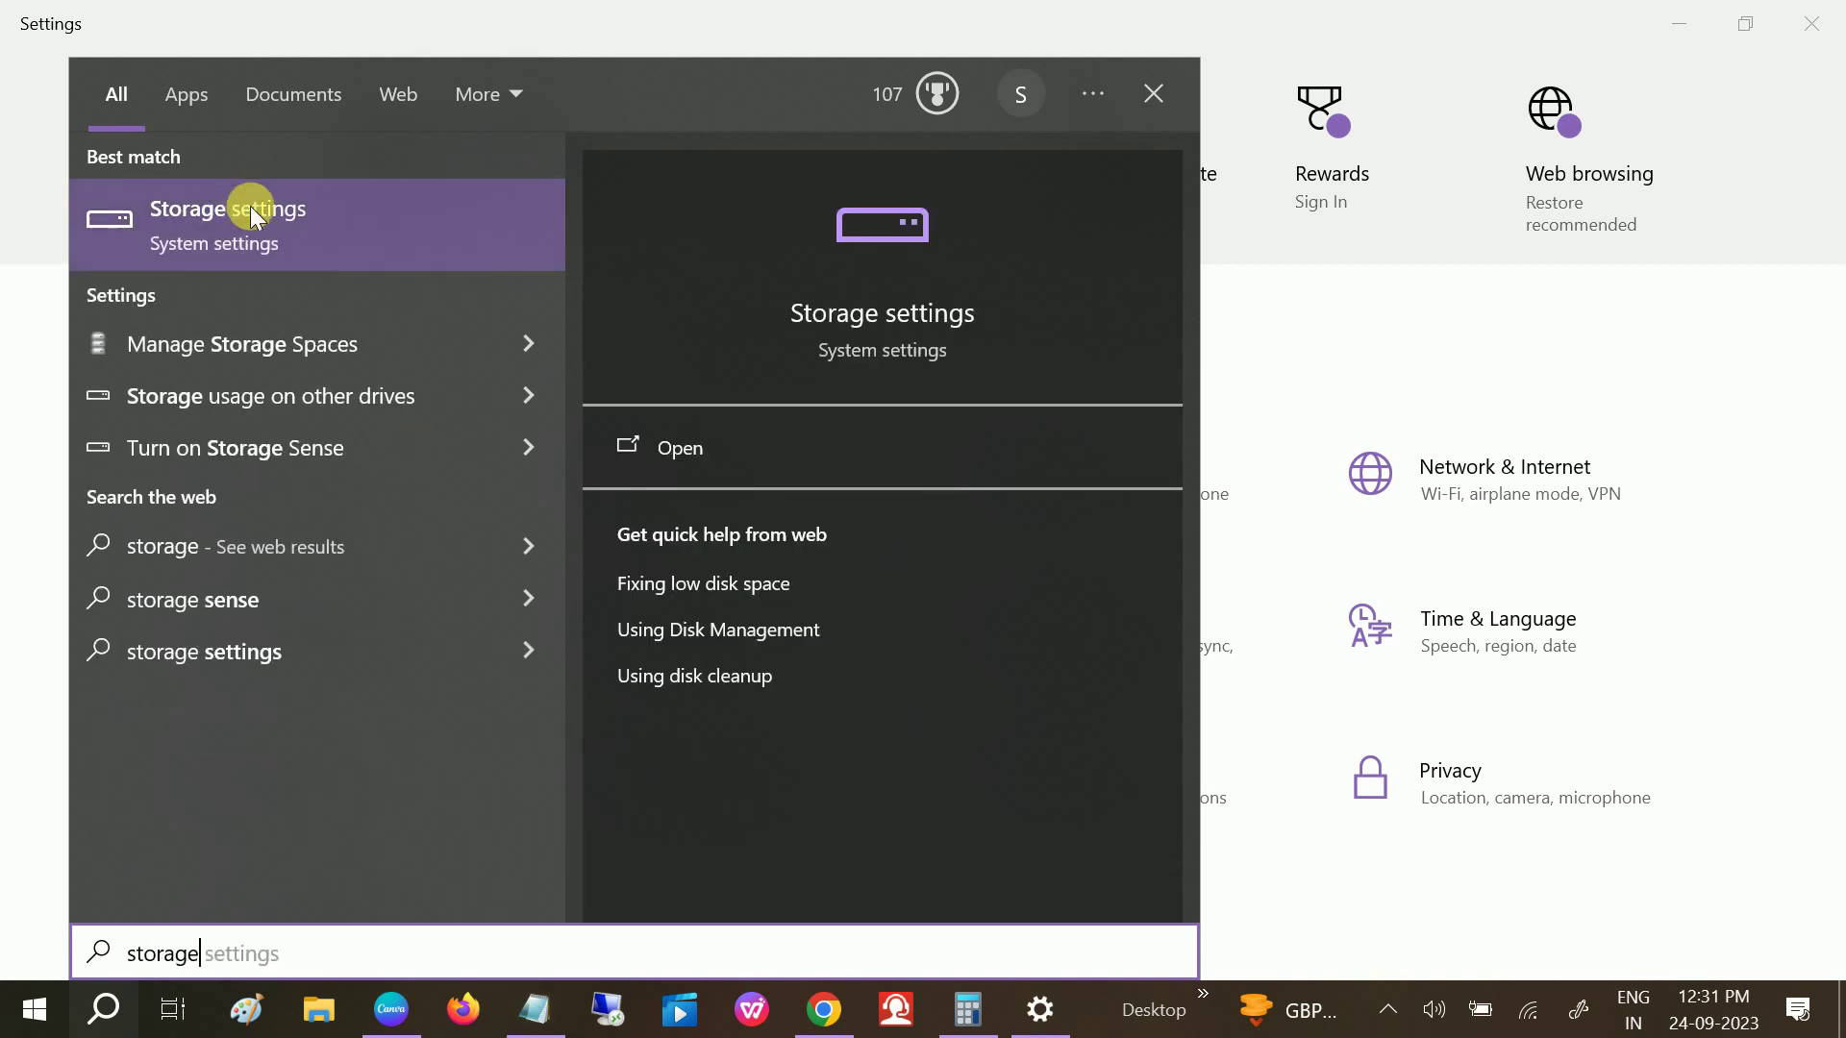
- Go to System > Storage and review C:'s usage by category: 78.1 GB used, 12.7 GB free
left_click(1287, 265)
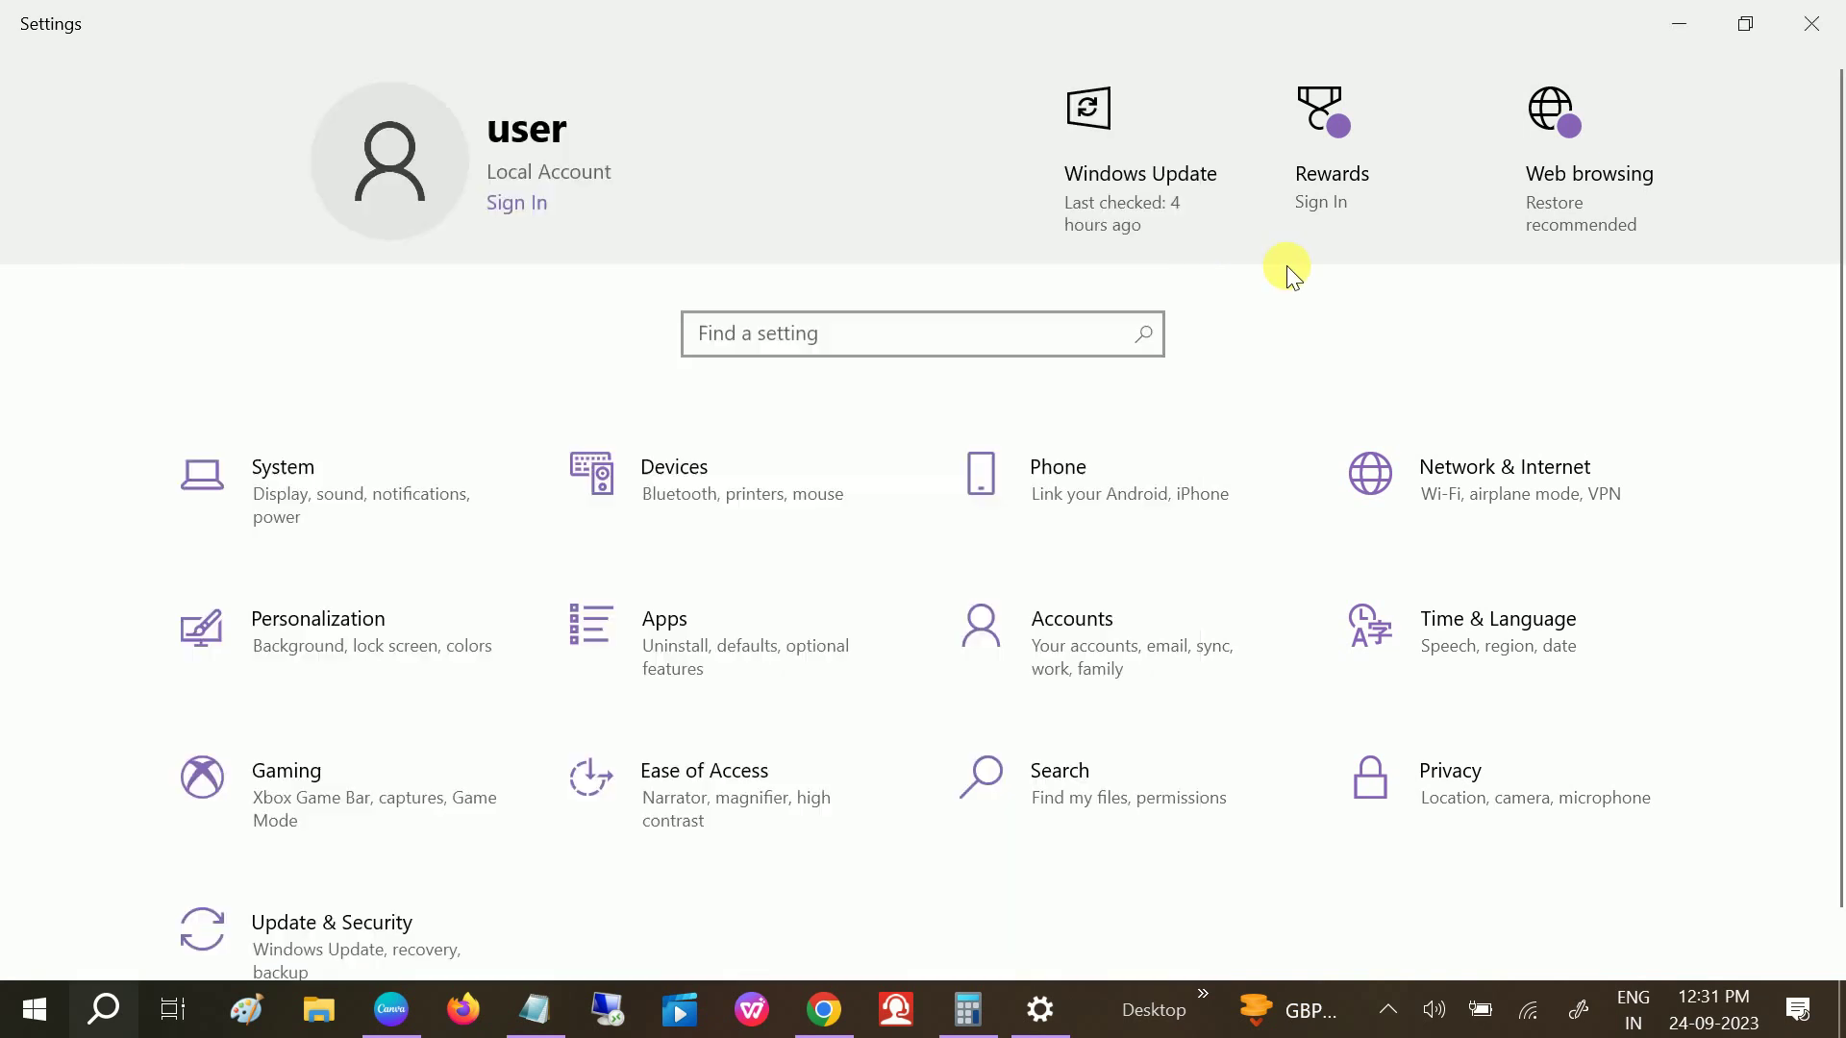
left_click(408, 500)
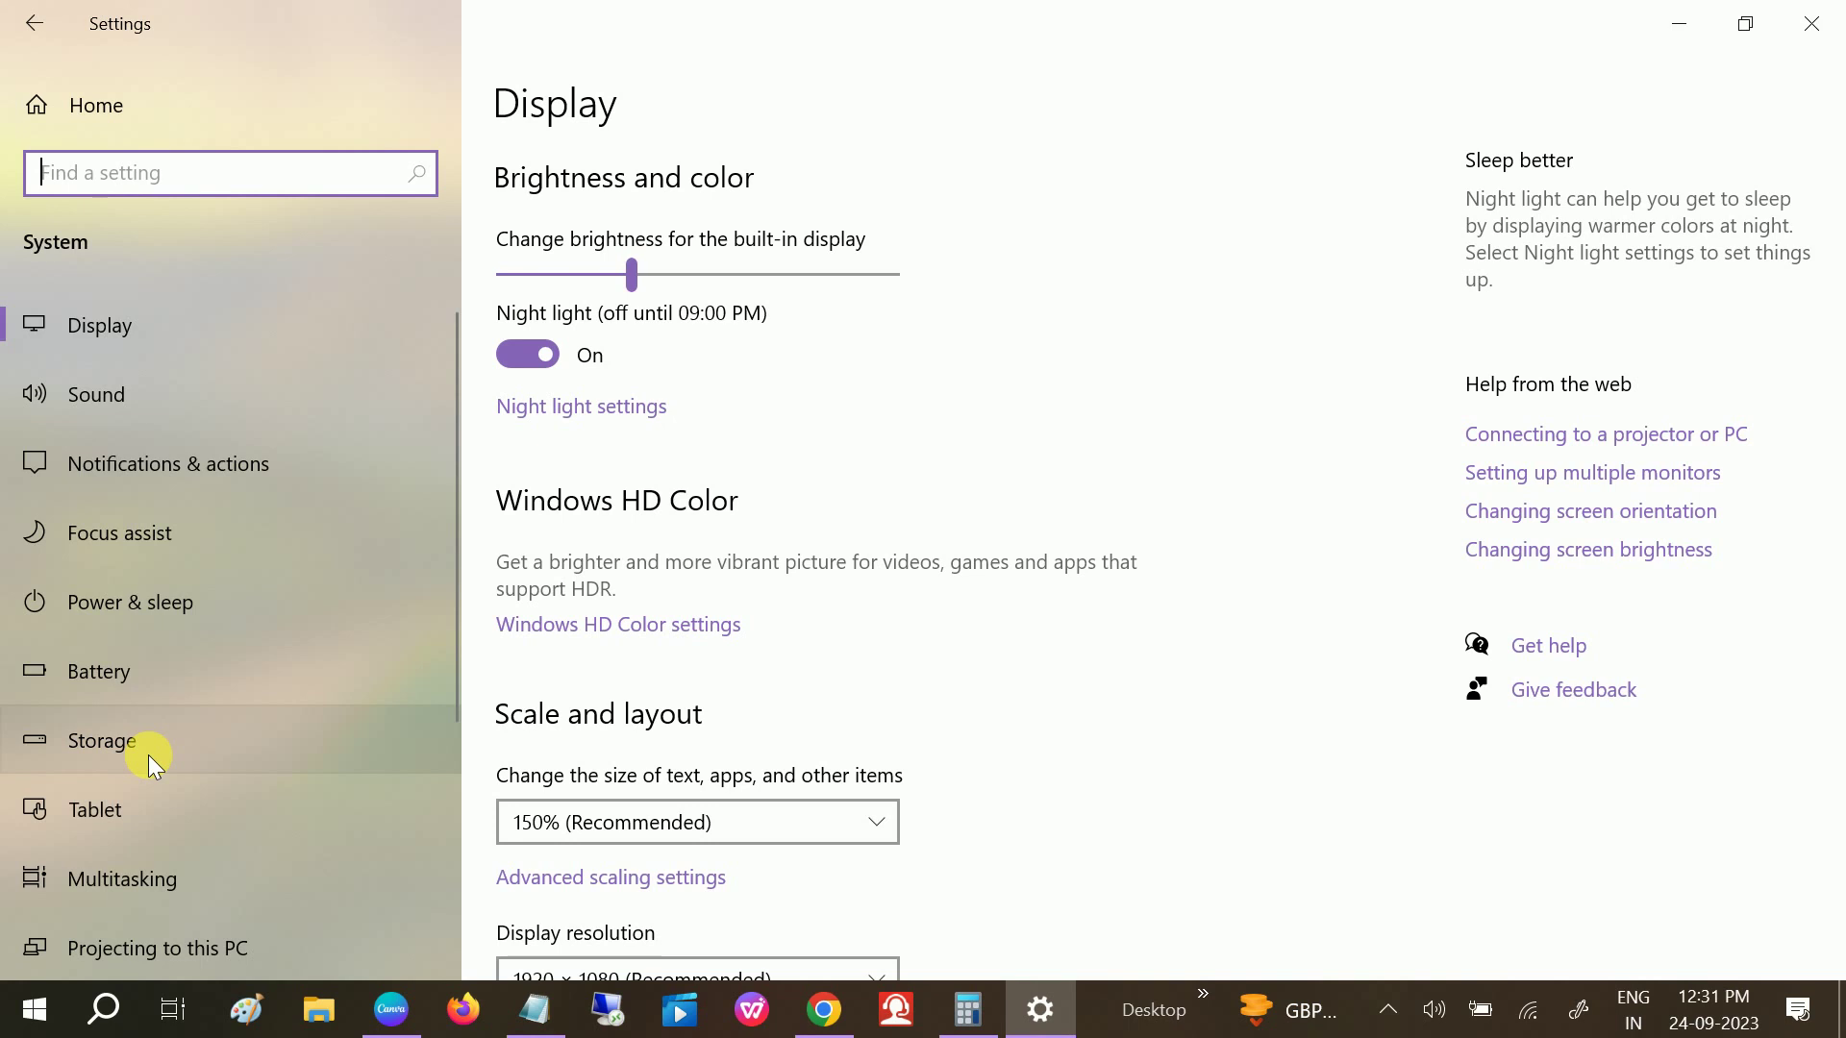
left_click(148, 753)
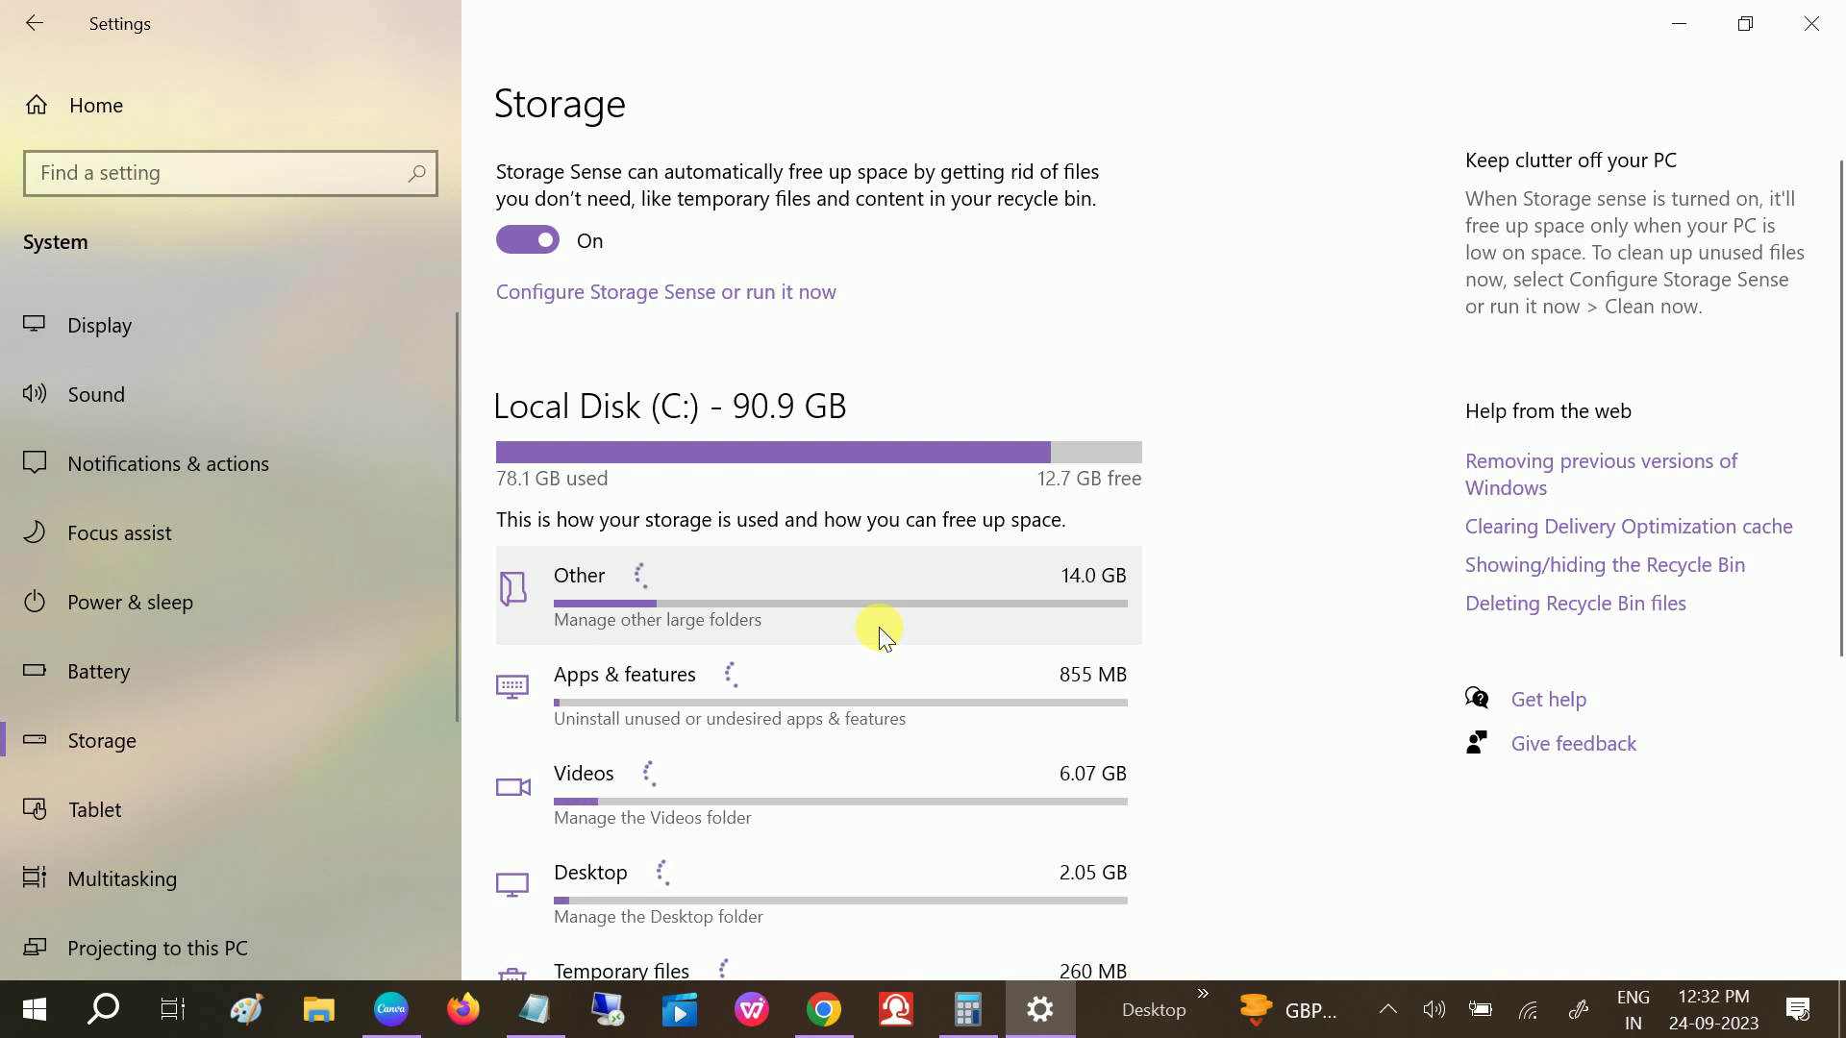
scroll(879, 627, "down", 3)
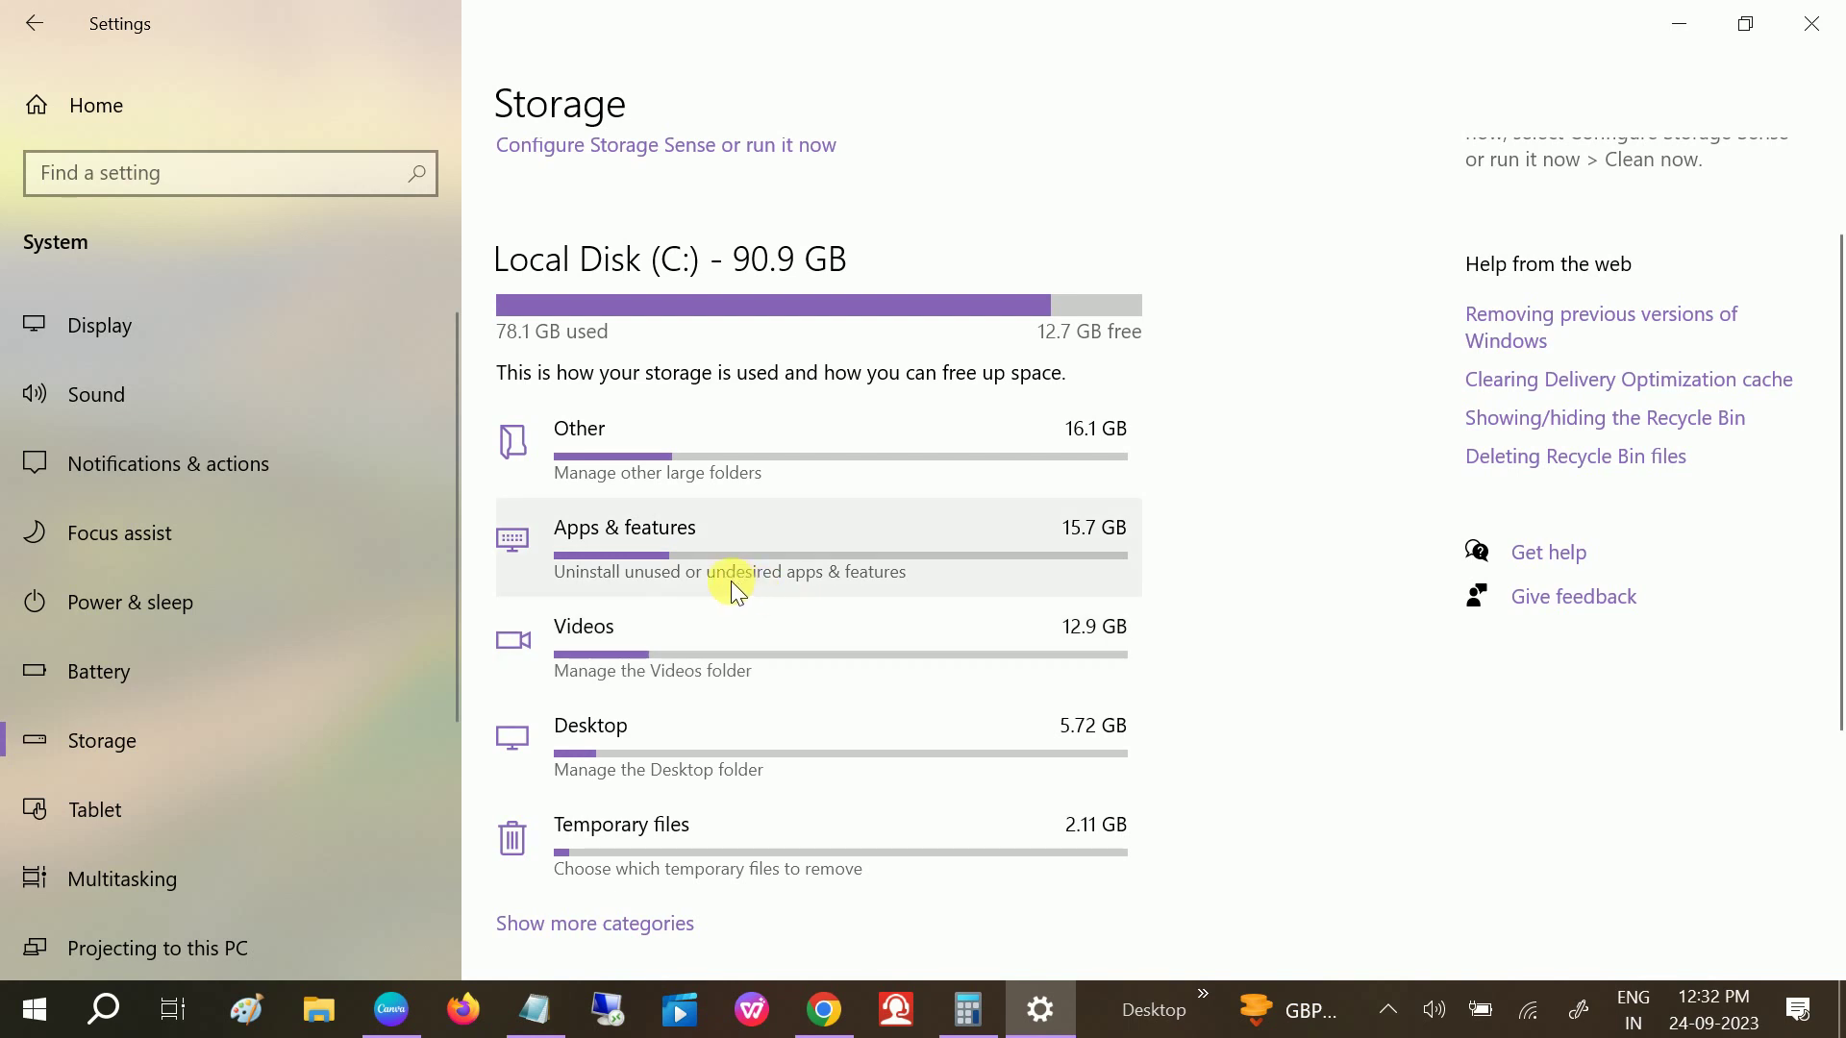
scroll(728, 579, "up", 1)
scroll(729, 579, "up", 1)
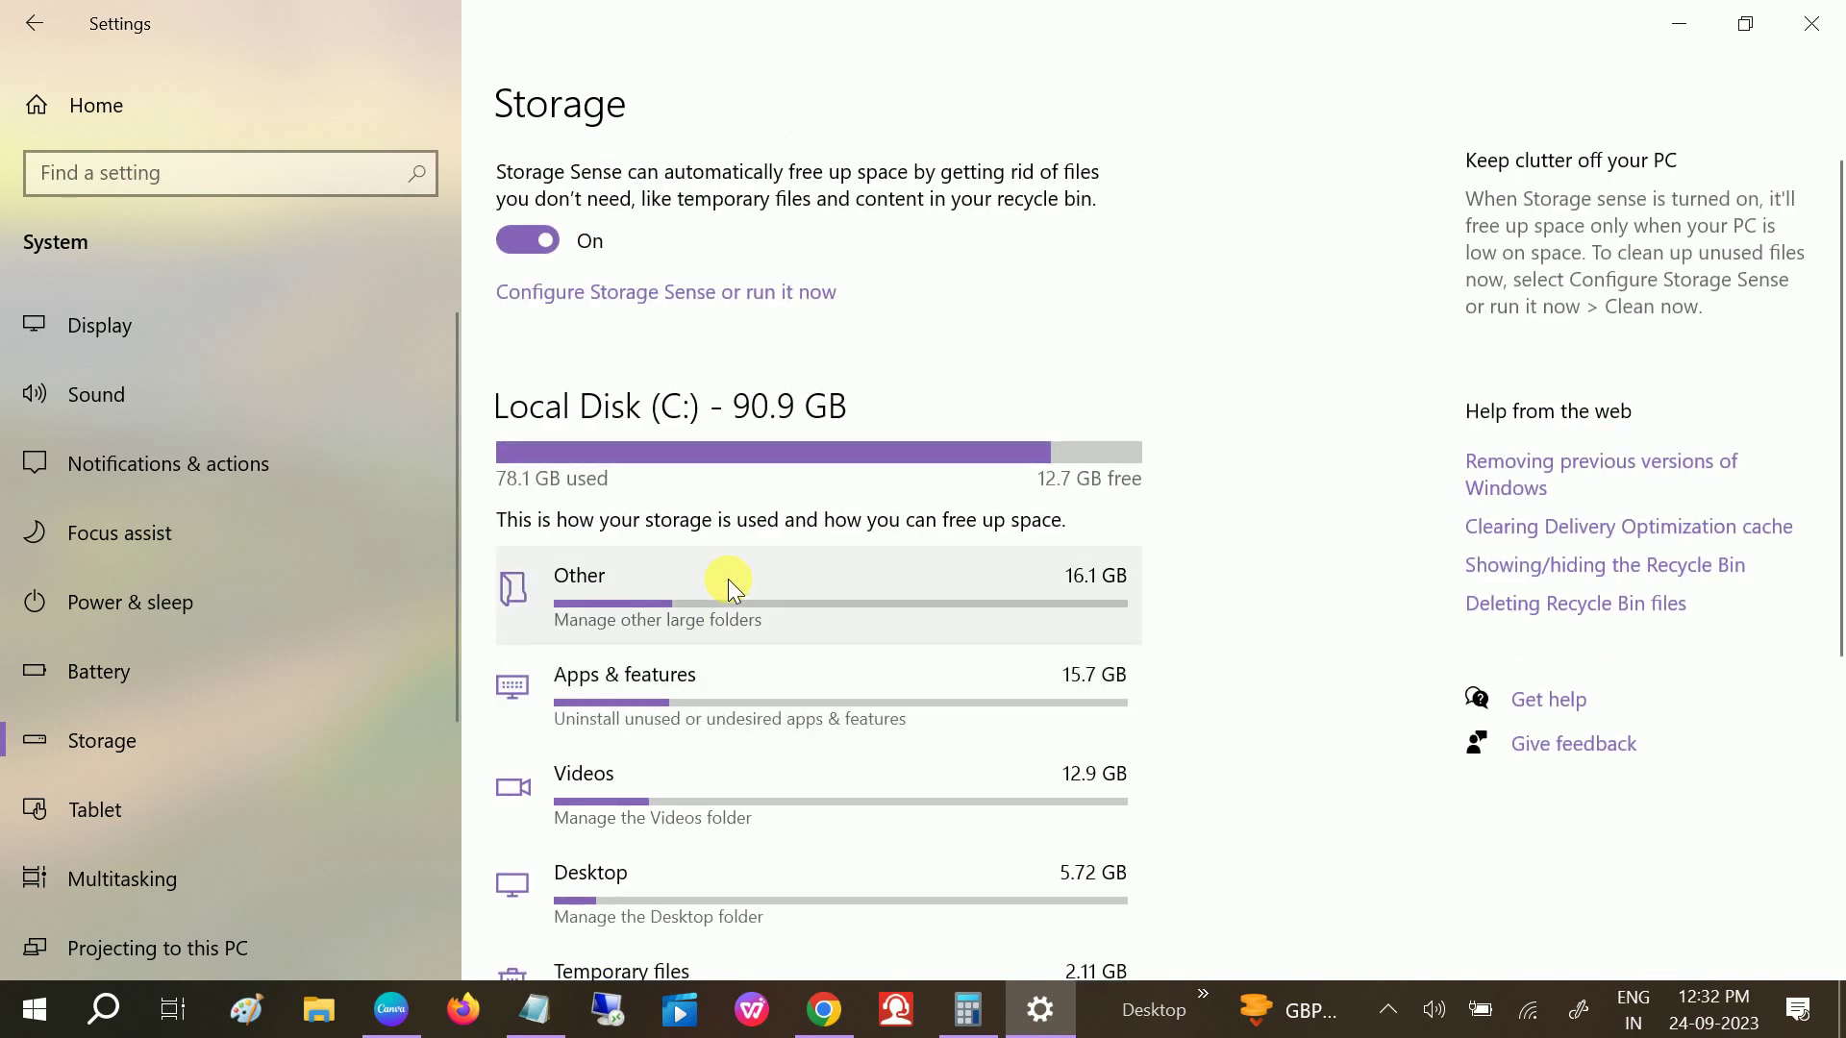
scroll(729, 579, "down", 3)
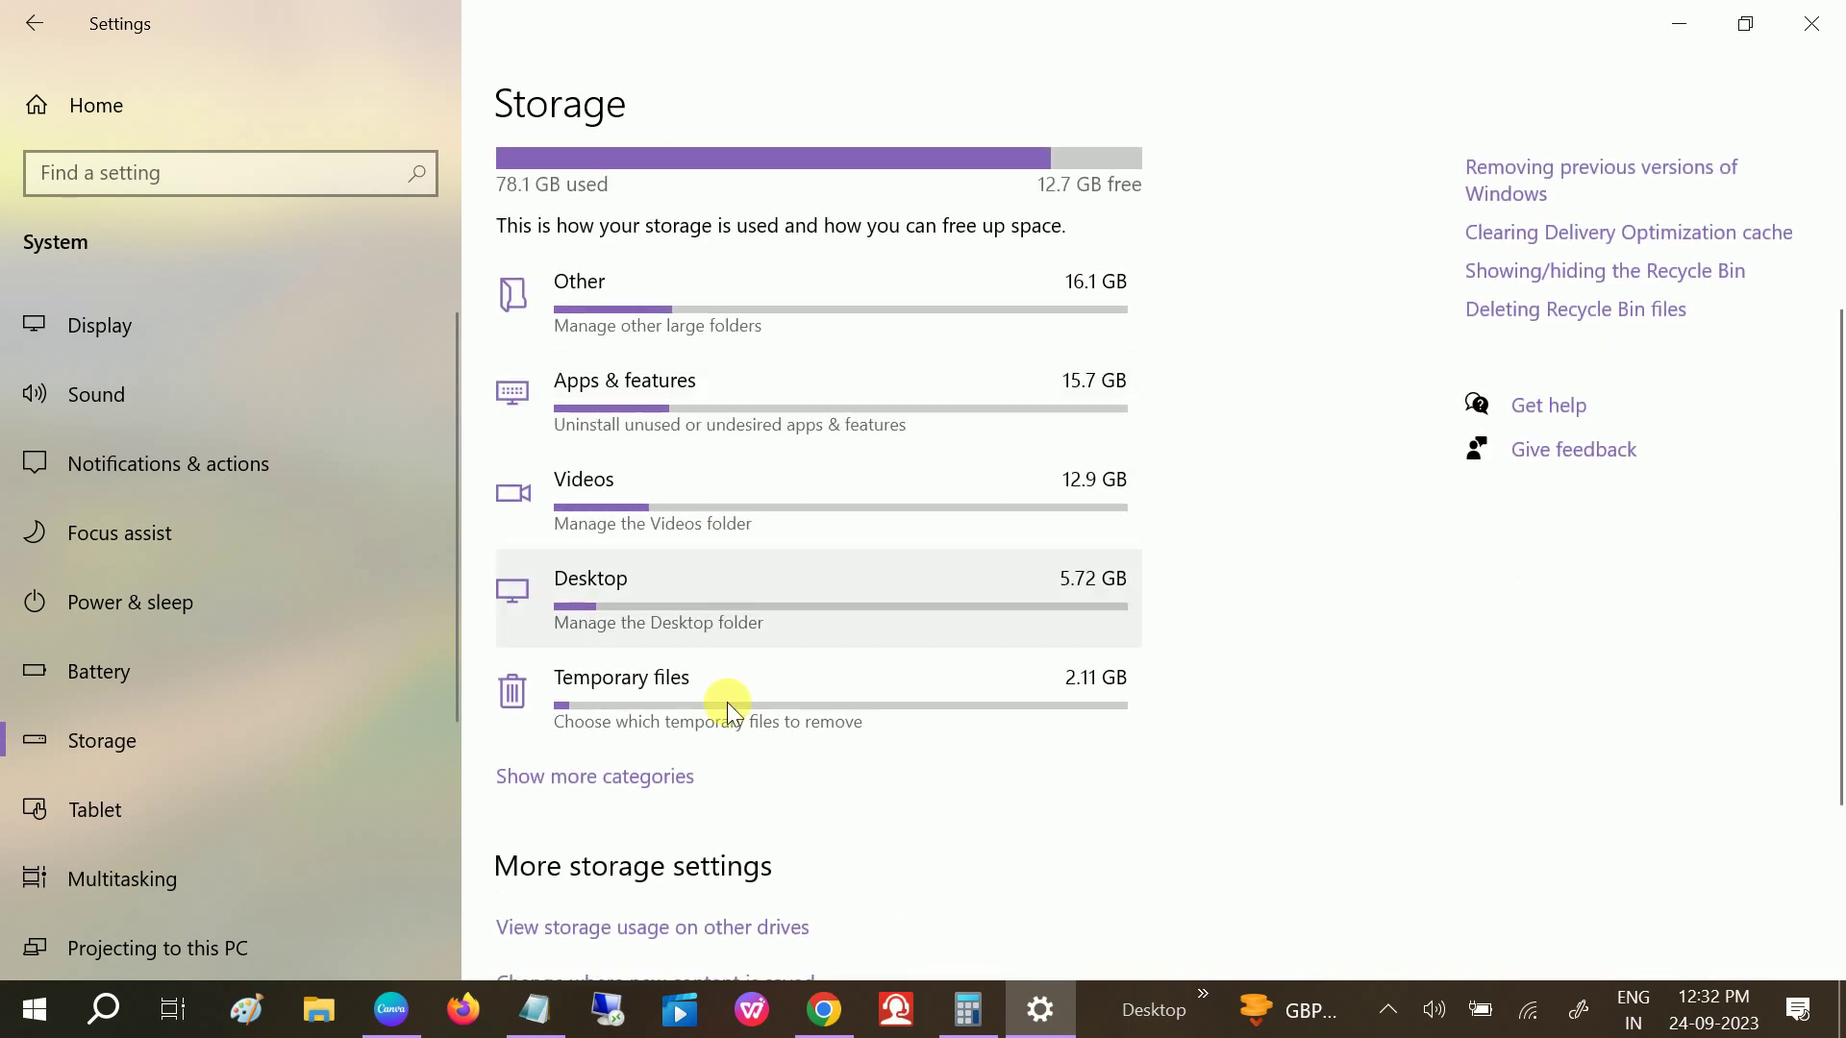
- Expand the storage categories to System & reserved, showing 6.01 GB virtual memory and 14.7 GB system files
left_click(615, 776)
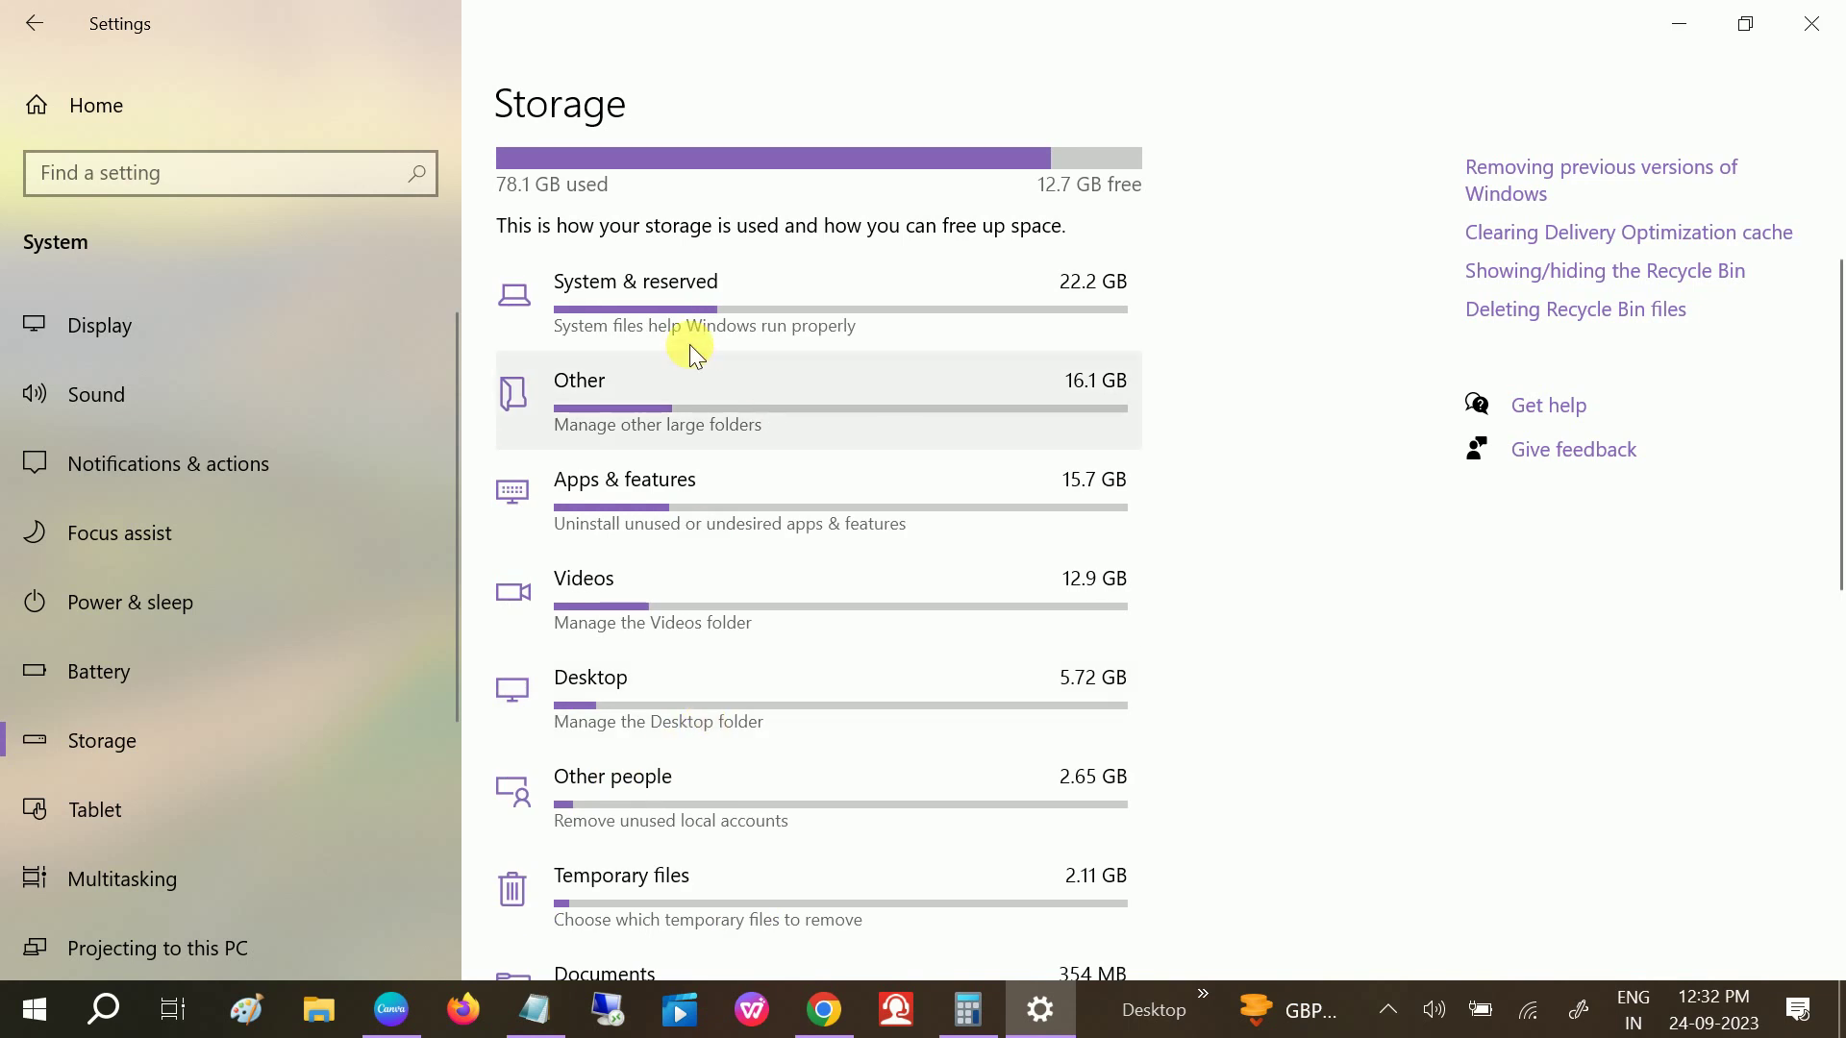
left_click(719, 316)
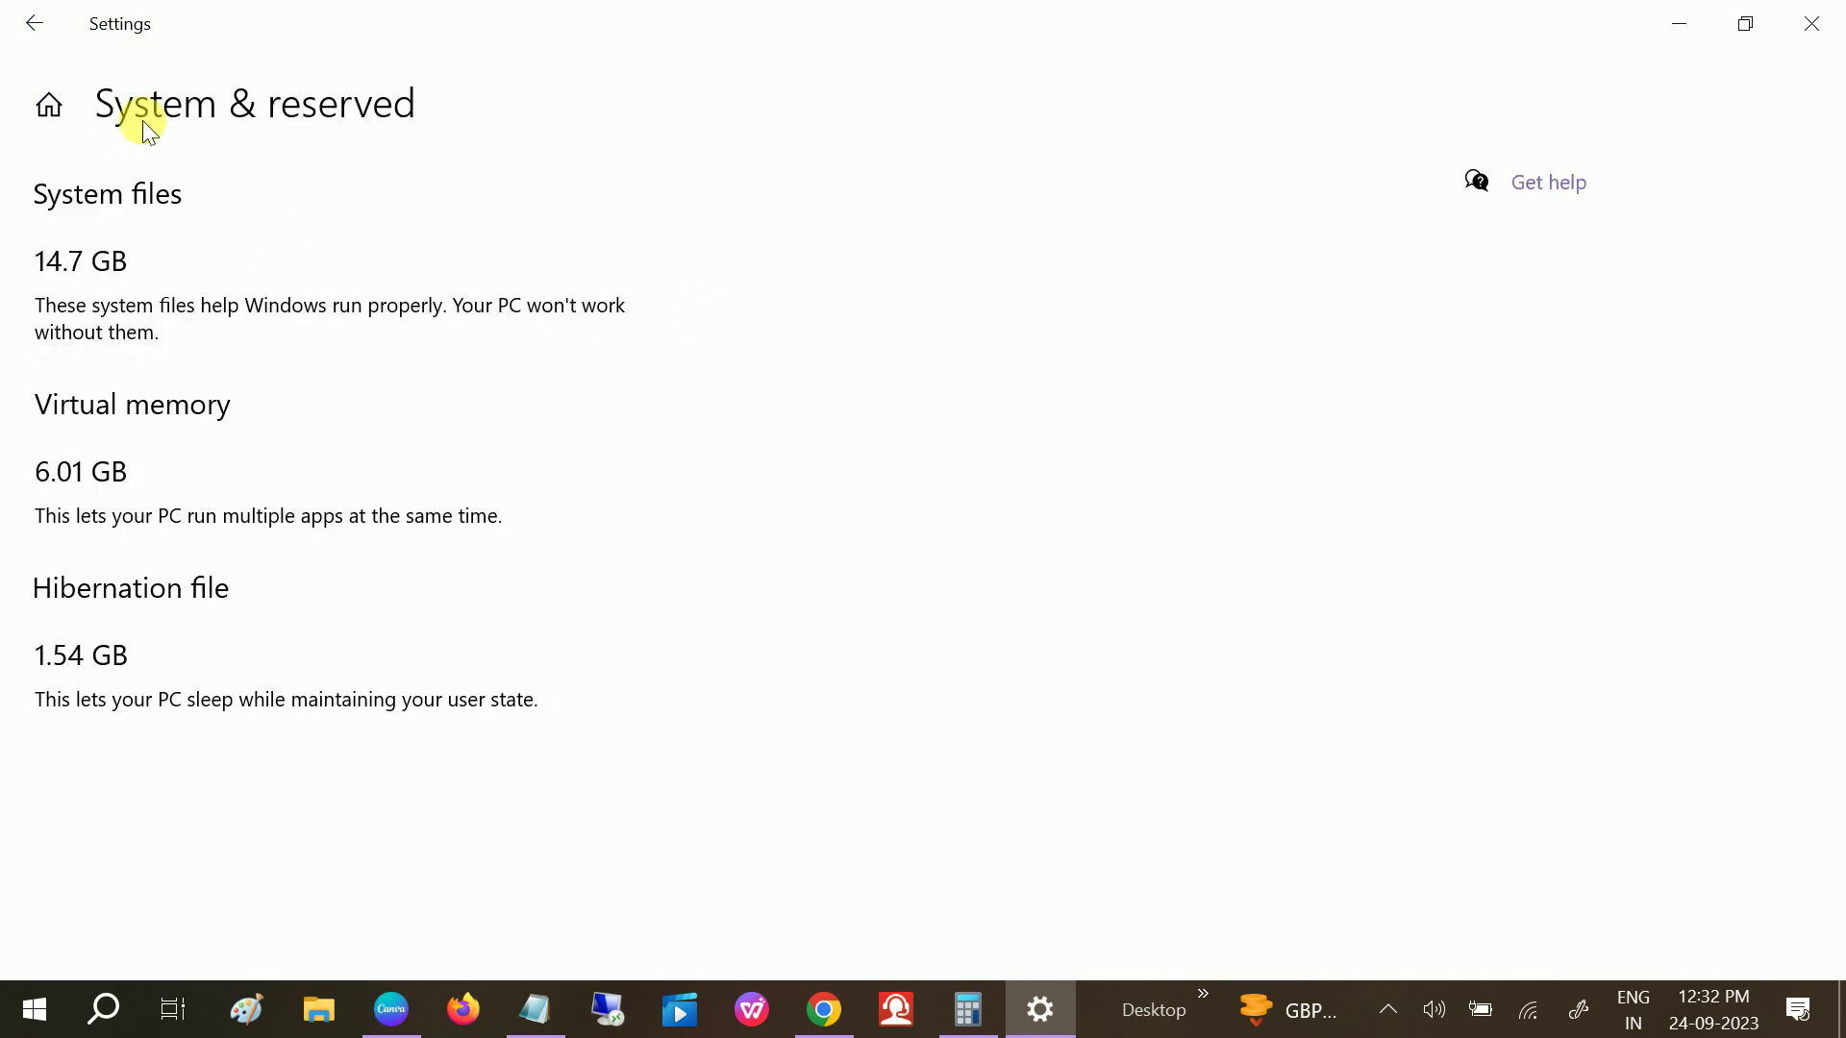